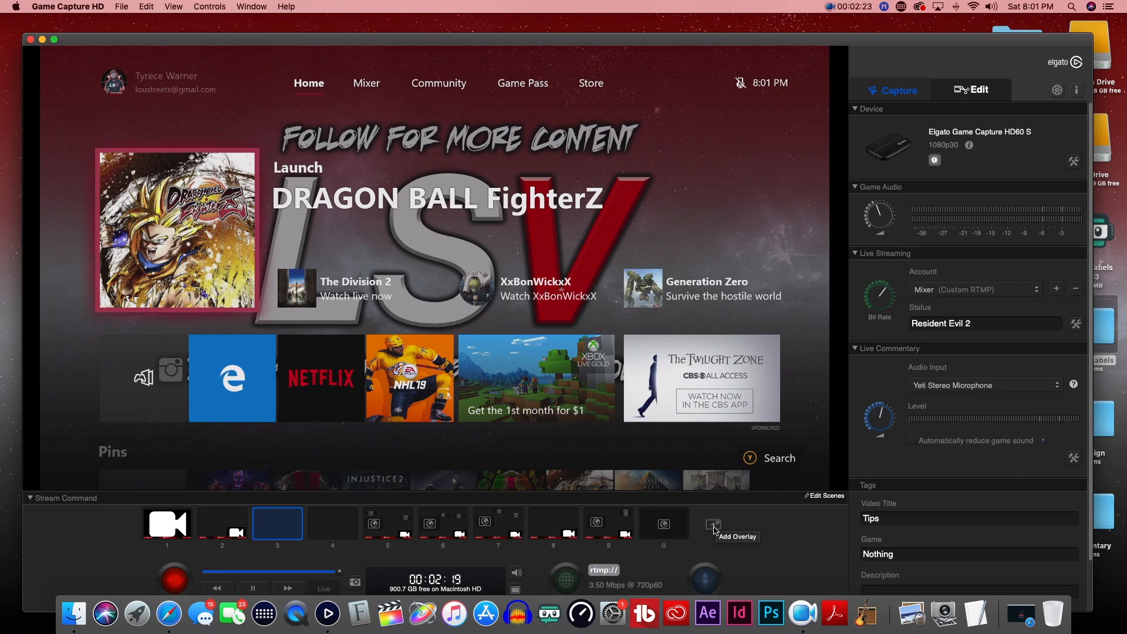
Step: Add the image Green Screen Overlay 1.png from the Photoshop folder as an overlay in scene 3
{"action": "left_click", "coordinate": [714, 528]}
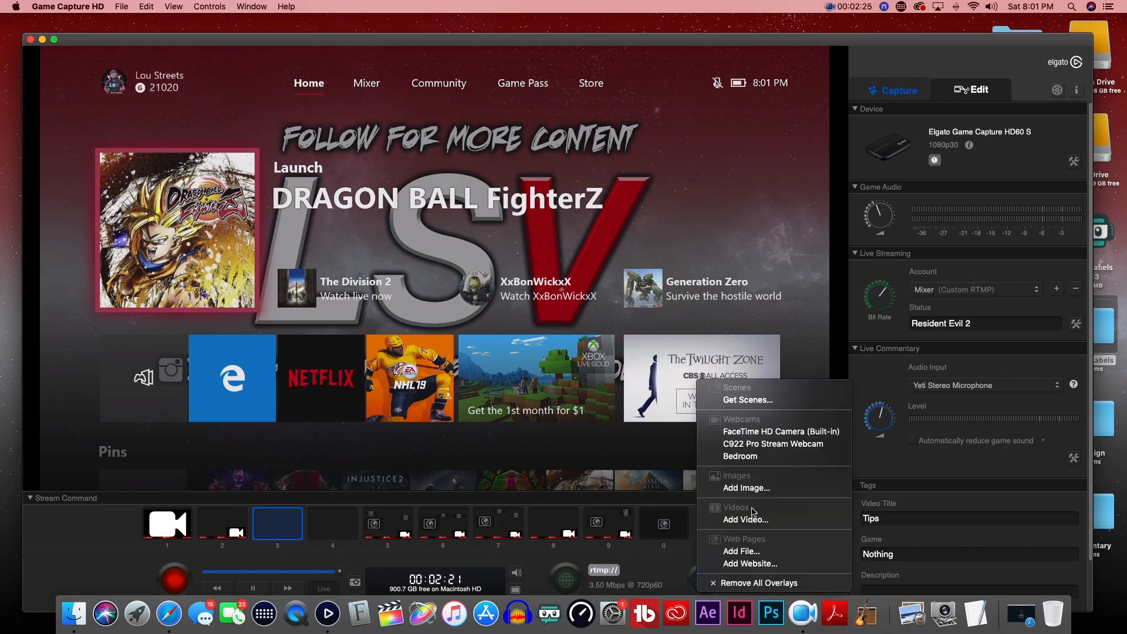
{"action": "left_click", "coordinate": [752, 487]}
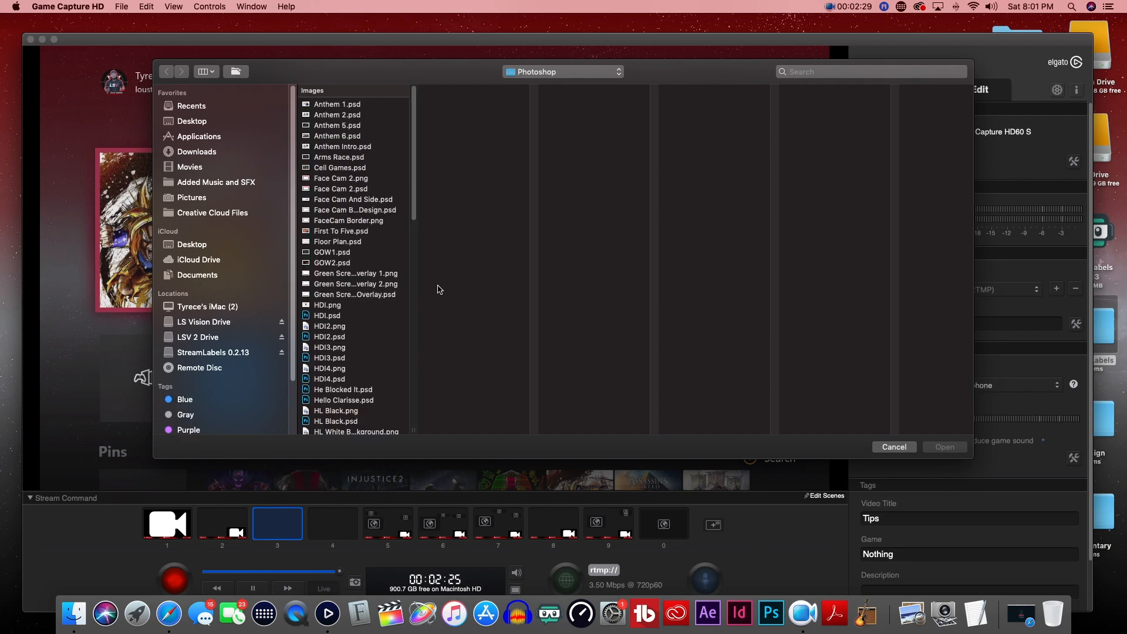
{"action": "left_click", "coordinate": [384, 273]}
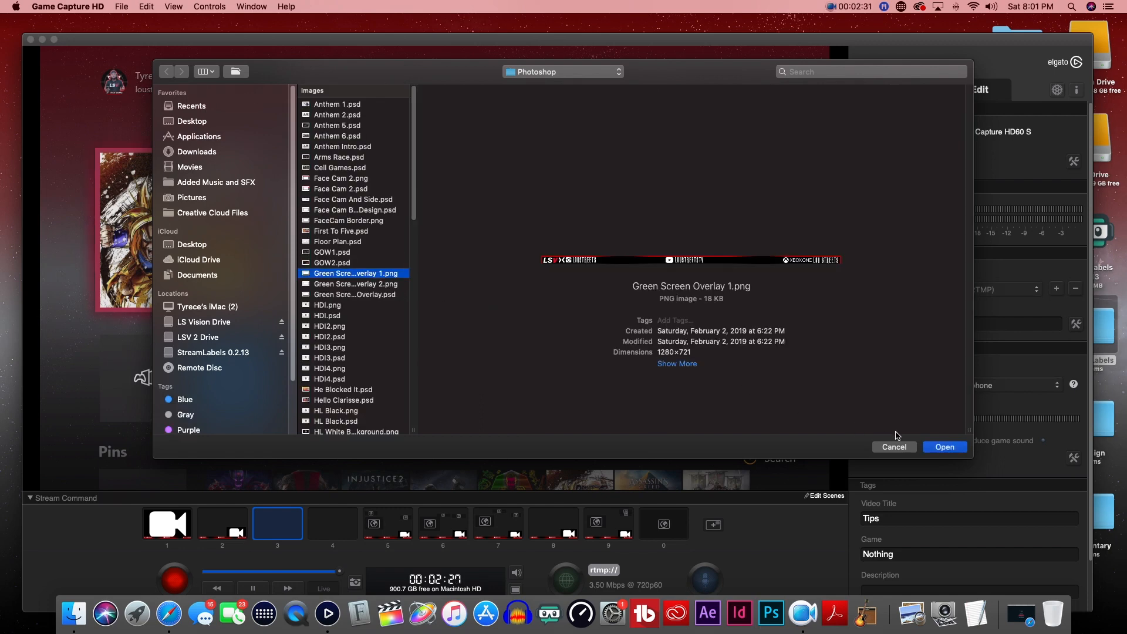
{"action": "left_click", "coordinate": [943, 450]}
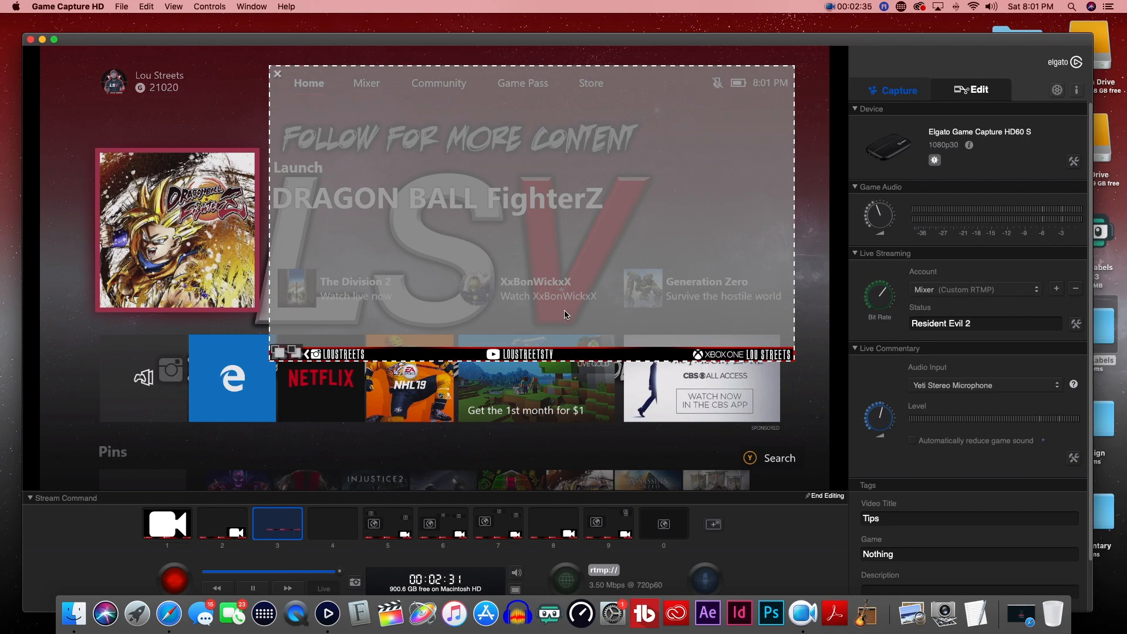
Step: Move and enlarge the banner image overlay so it fills the whole preview, and finish editing the scene
{"action": "left_click_drag", "start_coordinate": [569, 312], "coordinate": [337, 293]}
{"action": "left_click_drag", "start_coordinate": [563, 336], "coordinate": [816, 477]}
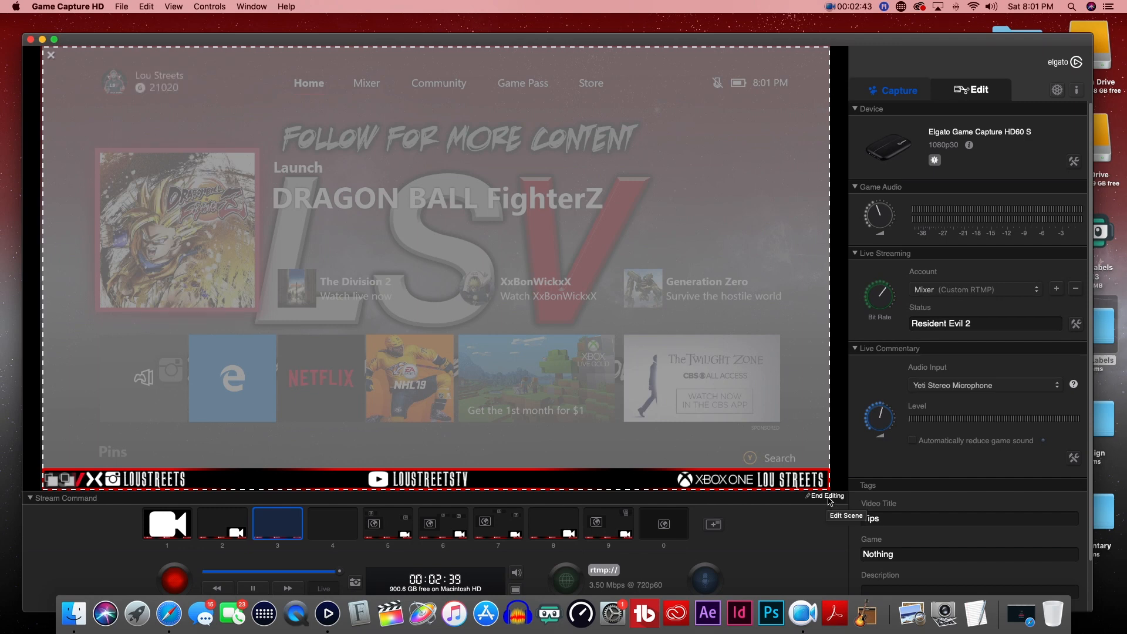
{"action": "left_click", "coordinate": [828, 497]}
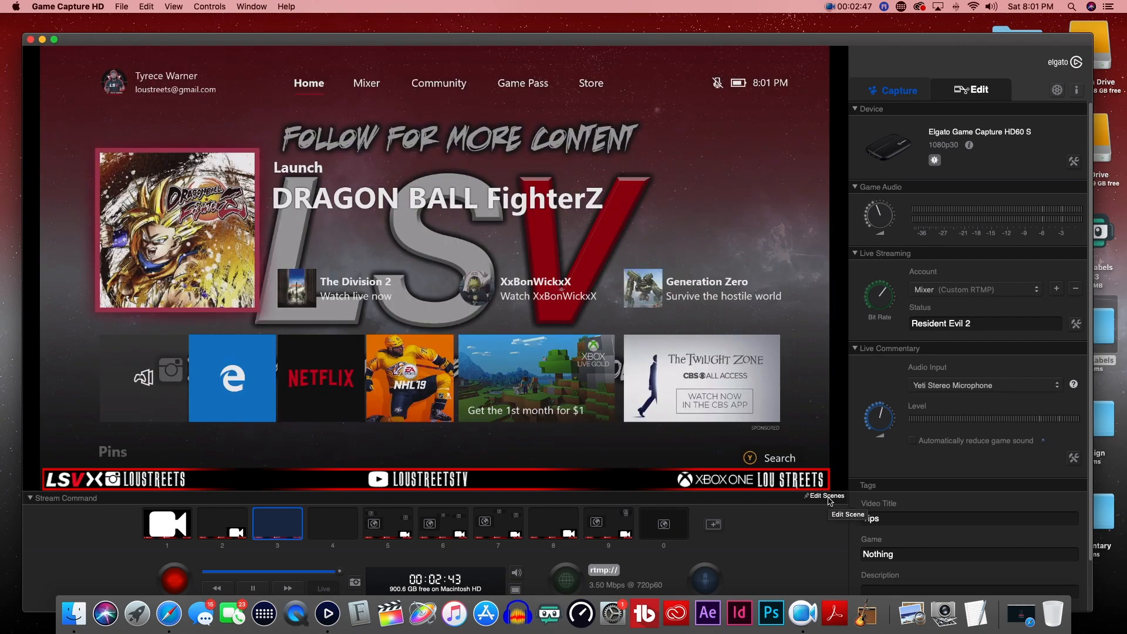
Step: Add the C922 Pro Stream Webcam to scene 3, shrunk into the picture's lower-right corner and layered behind the banner overlay
{"action": "left_click", "coordinate": [715, 526]}
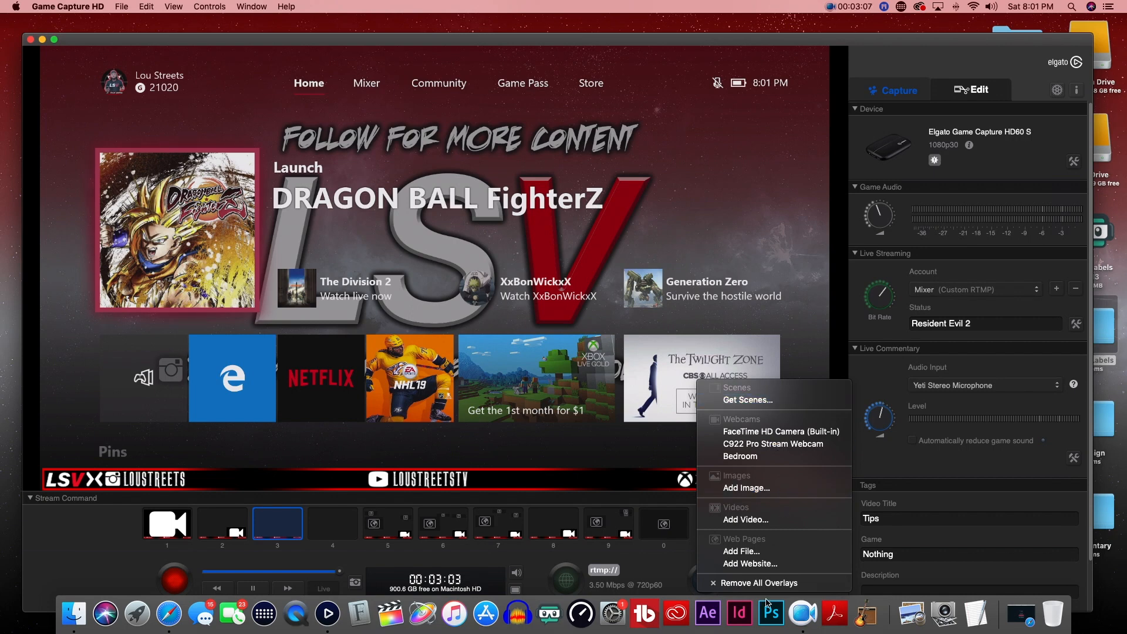
{"action": "left_click", "coordinate": [785, 445]}
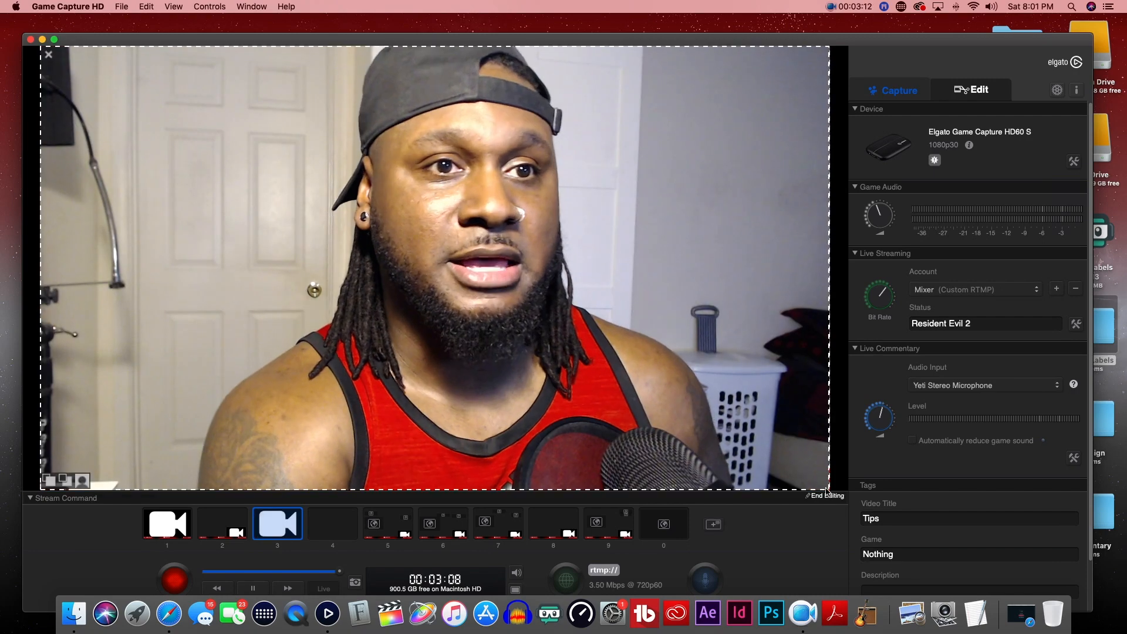
{"action": "left_click_drag", "start_coordinate": [828, 491], "coordinate": [295, 191]}
{"action": "left_click_drag", "start_coordinate": [188, 140], "coordinate": [671, 433]}
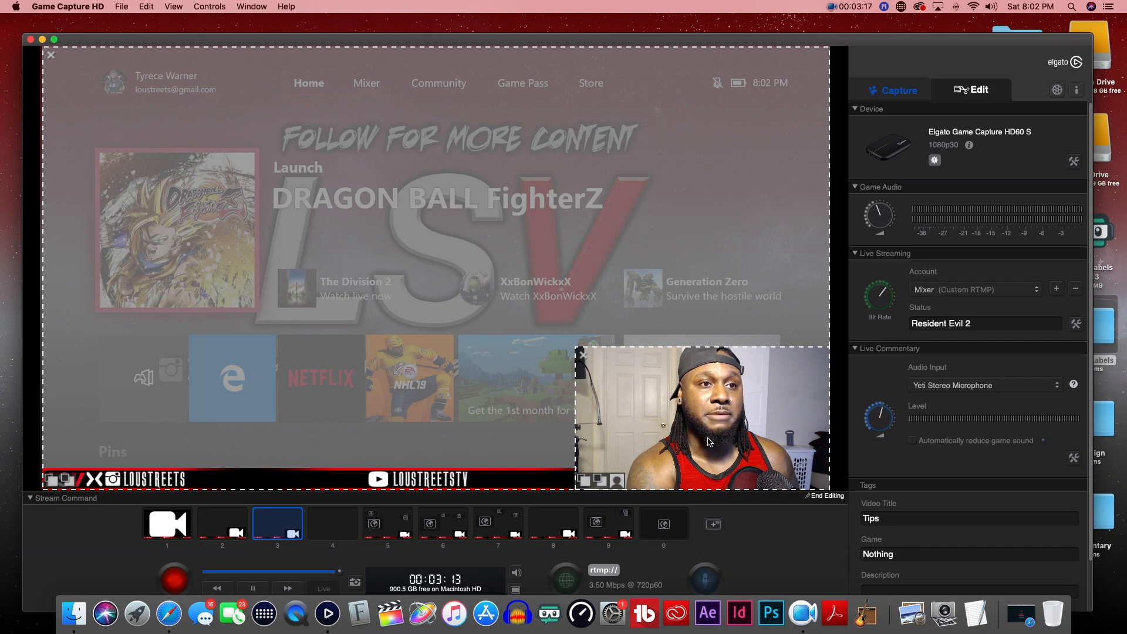
{"action": "left_click", "coordinate": [599, 480]}
{"action": "left_click", "coordinate": [830, 498]}
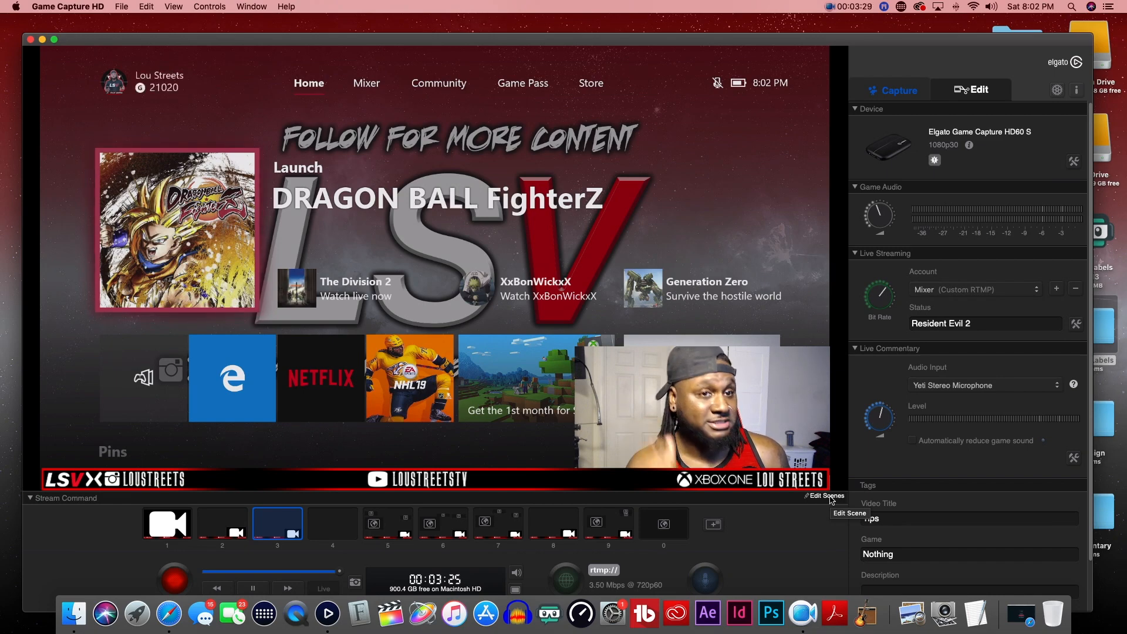
Step: Remove the webcam overlay from scene 3 and finish editing the scene
{"action": "left_click", "coordinate": [831, 498]}
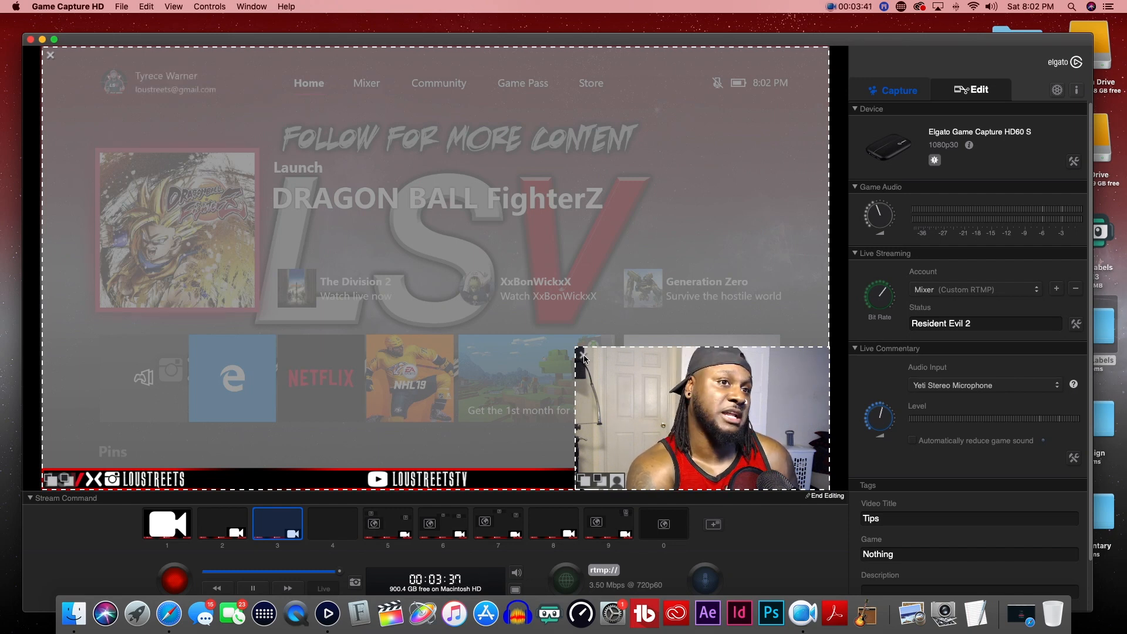
{"action": "left_click", "coordinate": [599, 481]}
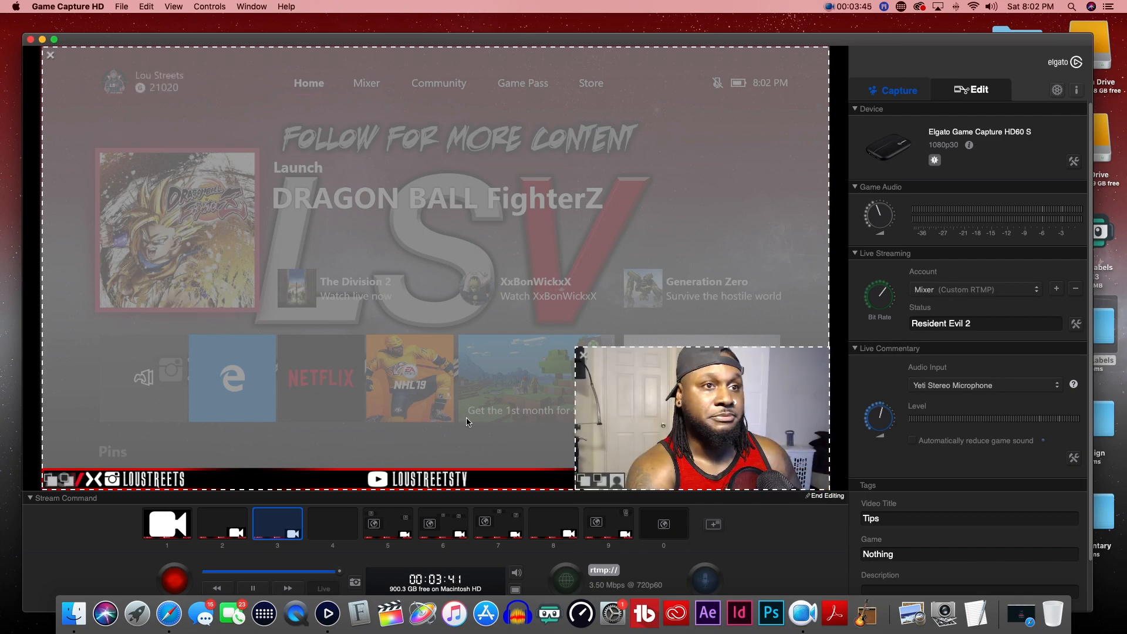
{"action": "left_click", "coordinate": [582, 355]}
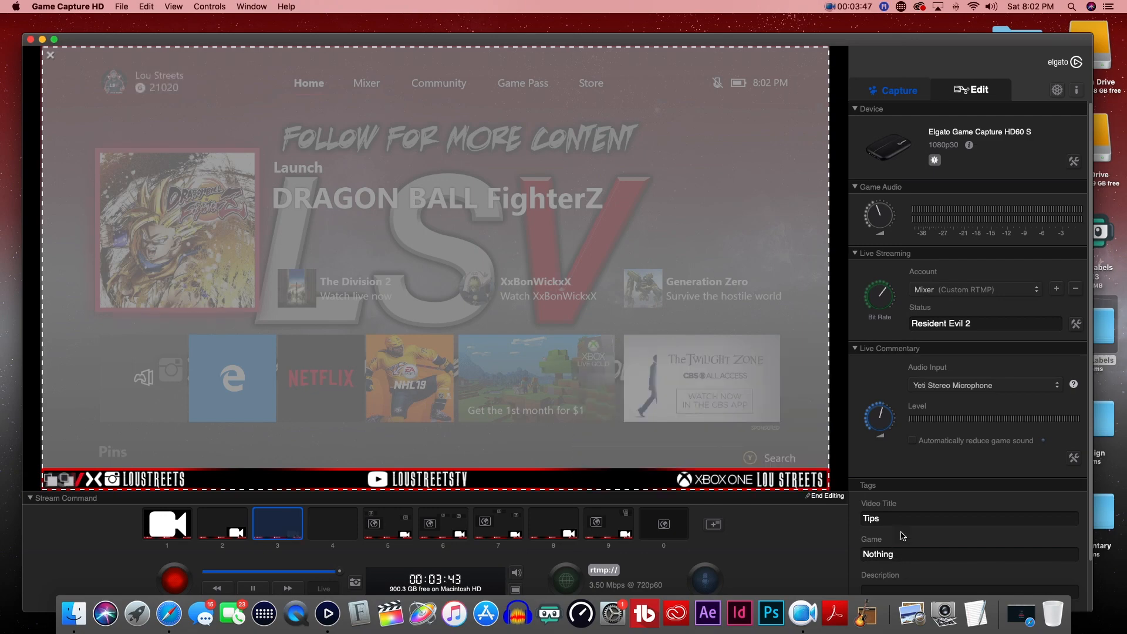
{"action": "left_click", "coordinate": [825, 495]}
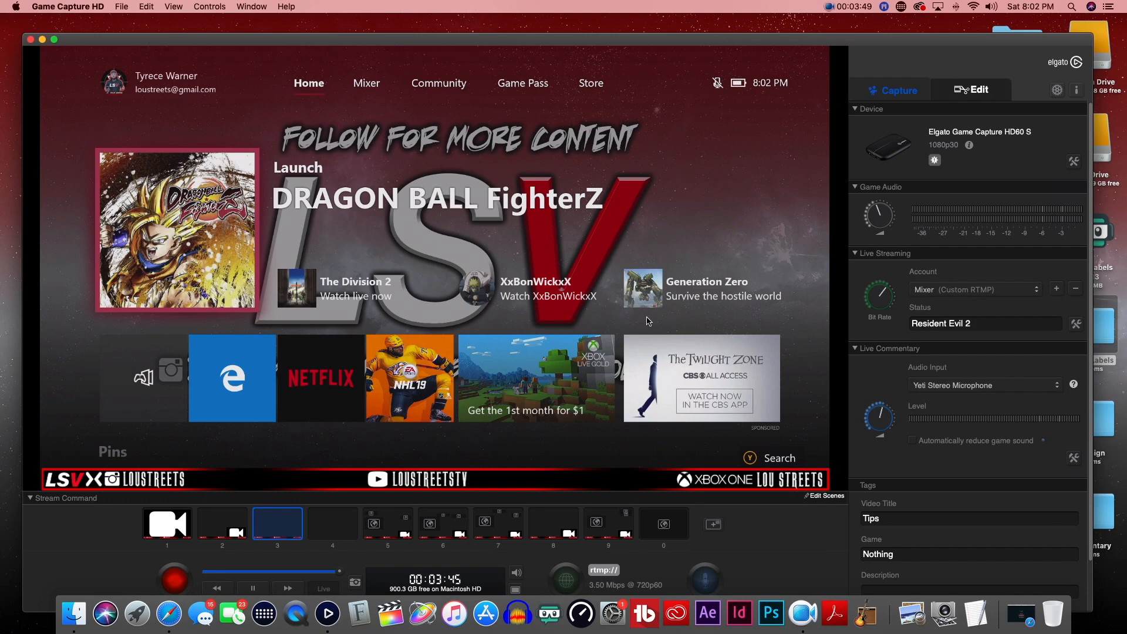
Step: Switch to Safari, log in to Streamlabs through Mixer and view the platform choices for the account
{"action": "left_click_drag", "start_coordinate": [510, 41], "coordinate": [502, 19]}
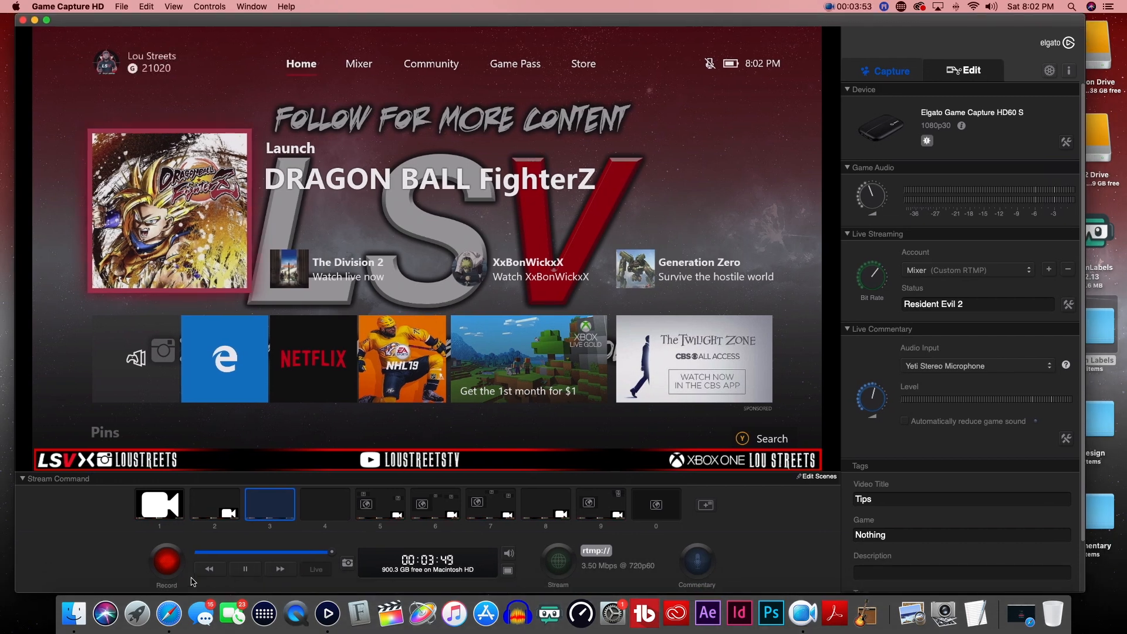
{"action": "left_click", "coordinate": [169, 614]}
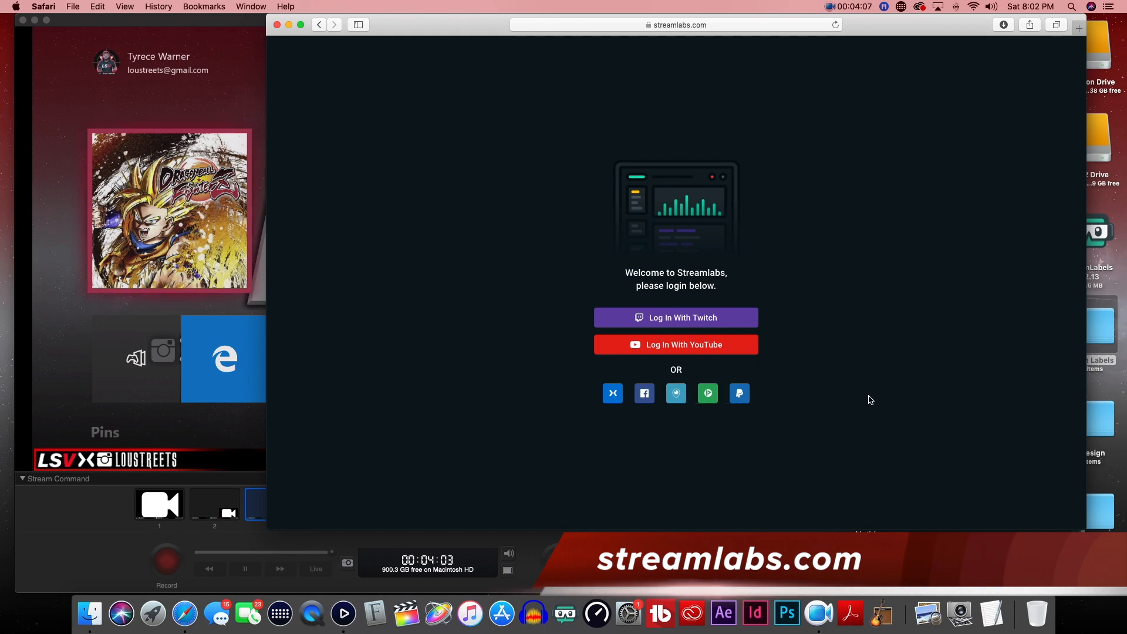
{"action": "left_click", "coordinate": [613, 398]}
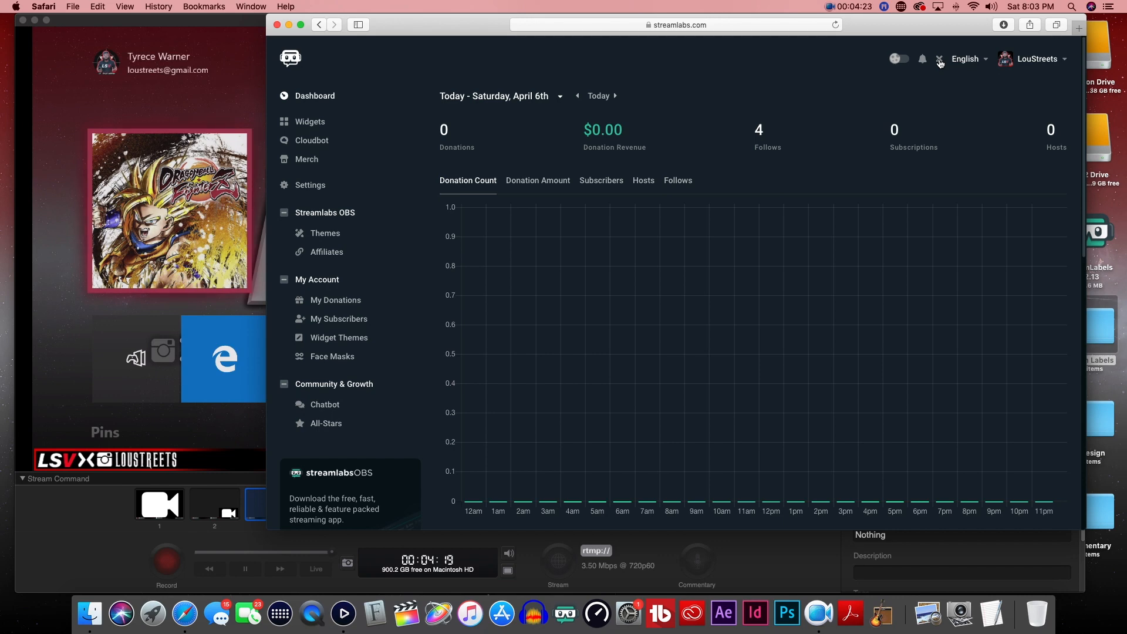
{"action": "left_click", "coordinate": [940, 63]}
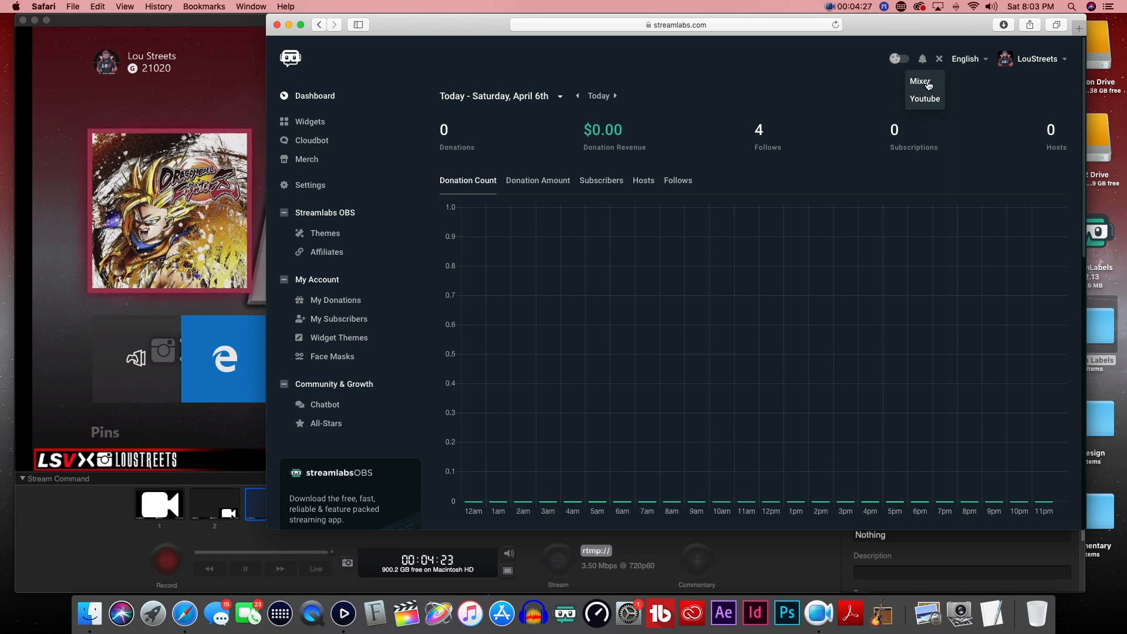
{"action": "left_click", "coordinate": [958, 76]}
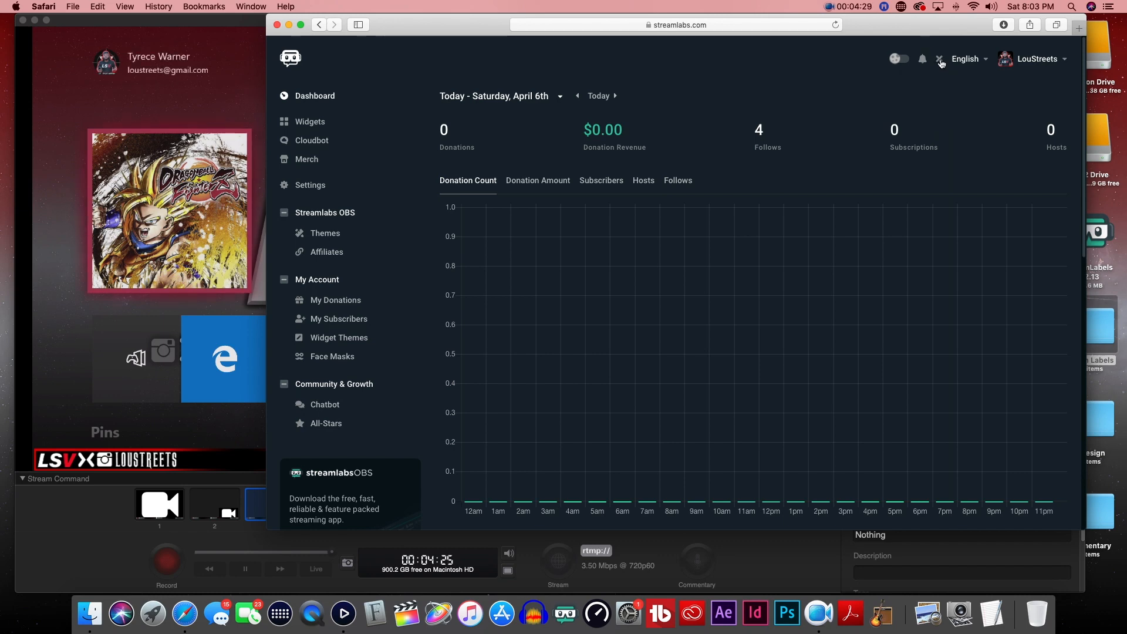
Step: Open the Alert Box widget and show its settings for Follows
{"action": "left_click", "coordinate": [307, 122]}
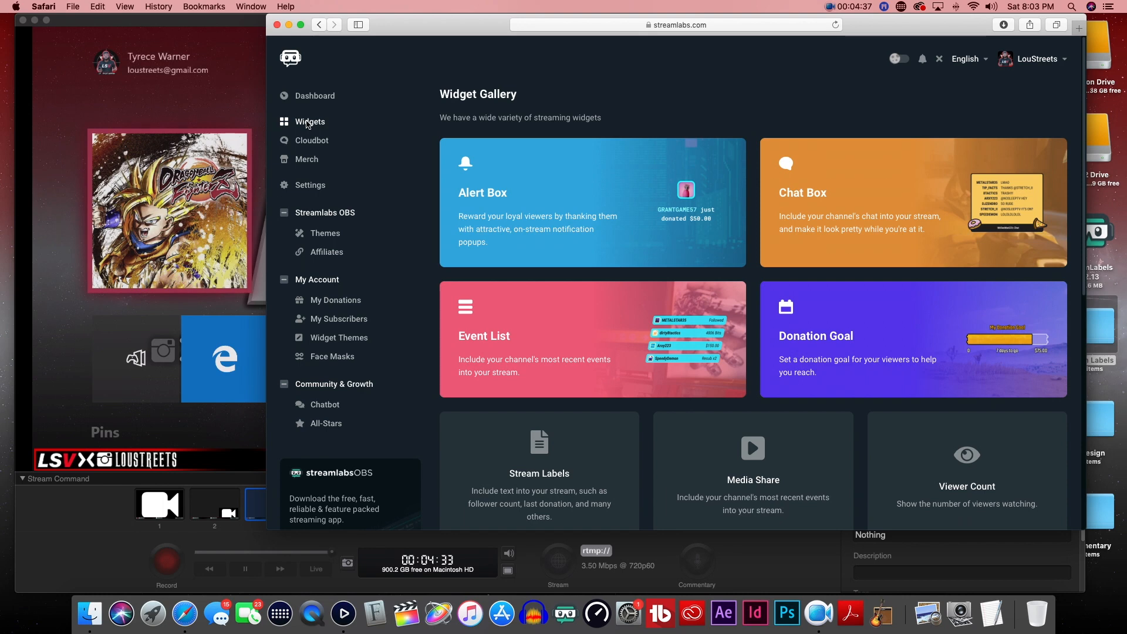
{"action": "left_click", "coordinate": [603, 198]}
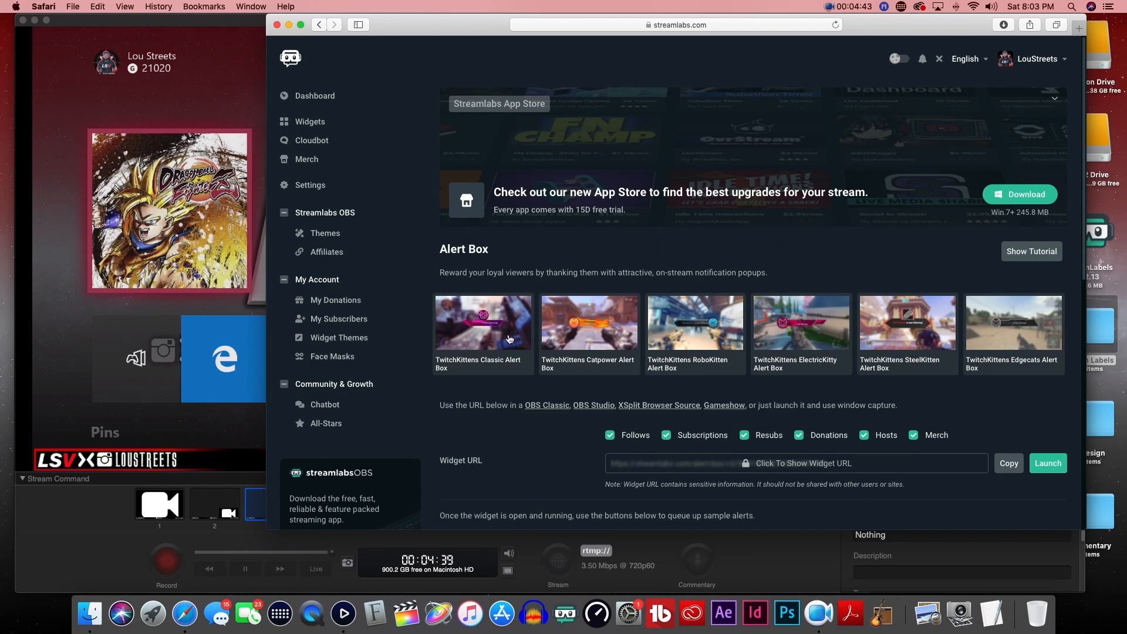
{"action": "scroll", "coordinate": [510, 338], "scroll_direction": "down", "scroll_amount": 5}
{"action": "scroll", "coordinate": [509, 338], "scroll_direction": "down", "scroll_amount": 5}
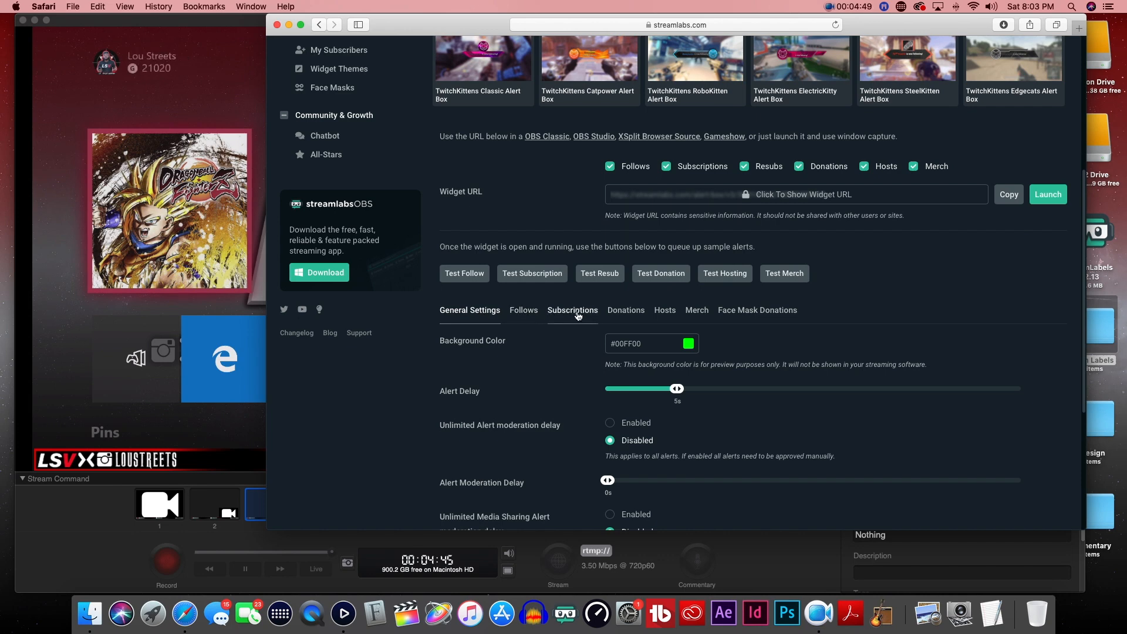
{"action": "left_click", "coordinate": [524, 311]}
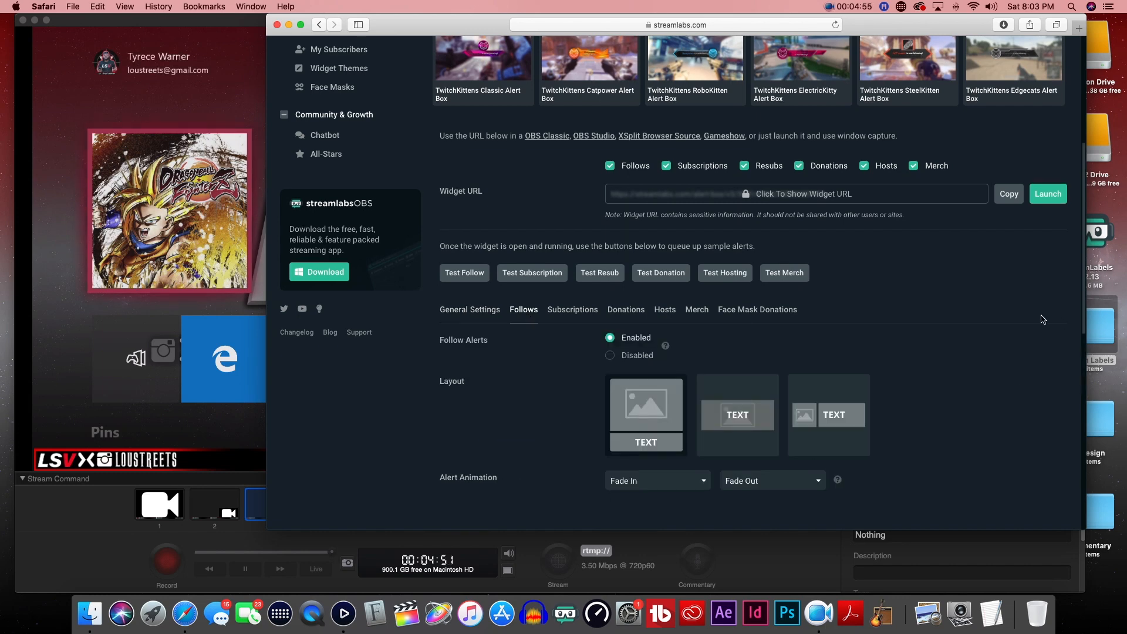
Step: Review the follow alert's layout, animation and message template settings
{"action": "scroll", "coordinate": [1042, 318], "scroll_direction": "down", "scroll_amount": 5}
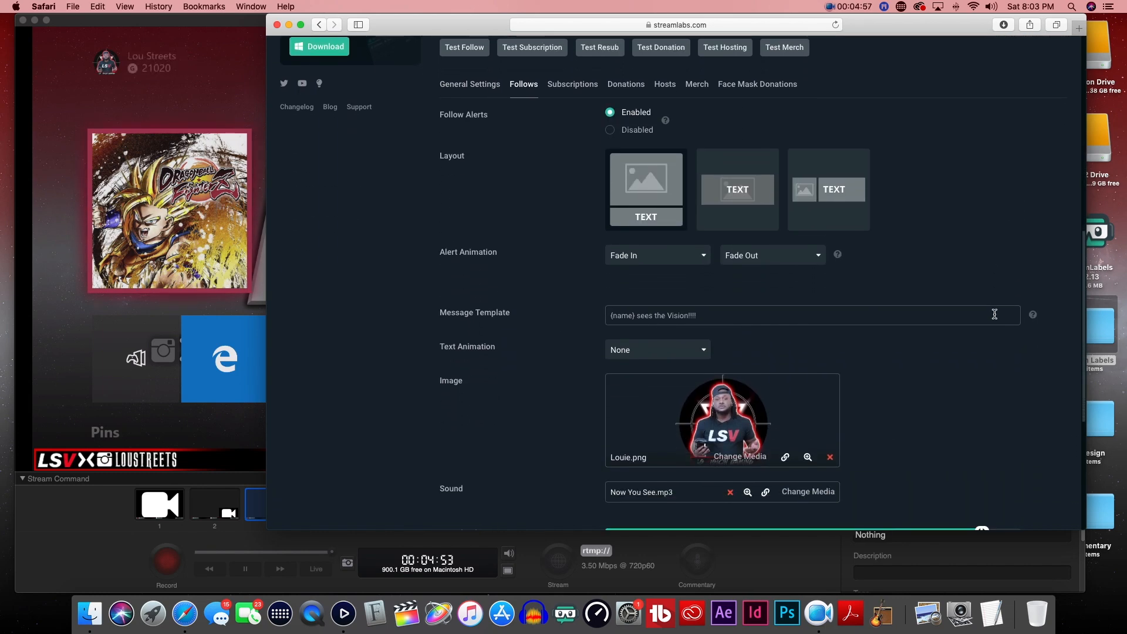
{"action": "scroll", "coordinate": [994, 315], "scroll_direction": "down", "scroll_amount": 2}
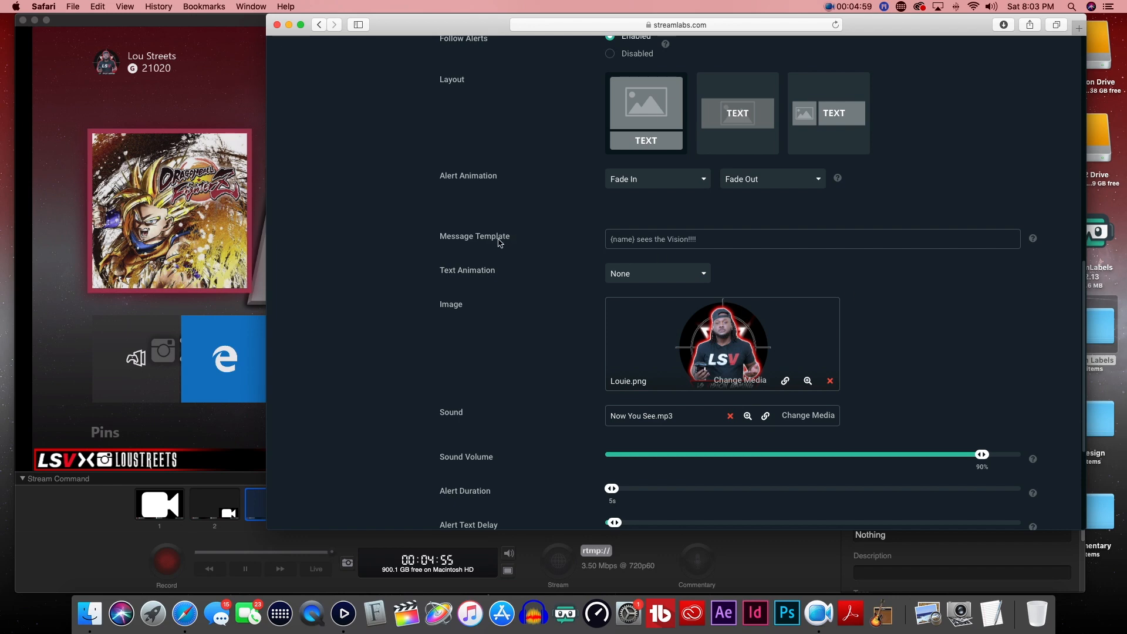
{"action": "triple_click", "coordinate": [720, 239]}
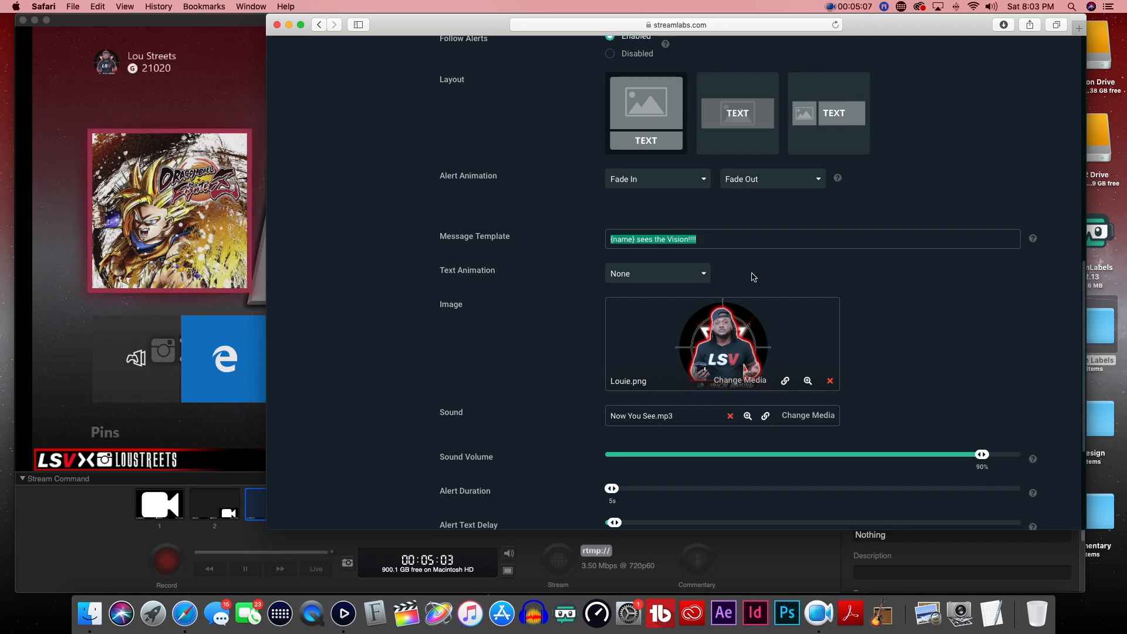
{"action": "left_click", "coordinate": [947, 289]}
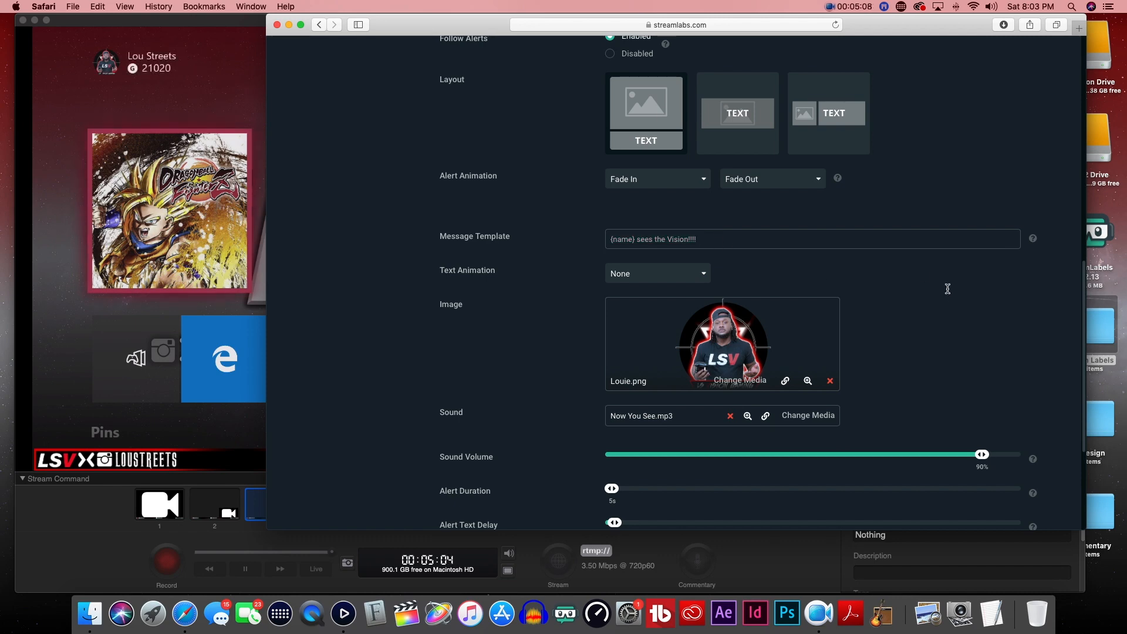
Step: Browse the uploaded images available for the follow alert and close the gallery without choosing one
{"action": "left_click", "coordinate": [741, 381]}
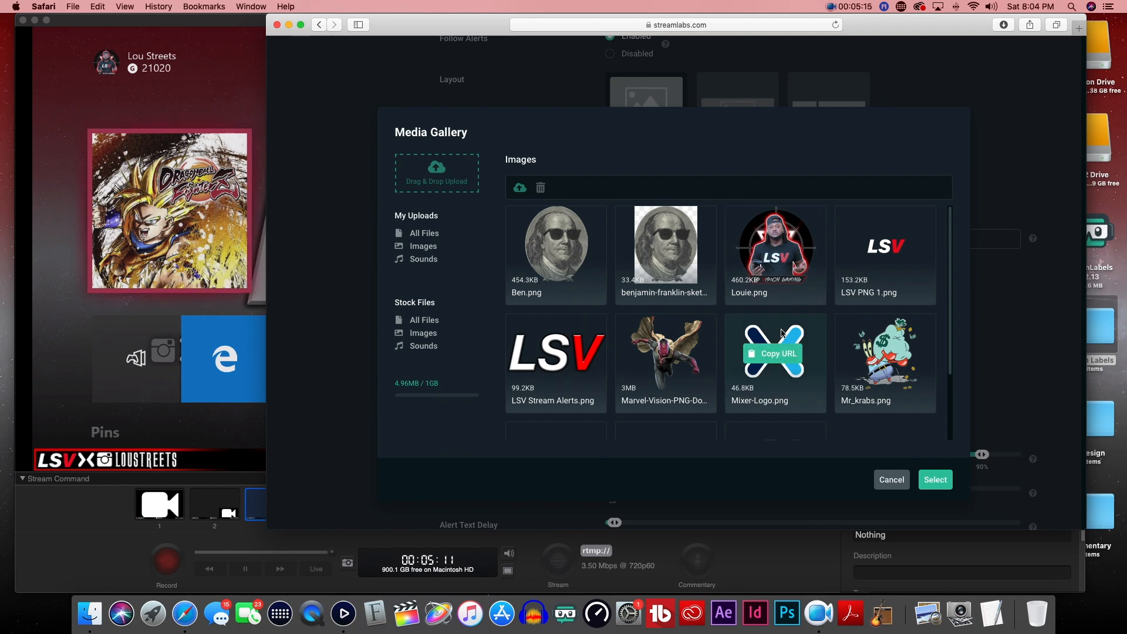
{"action": "scroll", "coordinate": [767, 333], "scroll_direction": "down", "scroll_amount": 3}
{"action": "scroll", "coordinate": [767, 334], "scroll_direction": "up", "scroll_amount": 3}
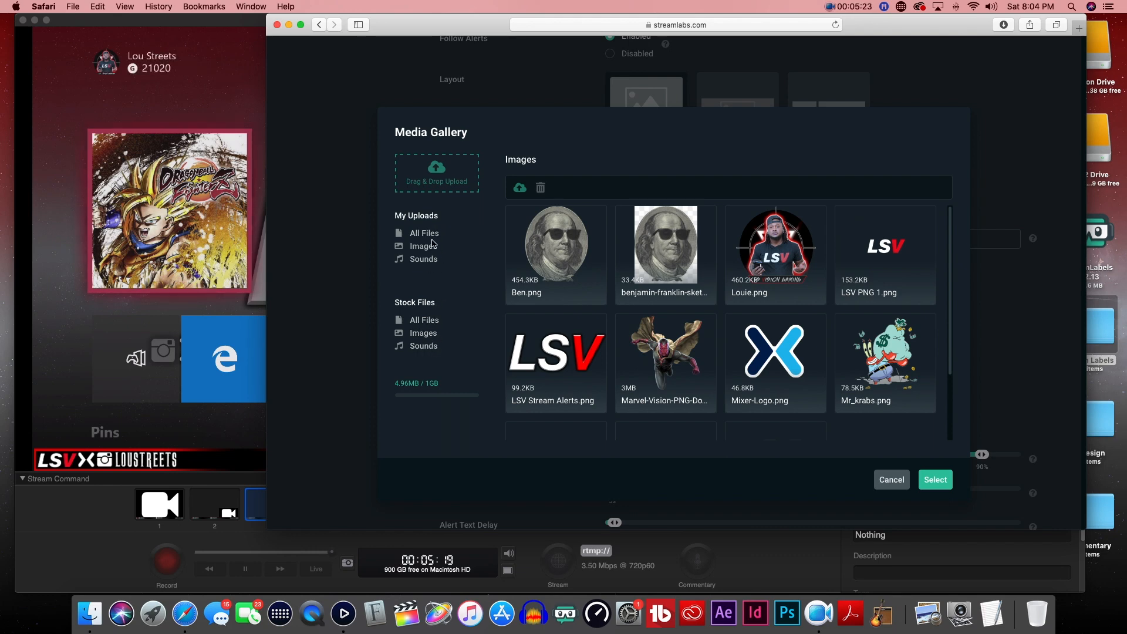
{"action": "mouse_move", "coordinate": [778, 269]}
{"action": "left_click", "coordinate": [896, 487]}
Step: Browse the uploaded sounds available for the follow alert and close the gallery without choosing one
{"action": "scroll", "coordinate": [893, 477], "scroll_direction": "down", "scroll_amount": 2}
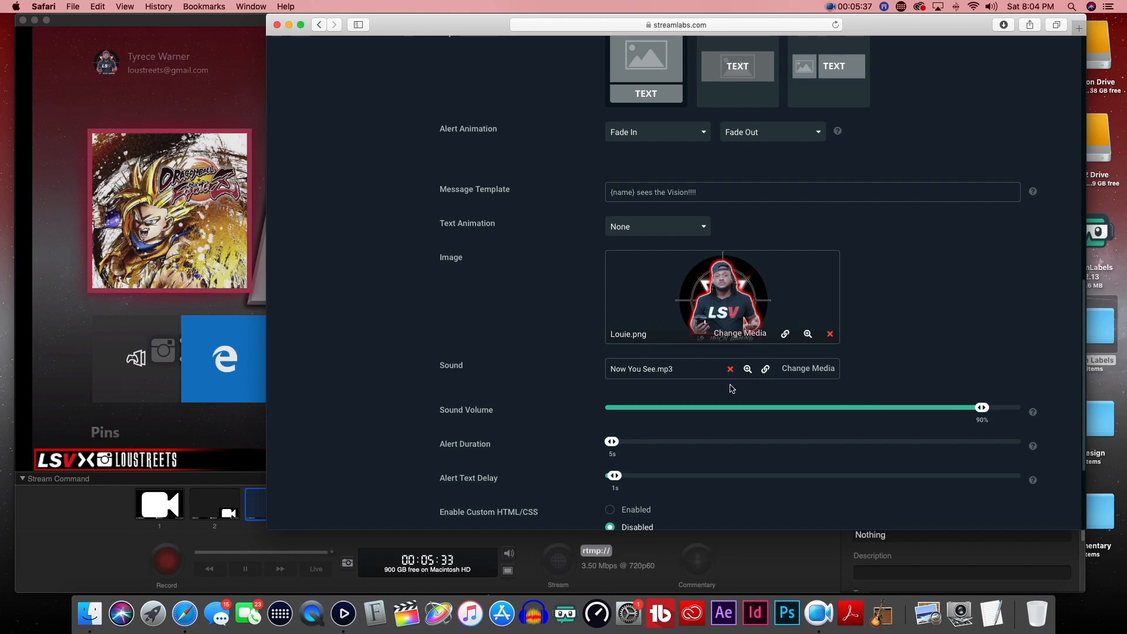
{"action": "left_click", "coordinate": [819, 374]}
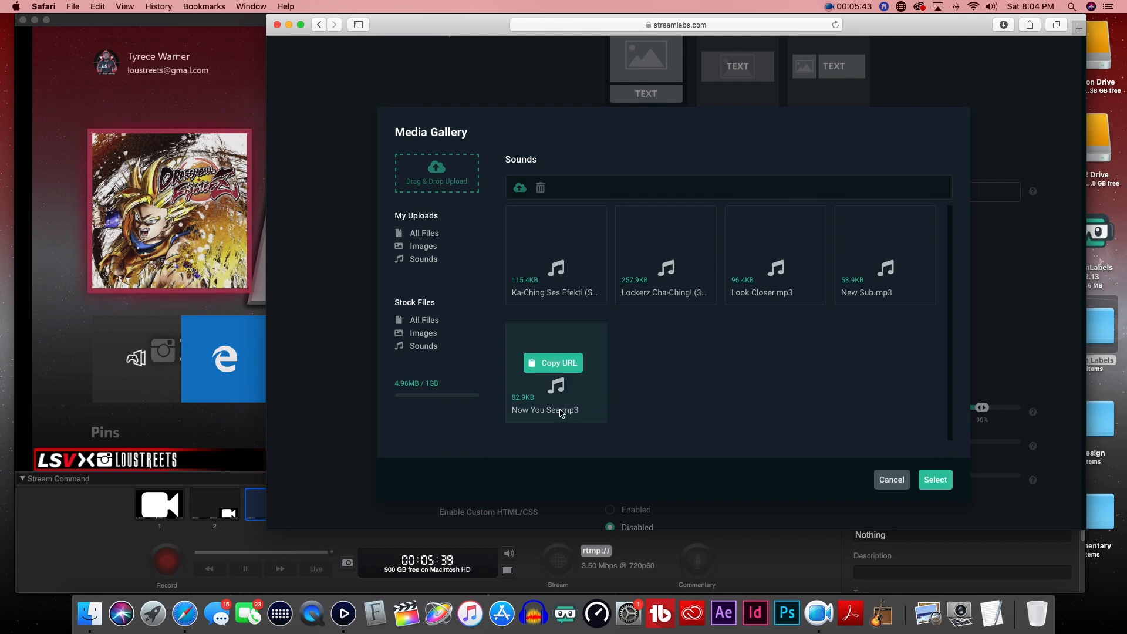
{"action": "left_click", "coordinate": [892, 480]}
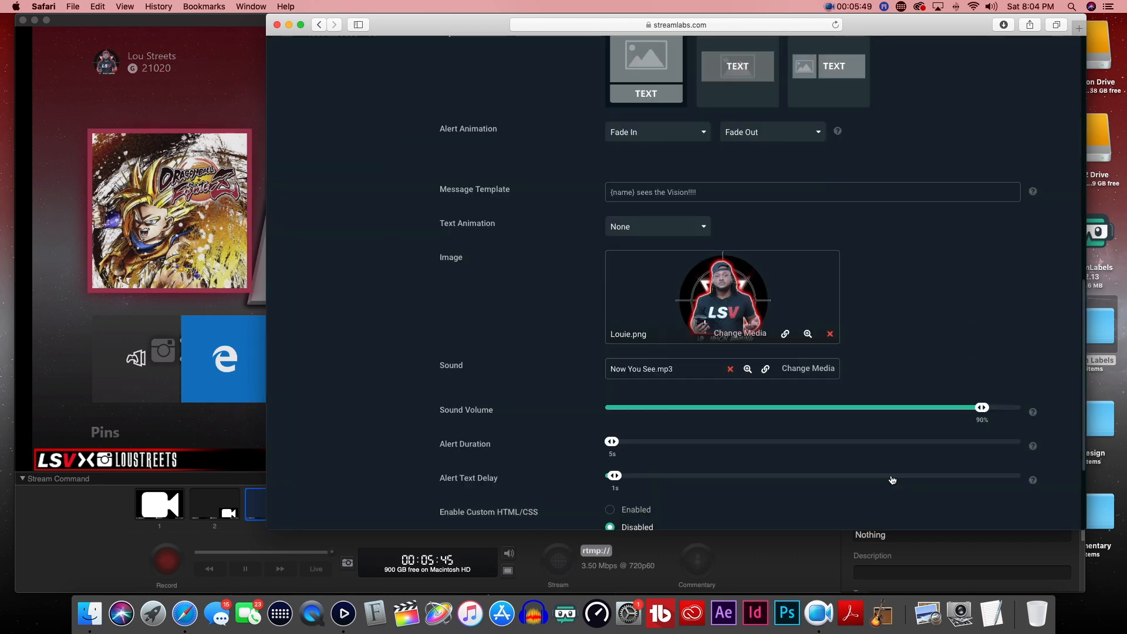
Step: Review the remaining follow alert options and save the Alert Box settings
{"action": "scroll", "coordinate": [823, 394], "scroll_direction": "down", "scroll_amount": 2}
{"action": "scroll", "coordinate": [823, 394], "scroll_direction": "down", "scroll_amount": 3}
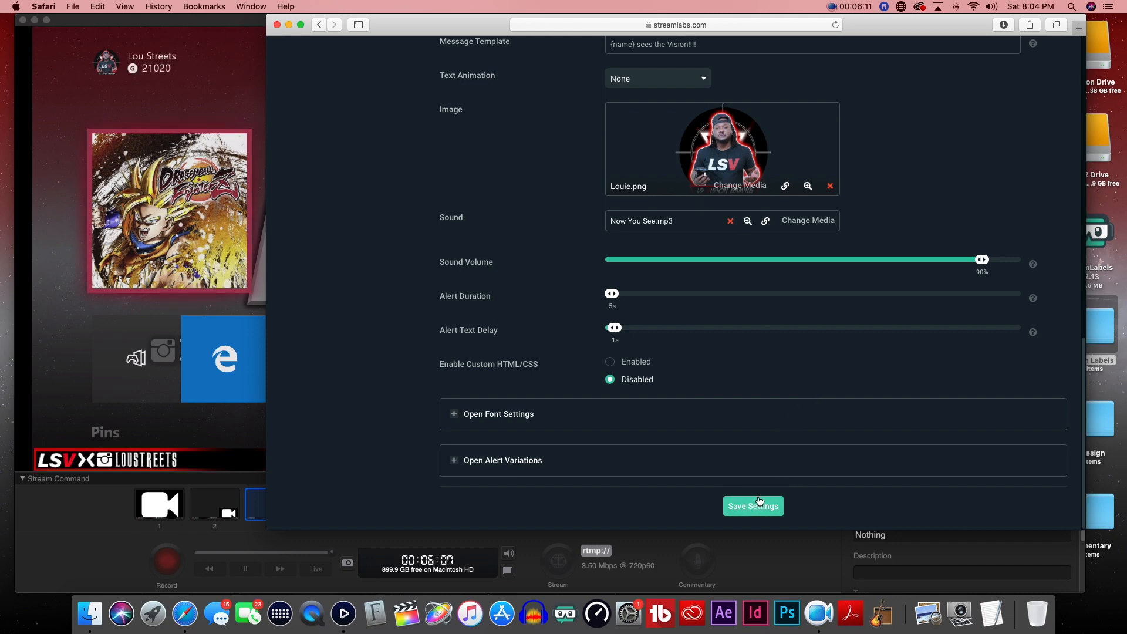
{"action": "left_click", "coordinate": [760, 506]}
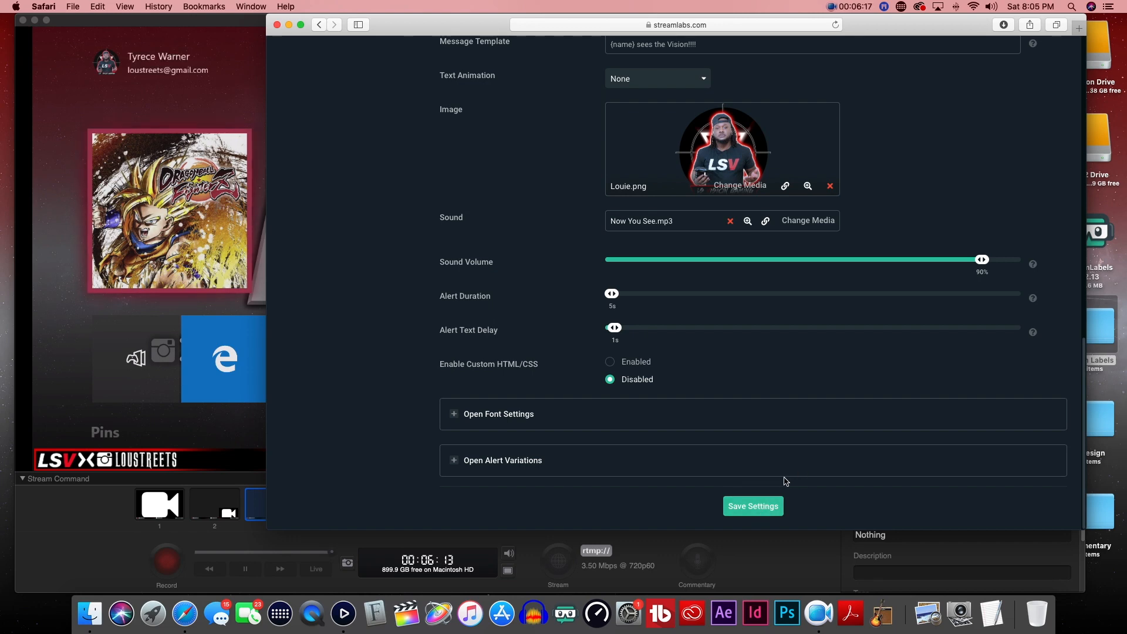
{"action": "scroll", "coordinate": [802, 443], "scroll_direction": "up", "scroll_amount": 5}
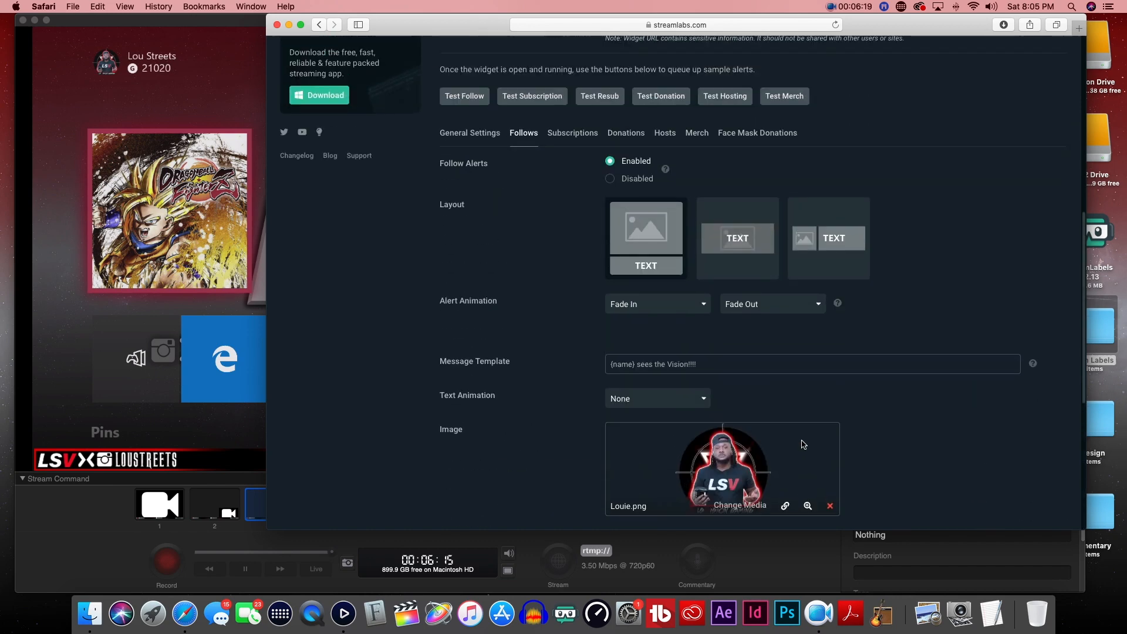
Step: Copy the Alert Box widget URL from Streamlabs and switch to Game Capture HD
{"action": "scroll", "coordinate": [803, 442], "scroll_direction": "up", "scroll_amount": 6}
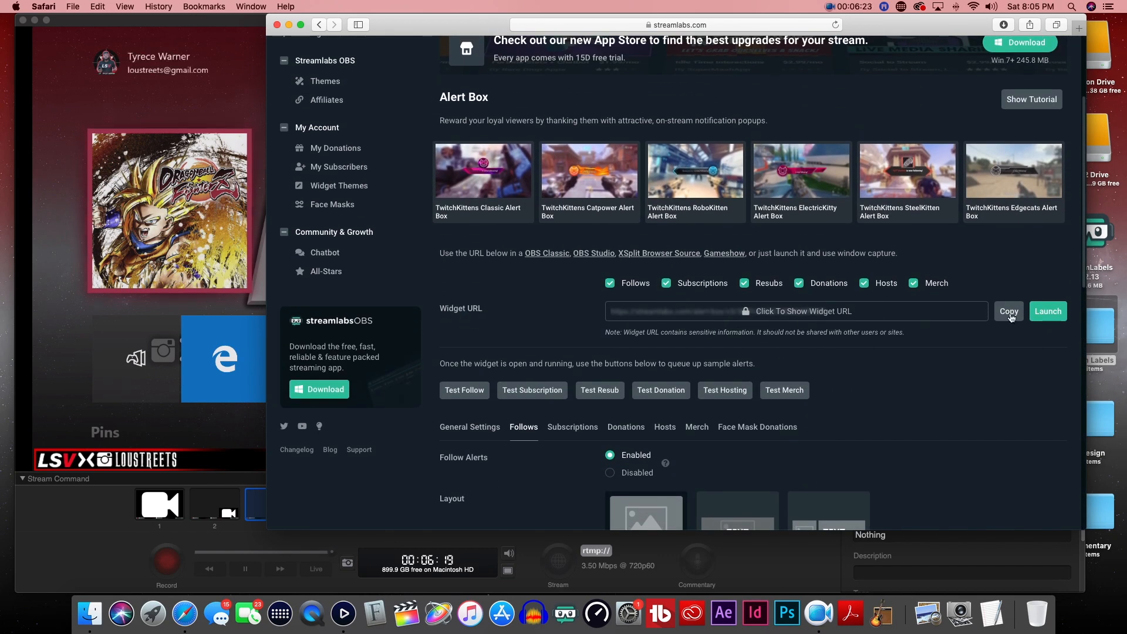
{"action": "left_click", "coordinate": [1013, 316]}
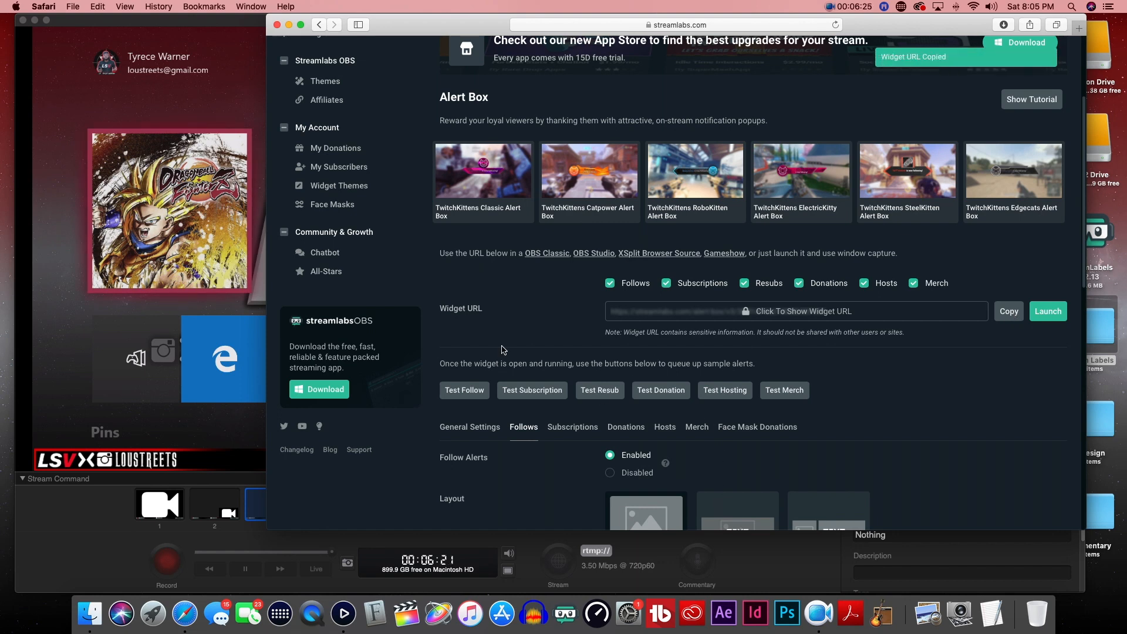
{"action": "key", "text": "super+Tab"}
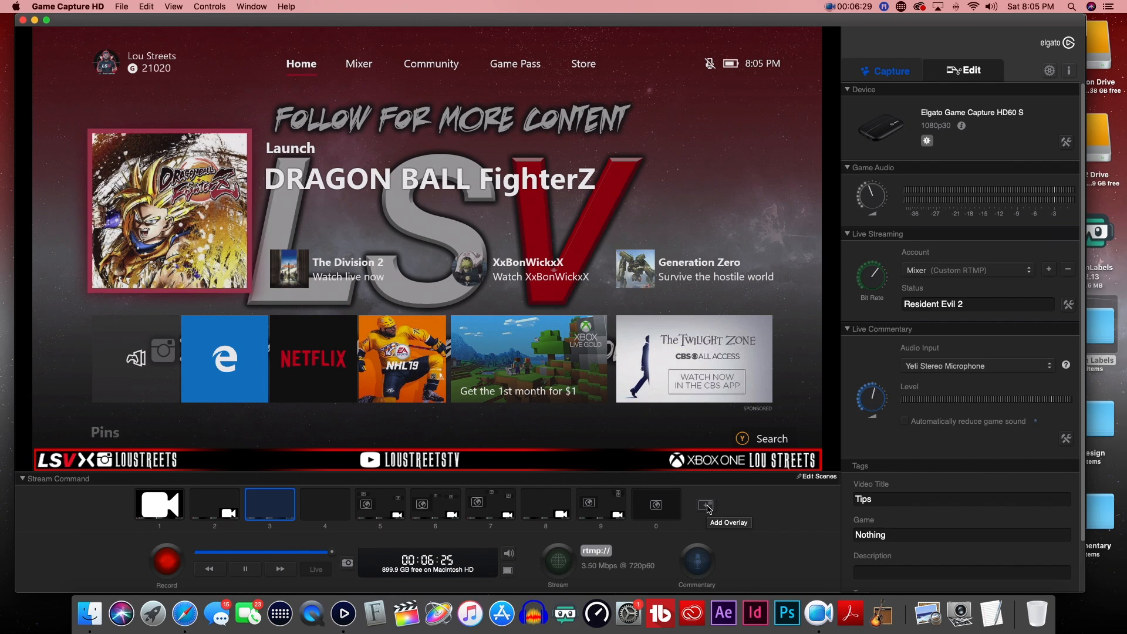
Step: Add a website overlay to scene 3, pasting the private Alert Box widget URL as its address and keeping the size Automatic
{"action": "left_click", "coordinate": [706, 506]}
{"action": "left_click", "coordinate": [757, 564]}
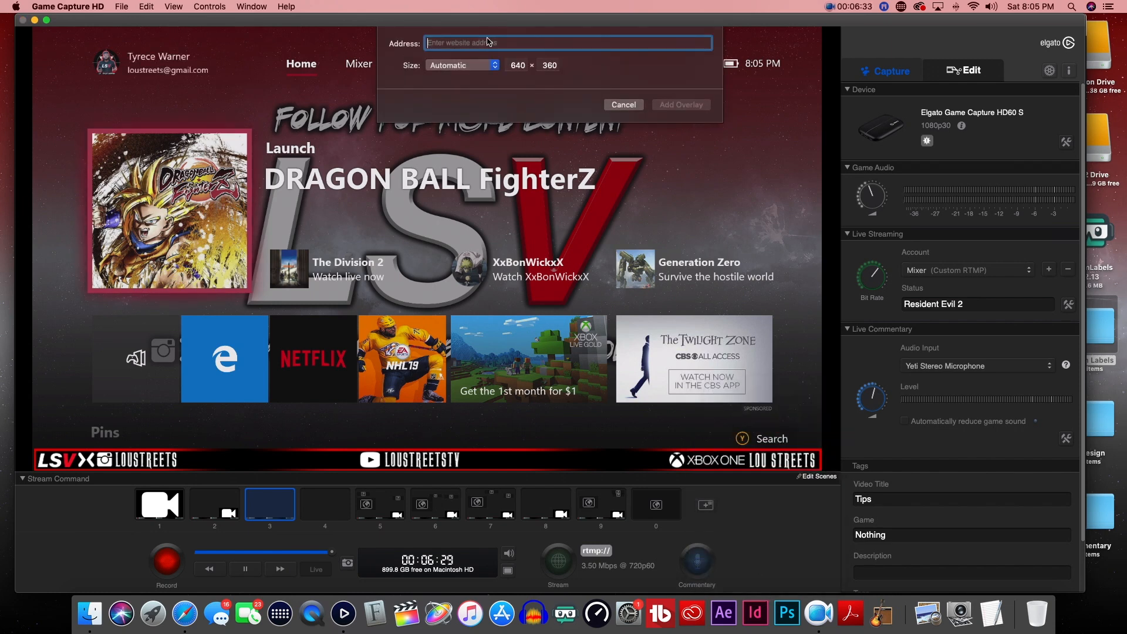
{"action": "right_click", "coordinate": [487, 41]}
{"action": "left_click", "coordinate": [505, 65]}
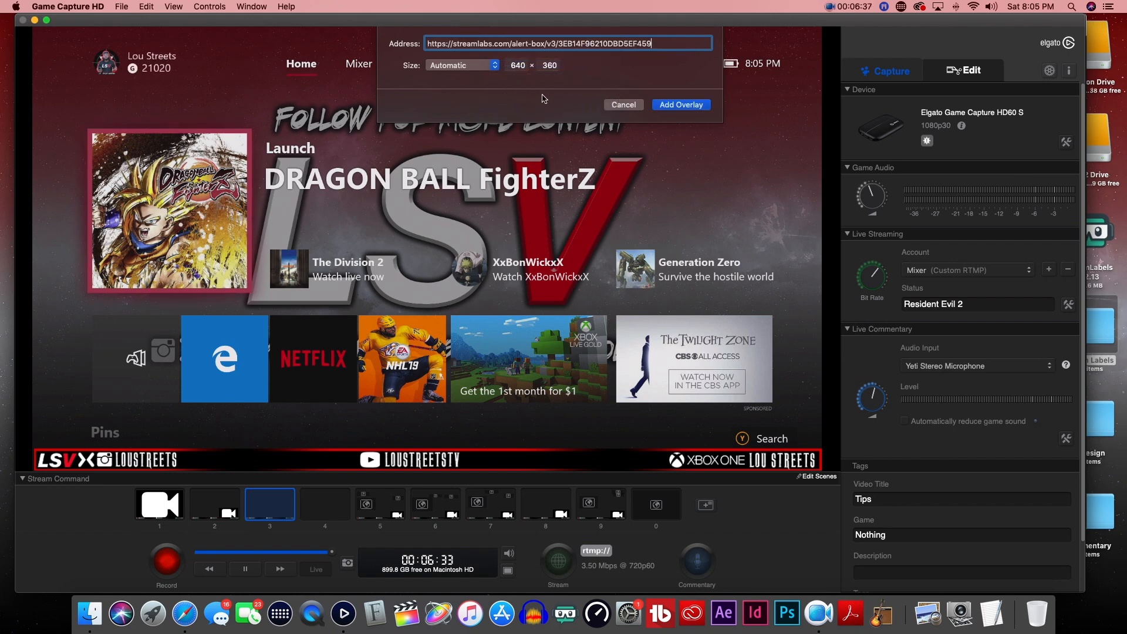
{"action": "left_click", "coordinate": [680, 105]}
Step: Move the alert overlay to the upper-left area of the scene, enlarge it, and shift the capture window to expose the browser behind
{"action": "left_click_drag", "start_coordinate": [475, 223], "coordinate": [129, 180]}
{"action": "left_click_drag", "start_coordinate": [322, 236], "coordinate": [418, 314]}
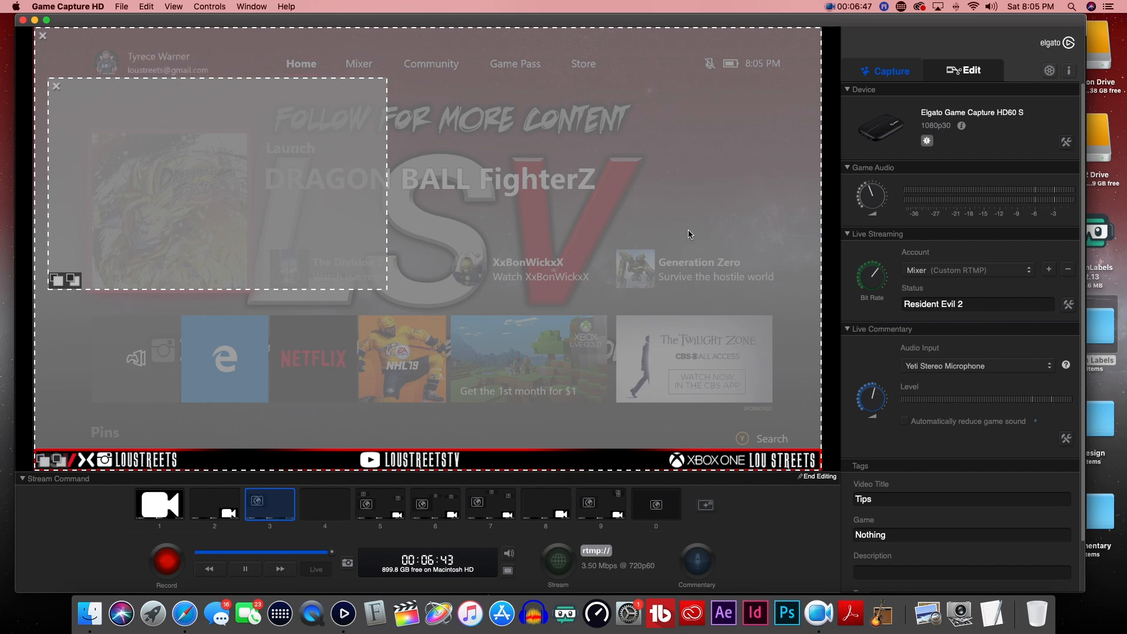
{"action": "left_click_drag", "start_coordinate": [614, 23], "coordinate": [530, 40]}
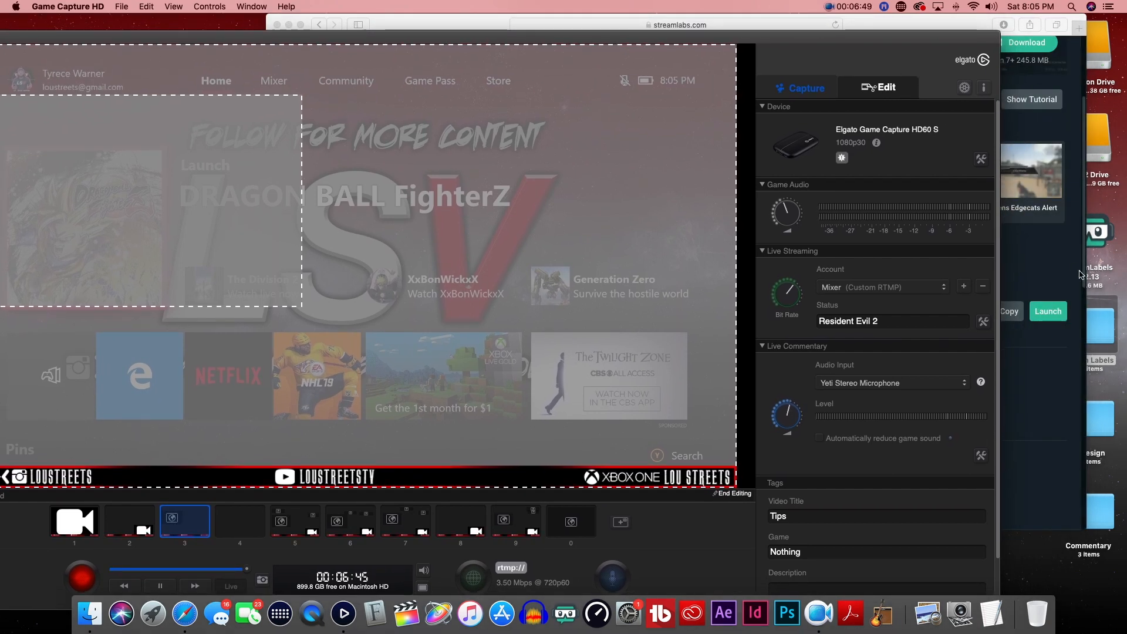
{"action": "left_click_drag", "start_coordinate": [395, 41], "coordinate": [443, 51]}
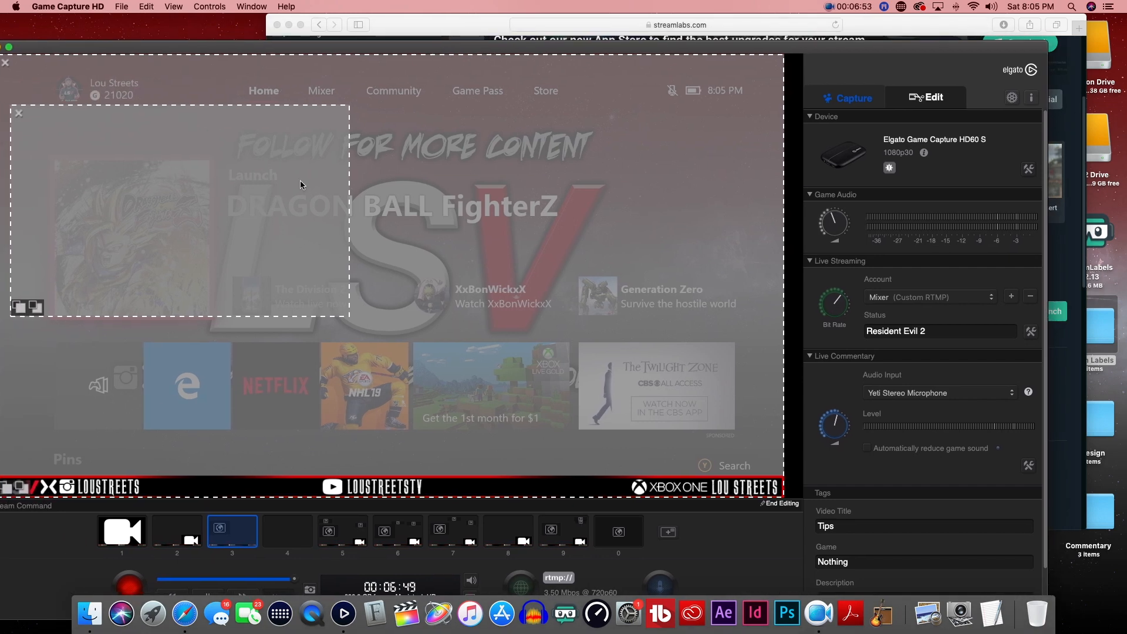
Step: Send a test follow alert from Streamlabs, view it in Game Capture HD and end scene editing
{"action": "left_click", "coordinate": [1066, 265]}
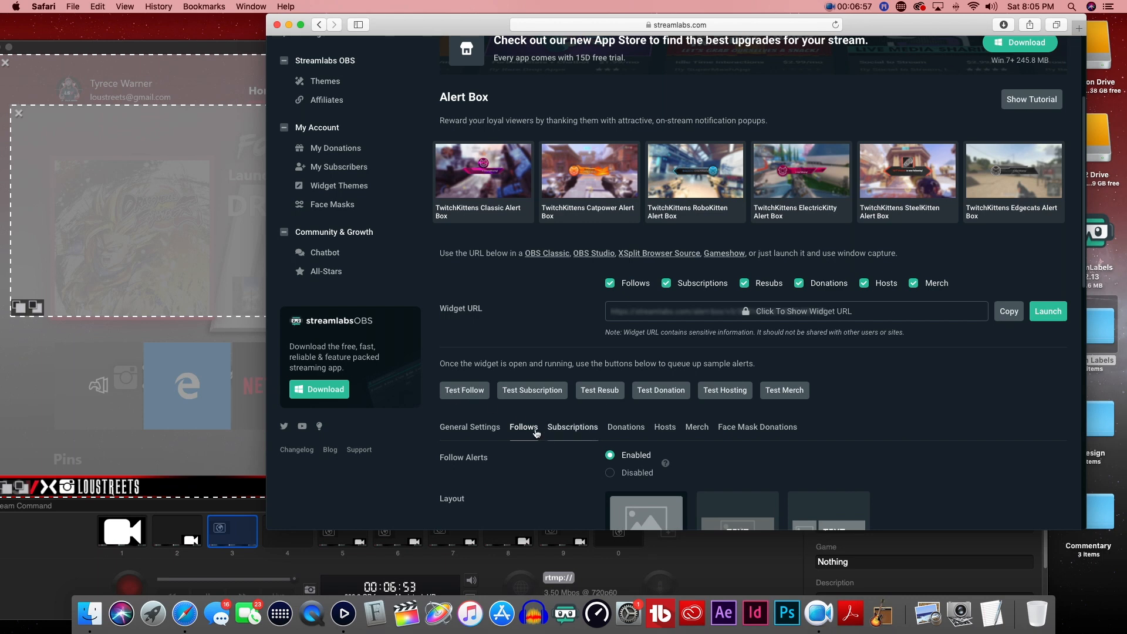
{"action": "scroll", "coordinate": [536, 427], "scroll_direction": "down", "scroll_amount": 10}
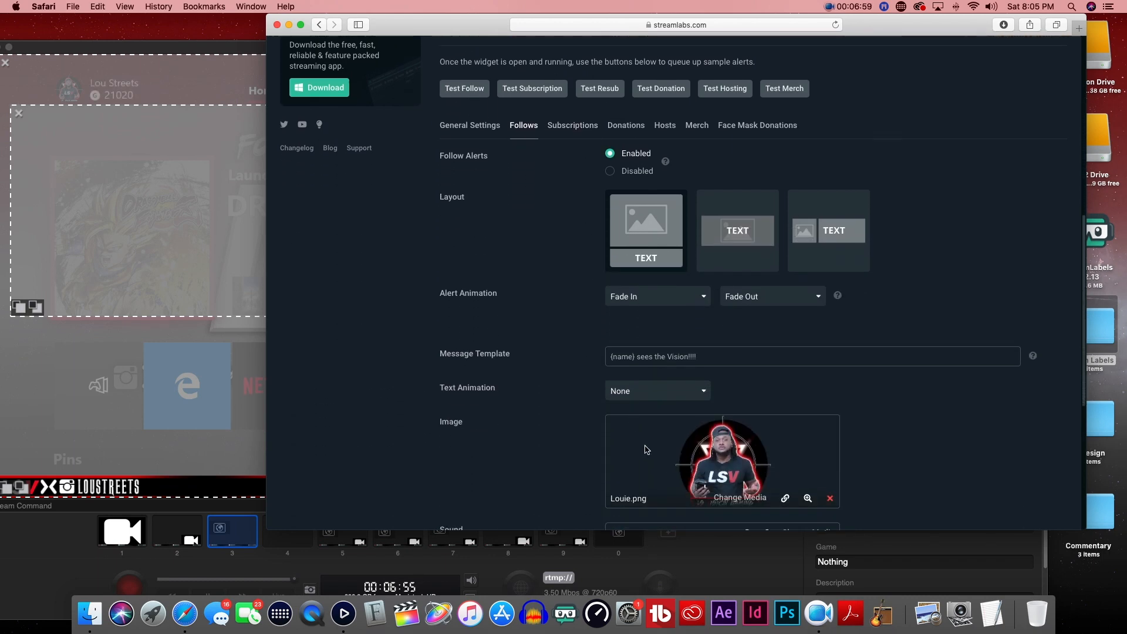
{"action": "scroll", "coordinate": [716, 452], "scroll_direction": "down", "scroll_amount": 2}
{"action": "scroll", "coordinate": [705, 463], "scroll_direction": "down", "scroll_amount": 1}
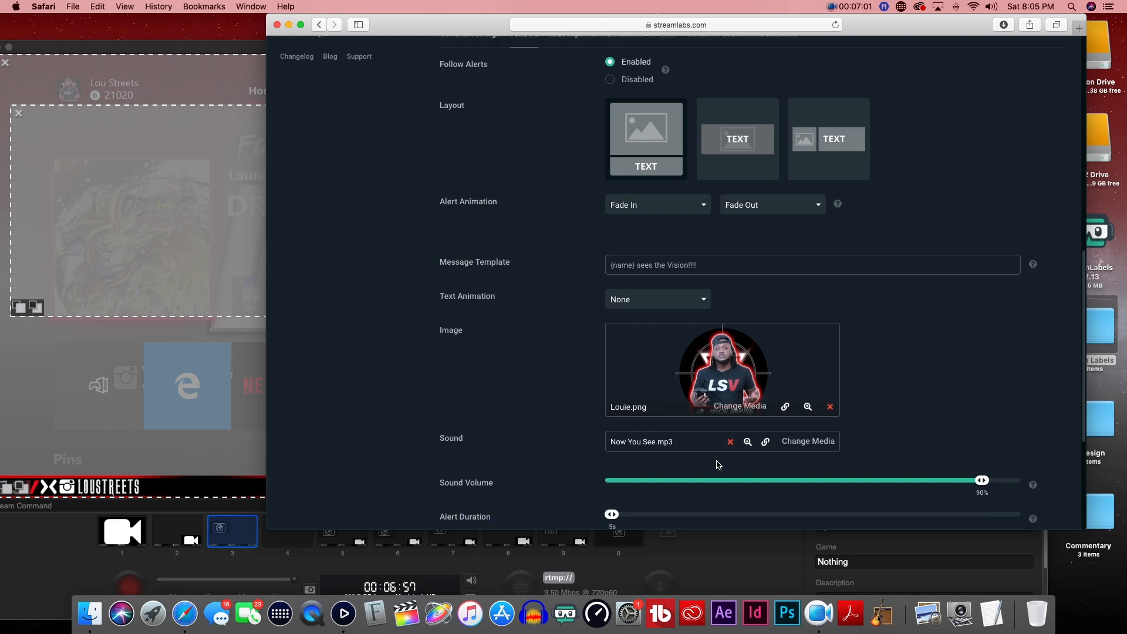
{"action": "scroll", "coordinate": [487, 244], "scroll_direction": "up", "scroll_amount": 8}
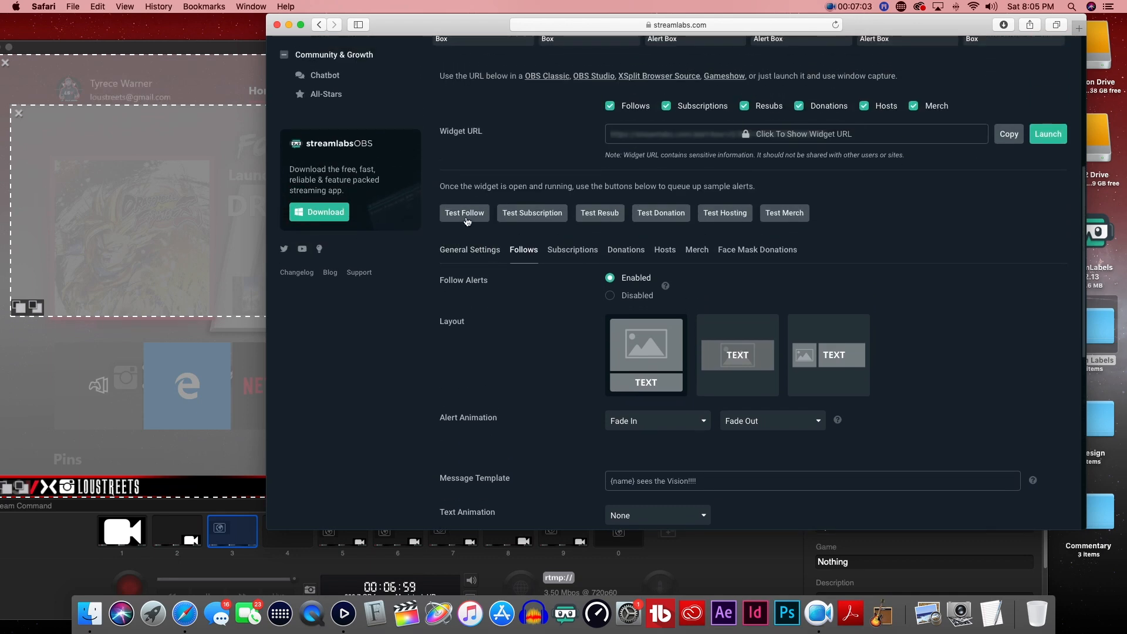
{"action": "scroll", "coordinate": [465, 214], "scroll_direction": "down", "scroll_amount": 1}
{"action": "left_click", "coordinate": [464, 202]}
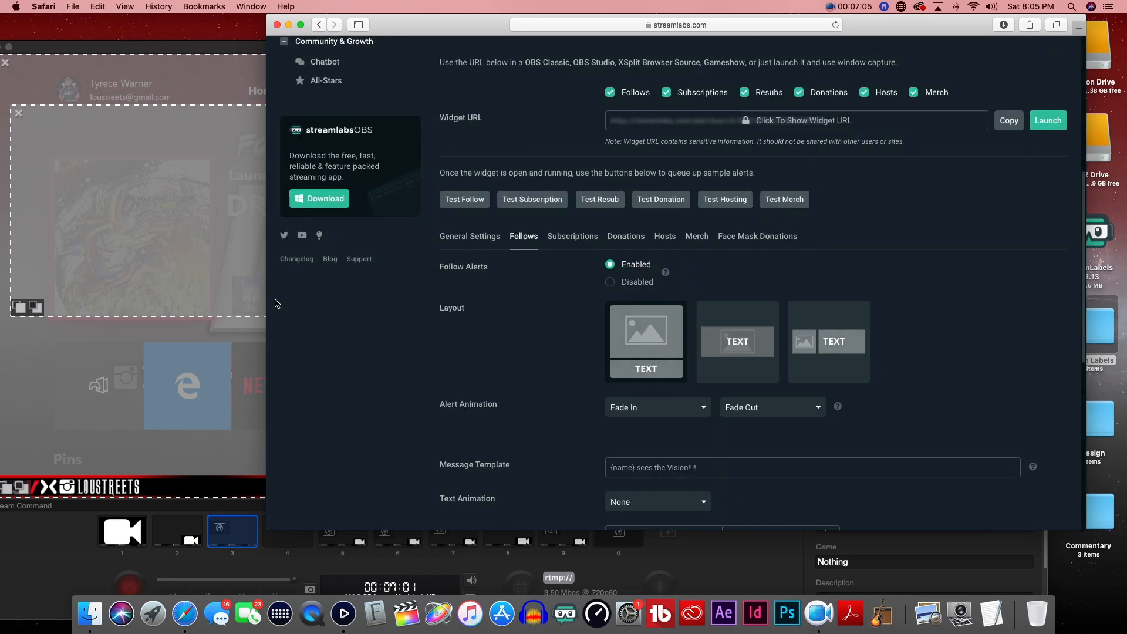
{"action": "left_click", "coordinate": [146, 394]}
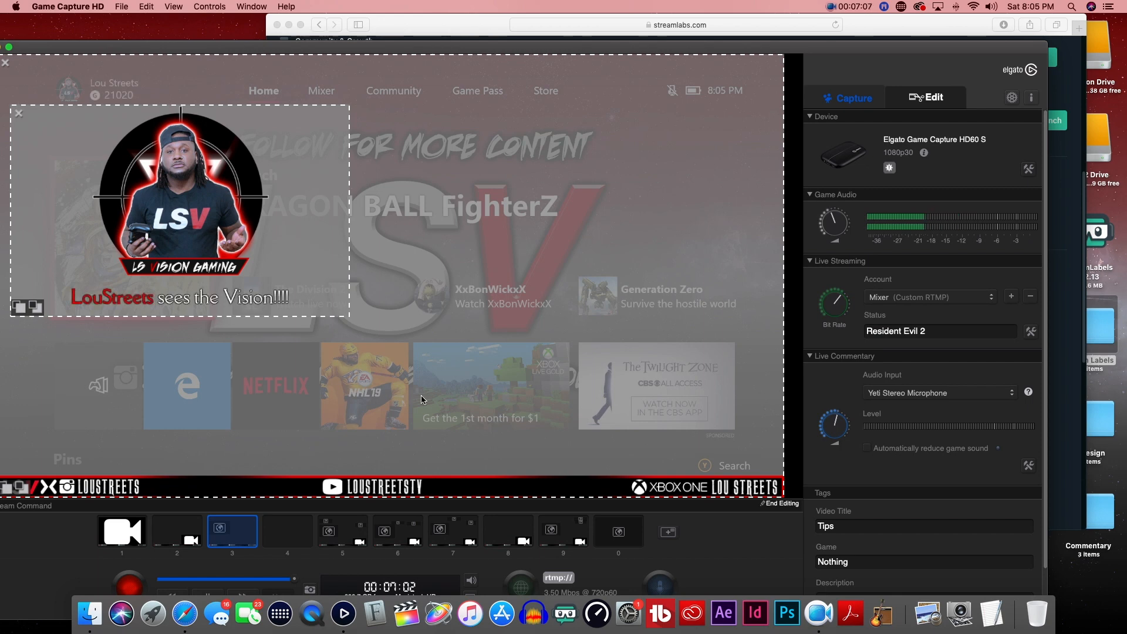
{"action": "left_click", "coordinate": [783, 504]}
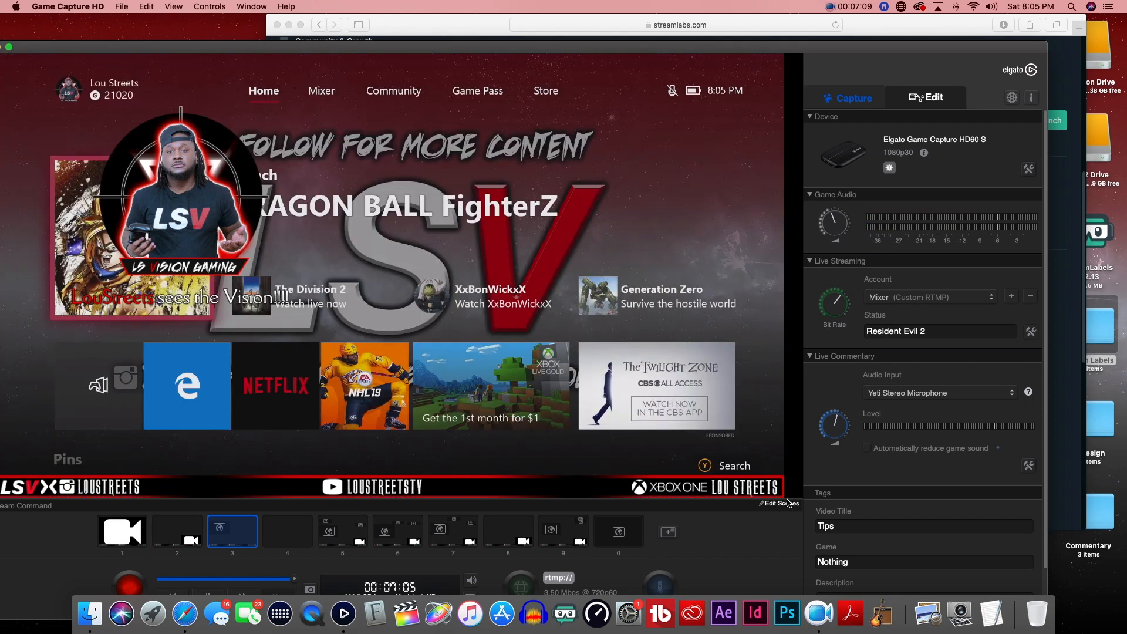
Step: Review the subscription alert settings in Streamlabs, then send a test subscription alert and view it in Game Capture HD
{"action": "left_click", "coordinate": [1058, 427]}
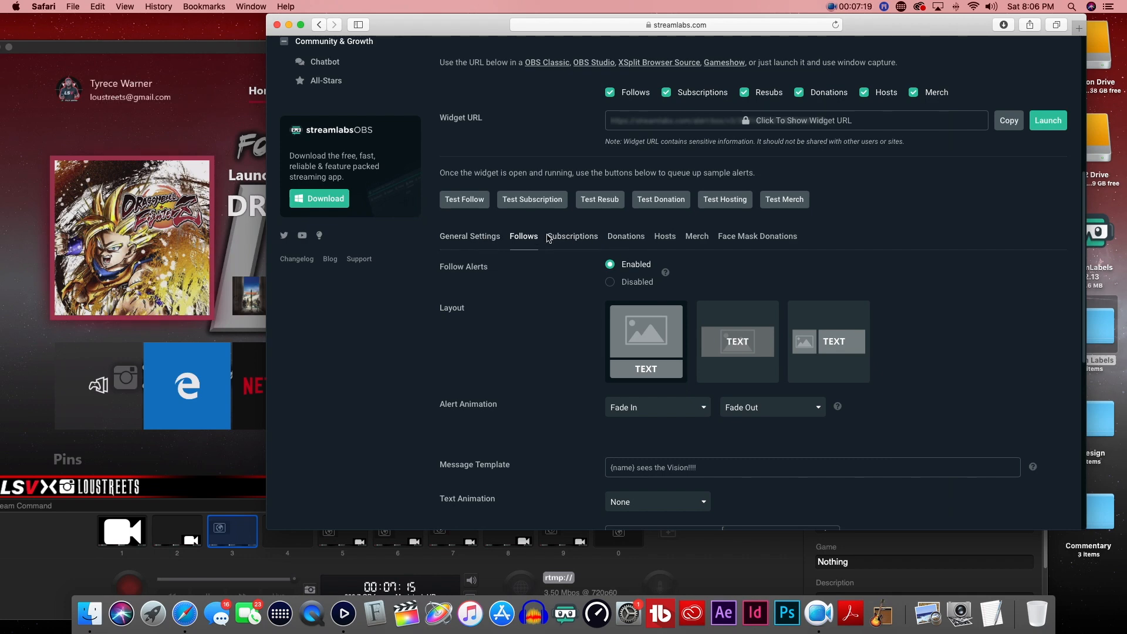
{"action": "left_click", "coordinate": [567, 238]}
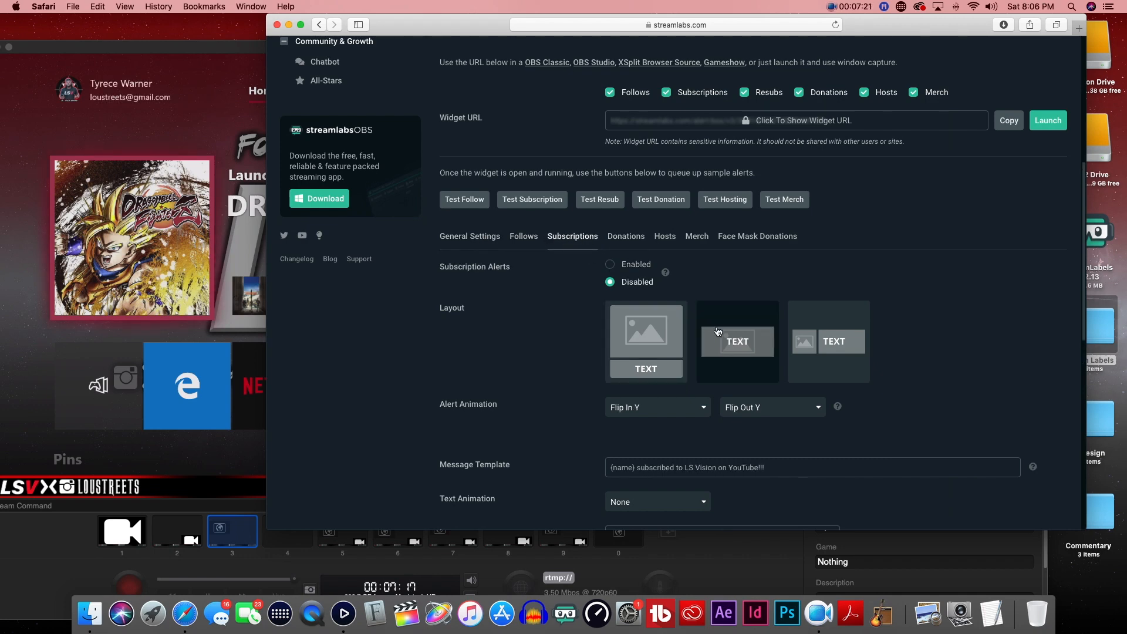
{"action": "scroll", "coordinate": [787, 323], "scroll_direction": "down", "scroll_amount": 5}
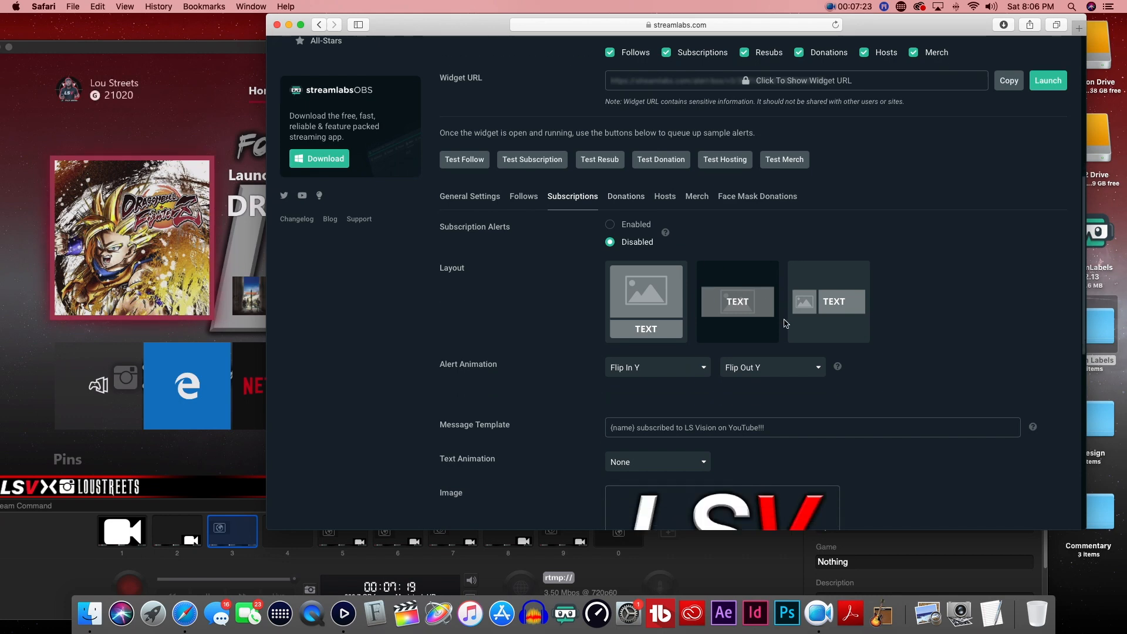
{"action": "scroll", "coordinate": [775, 340], "scroll_direction": "down", "scroll_amount": 1}
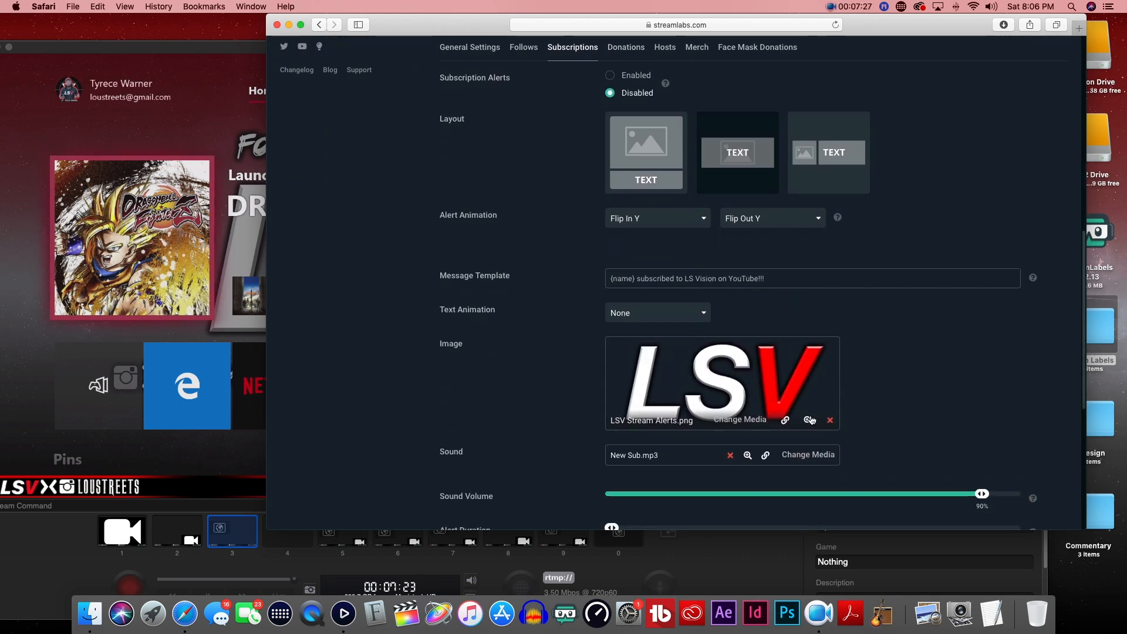
{"action": "scroll", "coordinate": [779, 411], "scroll_direction": "down", "scroll_amount": 7}
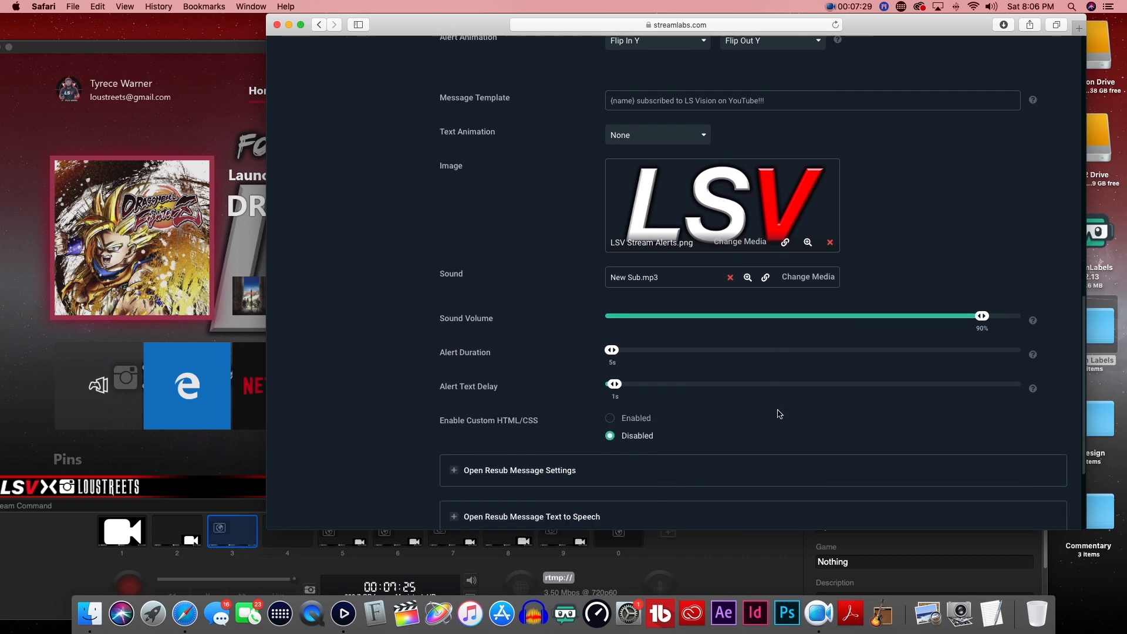
{"action": "scroll", "coordinate": [779, 414], "scroll_direction": "up", "scroll_amount": 10}
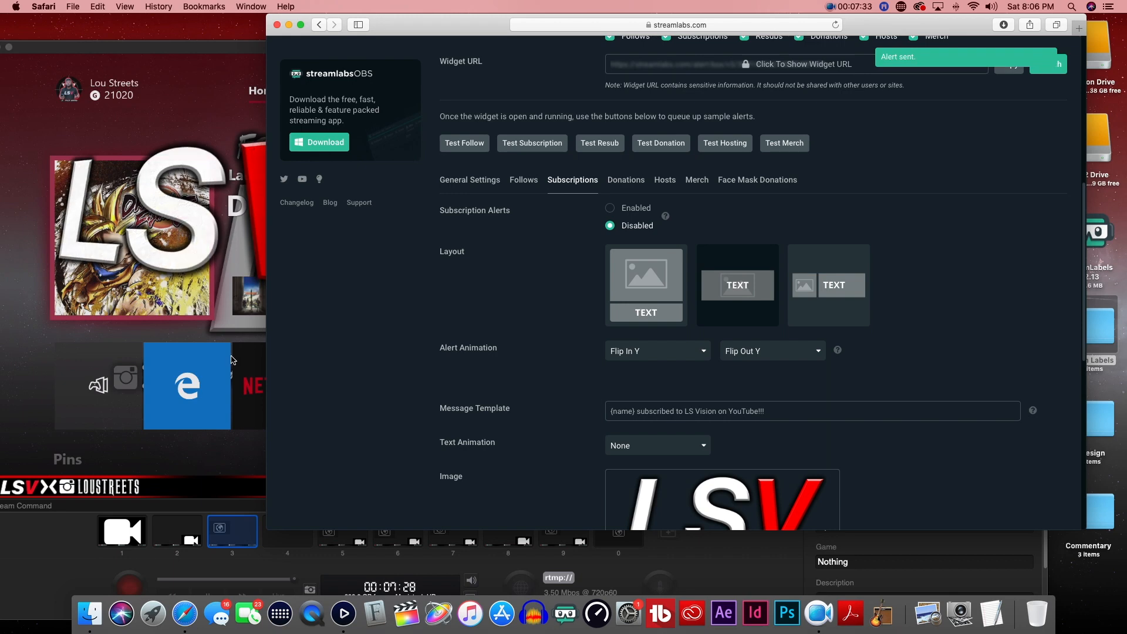
{"action": "left_click", "coordinate": [343, 614]}
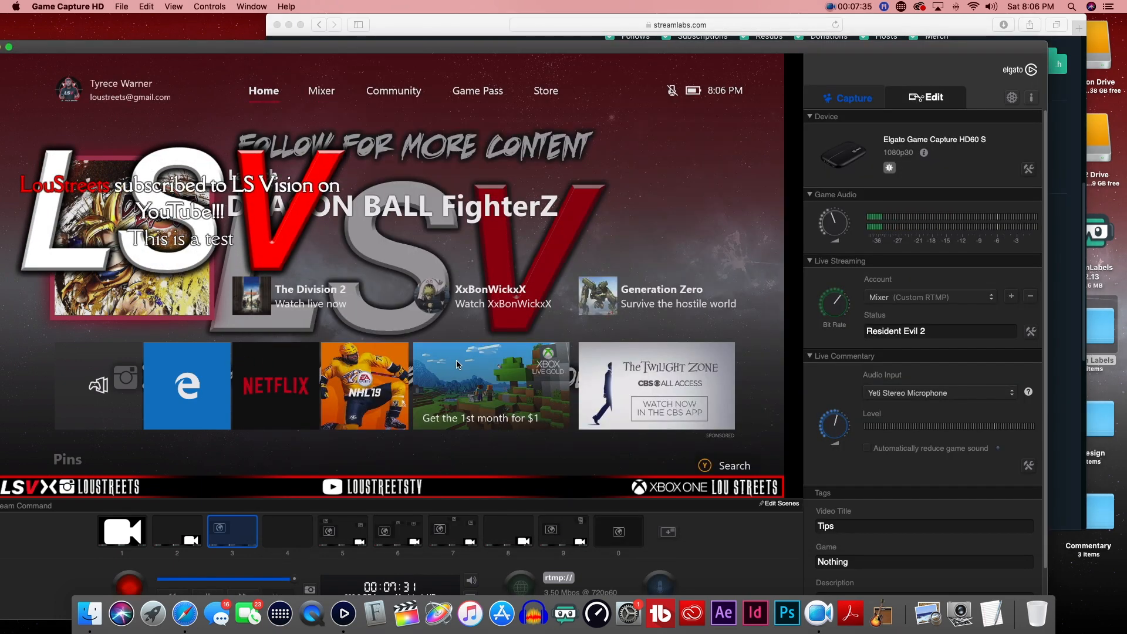
Step: Open the donation alert settings in Streamlabs and send test resub and donation alerts to view in Game Capture HD
{"action": "left_click", "coordinate": [1064, 299]}
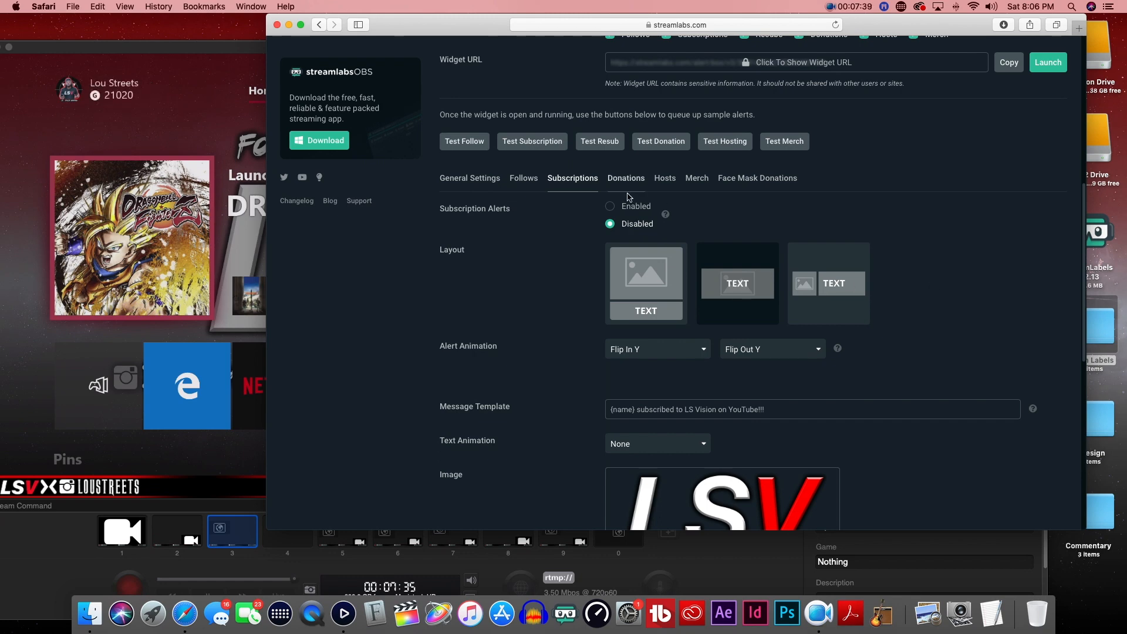
{"action": "left_click", "coordinate": [621, 179]}
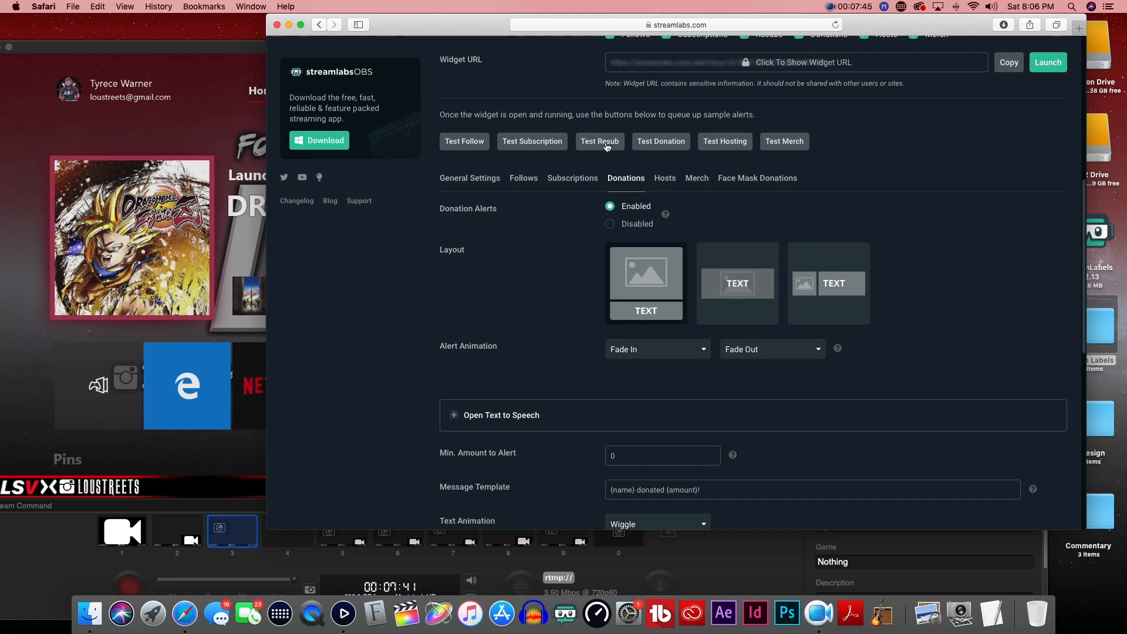
{"action": "left_click", "coordinate": [607, 142]}
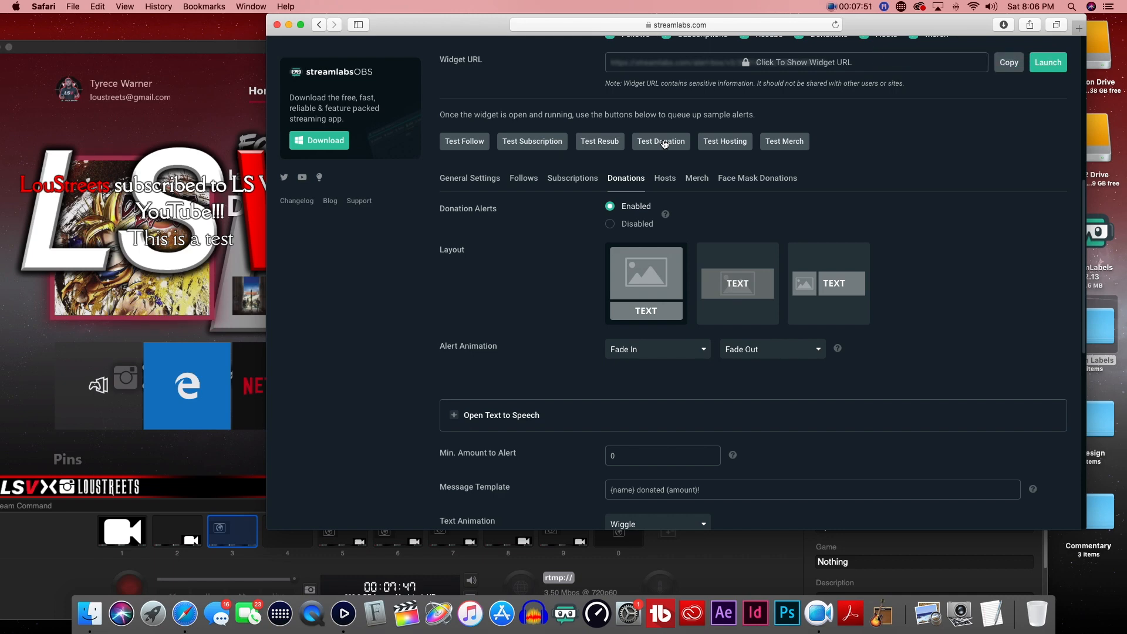
{"action": "left_click", "coordinate": [664, 144]}
{"action": "left_click", "coordinate": [203, 353]}
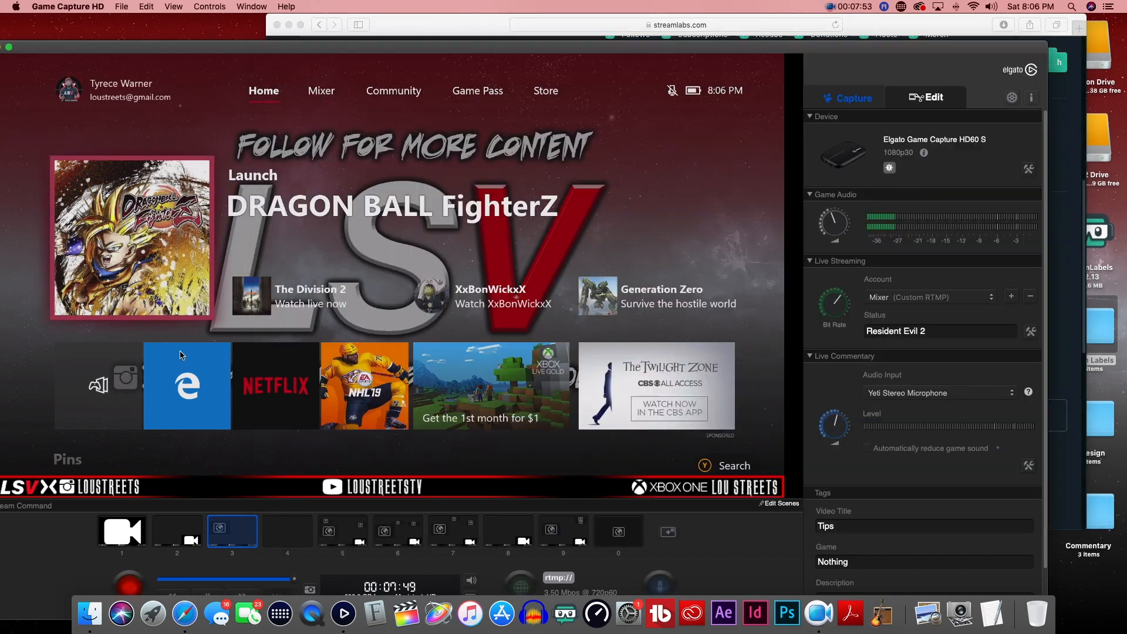
Step: Return to Streamlabs and open the Event List widget from the Widget Gallery
{"action": "left_click", "coordinate": [1066, 271]}
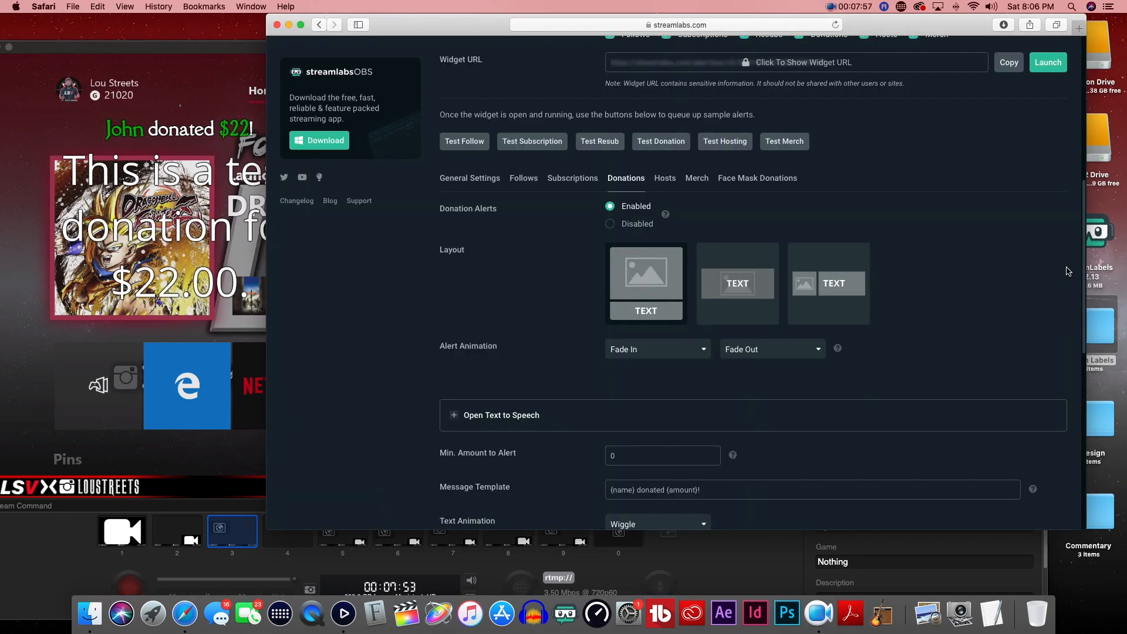
{"action": "scroll", "coordinate": [1015, 261], "scroll_direction": "up", "scroll_amount": 10}
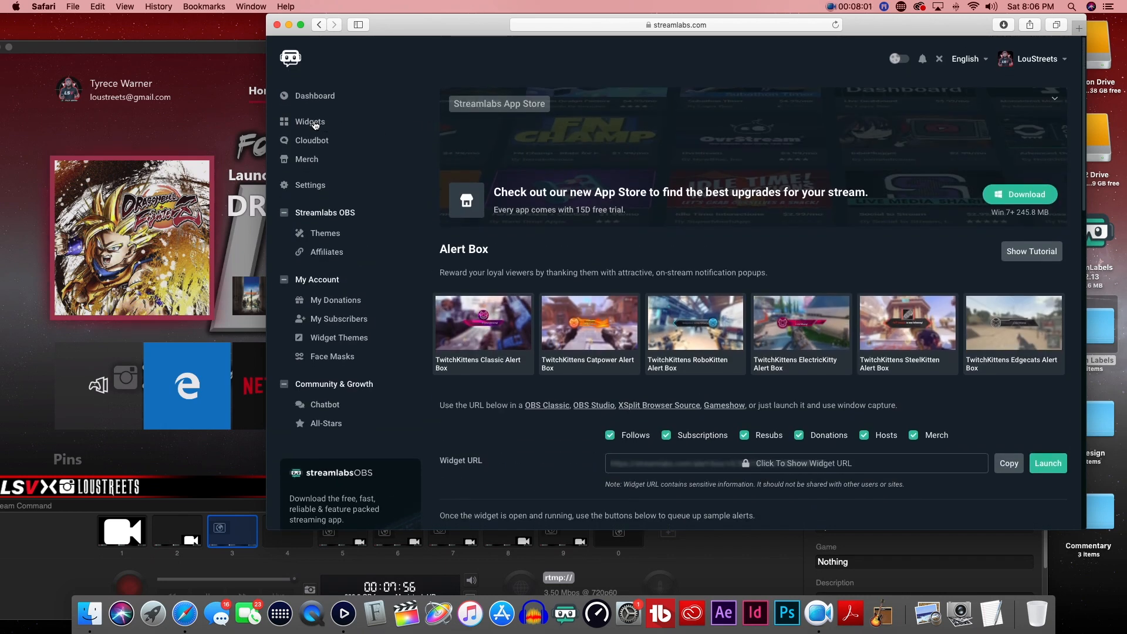
{"action": "left_click", "coordinate": [313, 122]}
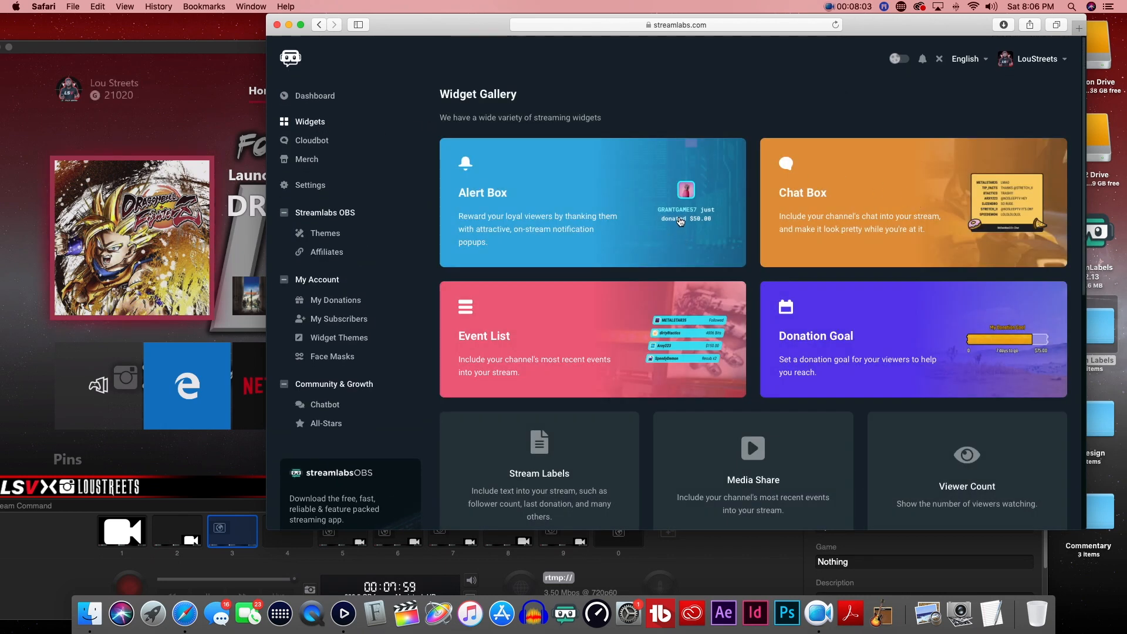
{"action": "left_click", "coordinate": [634, 325]}
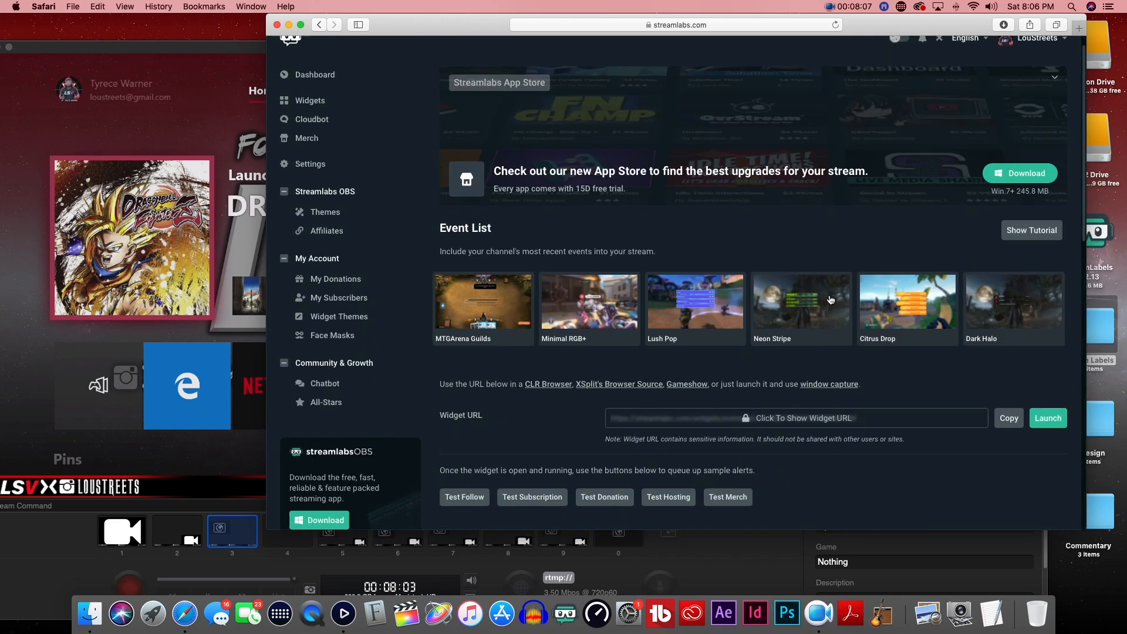
Step: Review the Event List's preview, theme, enabled events, colors, font, animation and other options
{"action": "scroll", "coordinate": [828, 298], "scroll_direction": "down", "scroll_amount": 5}
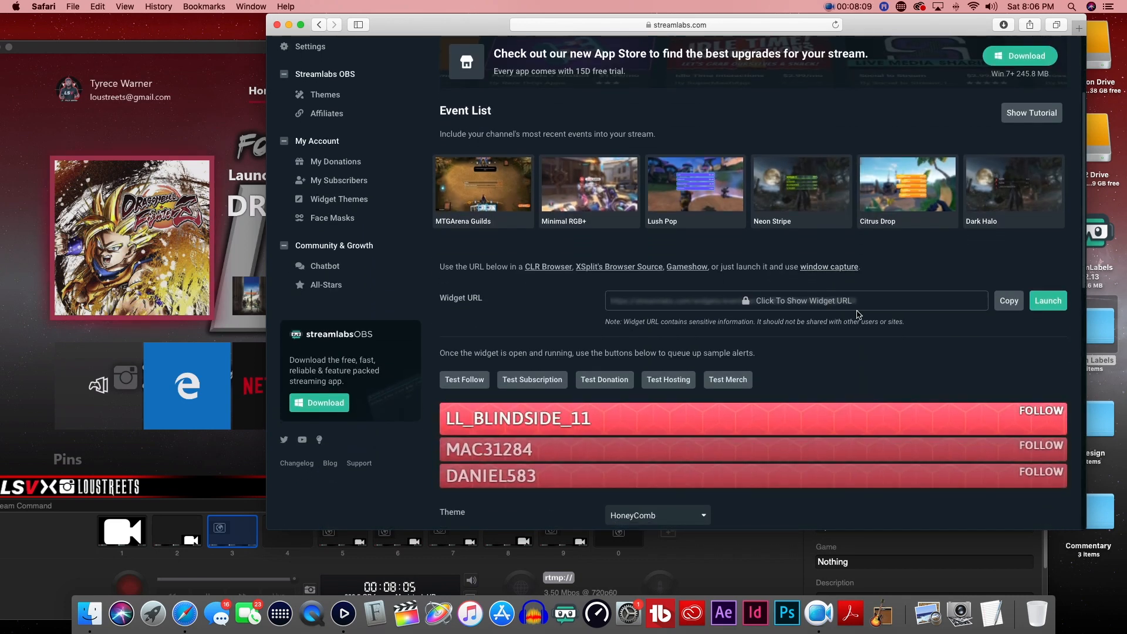
{"action": "scroll", "coordinate": [833, 300], "scroll_direction": "down", "scroll_amount": 4}
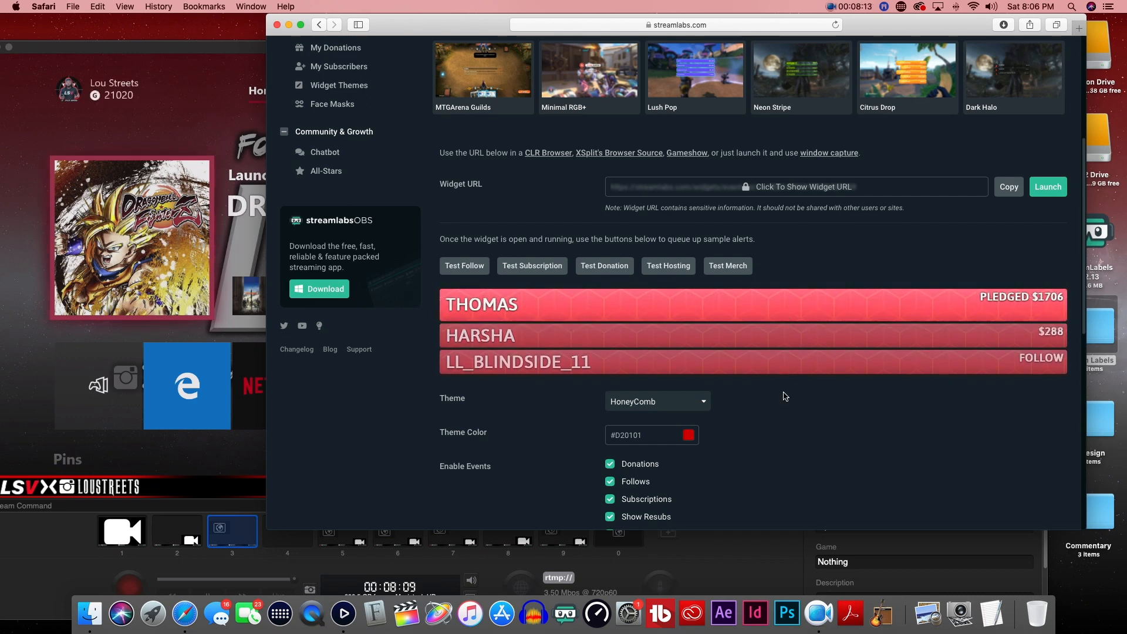
{"action": "scroll", "coordinate": [787, 392], "scroll_direction": "down", "scroll_amount": 1}
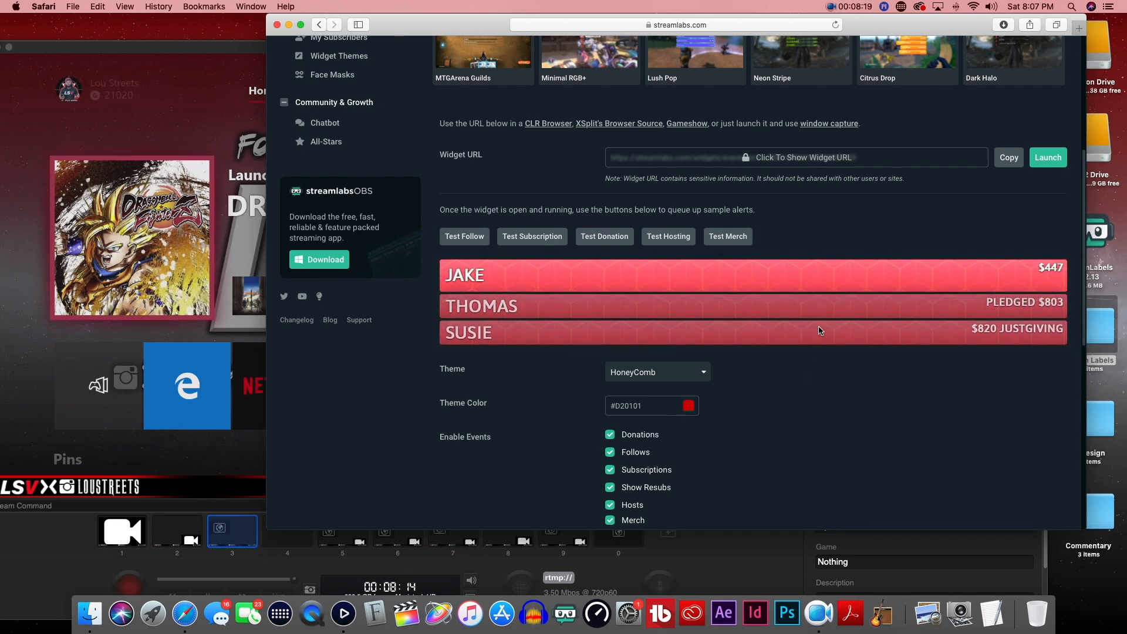
{"action": "scroll", "coordinate": [820, 331], "scroll_direction": "down", "scroll_amount": 5}
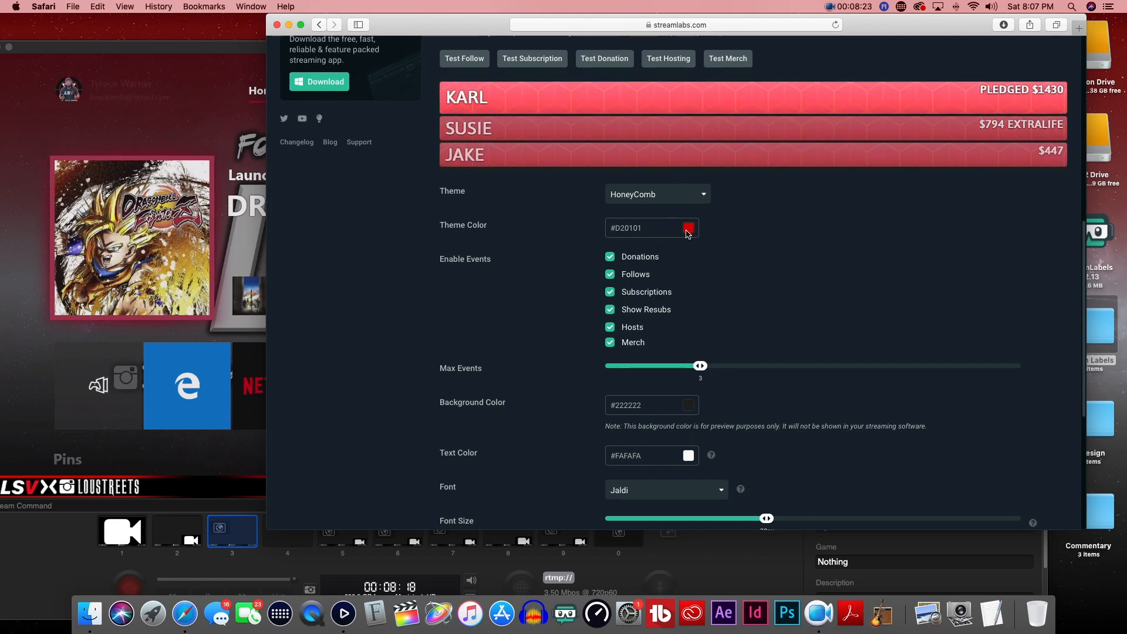
{"action": "scroll", "coordinate": [757, 376], "scroll_direction": "down", "scroll_amount": 8}
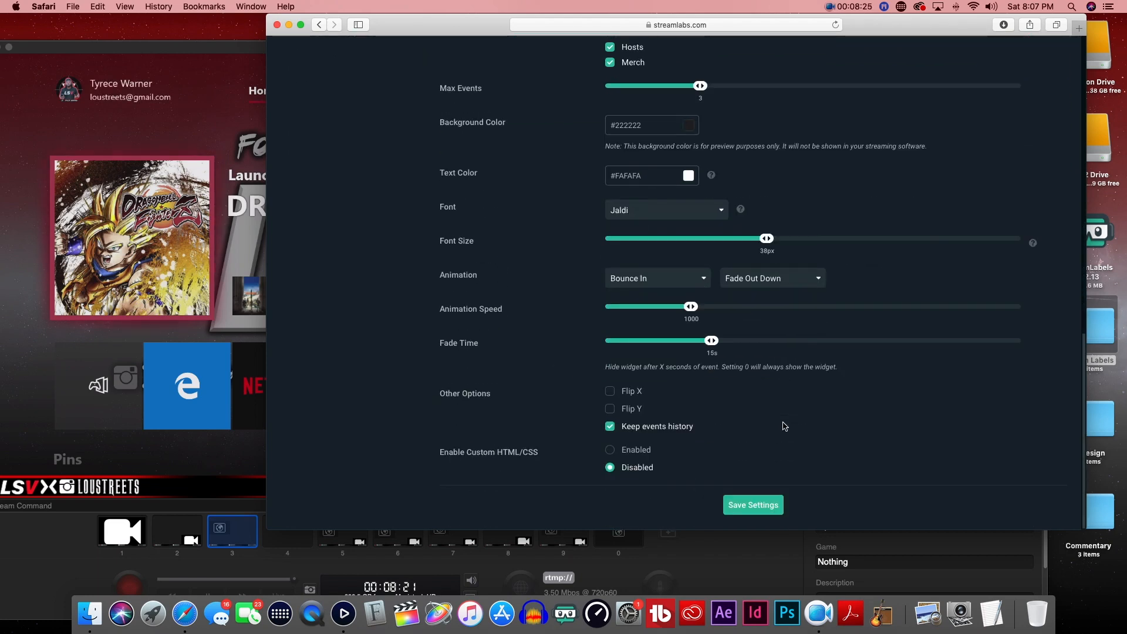
Step: Save the Event List settings and copy the widget's URL
{"action": "left_click", "coordinate": [762, 508]}
{"action": "scroll", "coordinate": [824, 310], "scroll_direction": "up", "scroll_amount": 15}
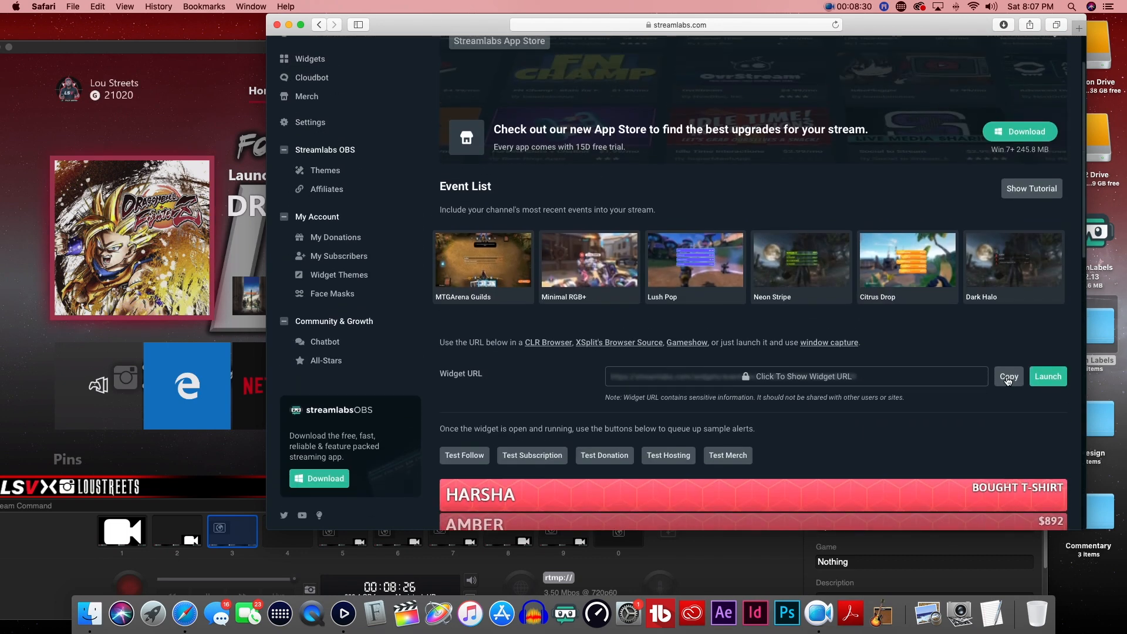
{"action": "left_click", "coordinate": [1008, 381]}
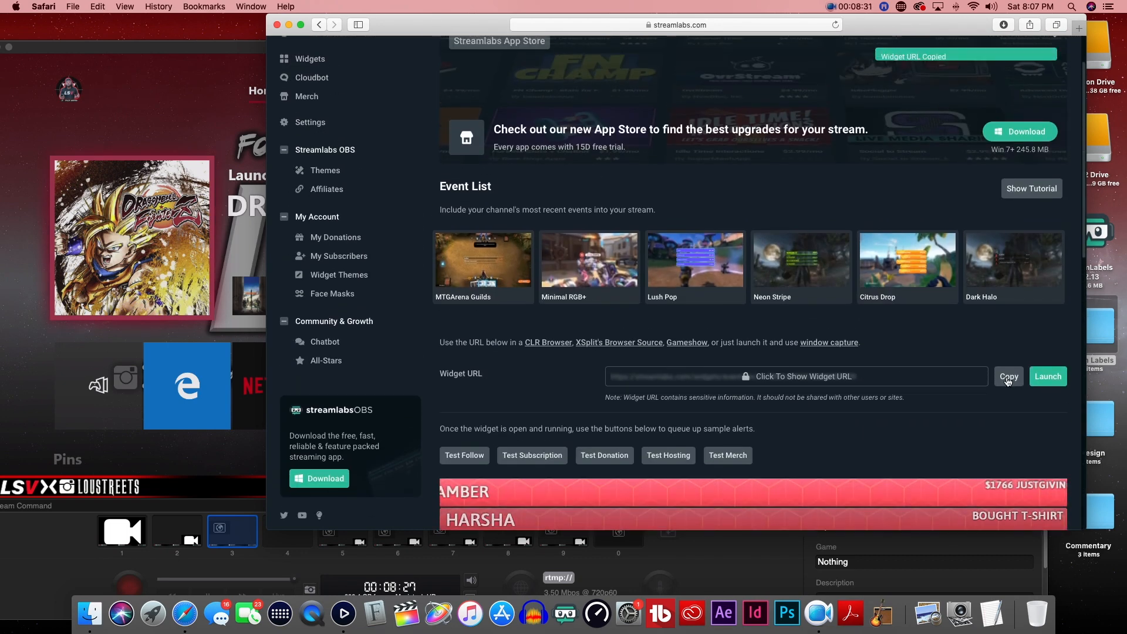
Step: Switch to Game Capture HD and add a website overlay with automatic size, pasting the private Event List widget URL as its address
{"action": "left_click", "coordinate": [170, 351]}
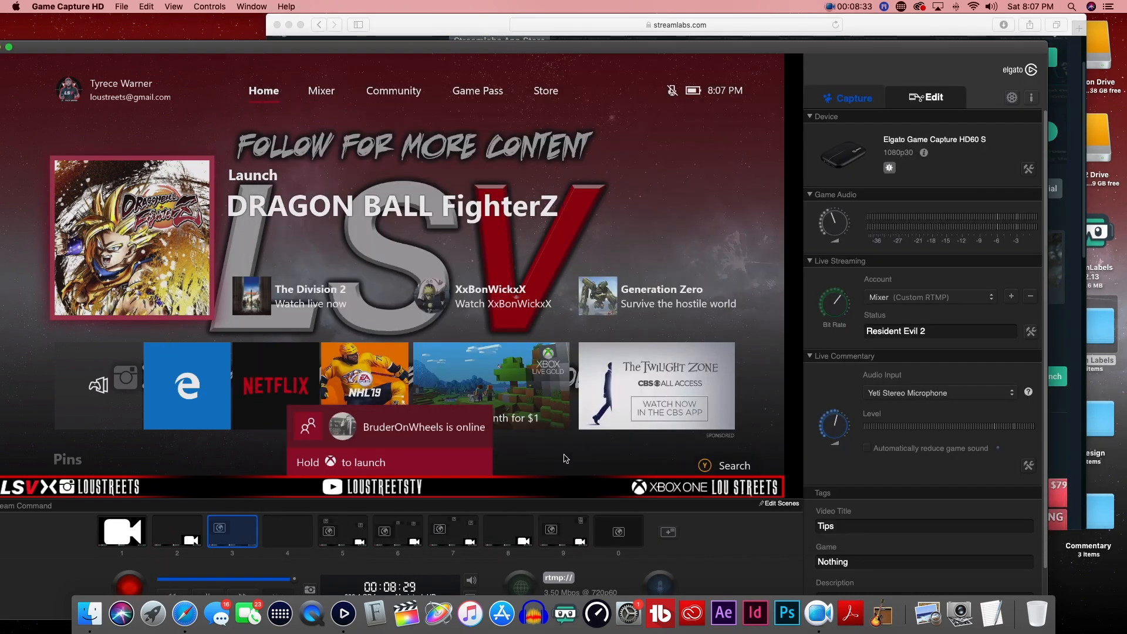
{"action": "left_click", "coordinate": [668, 533]}
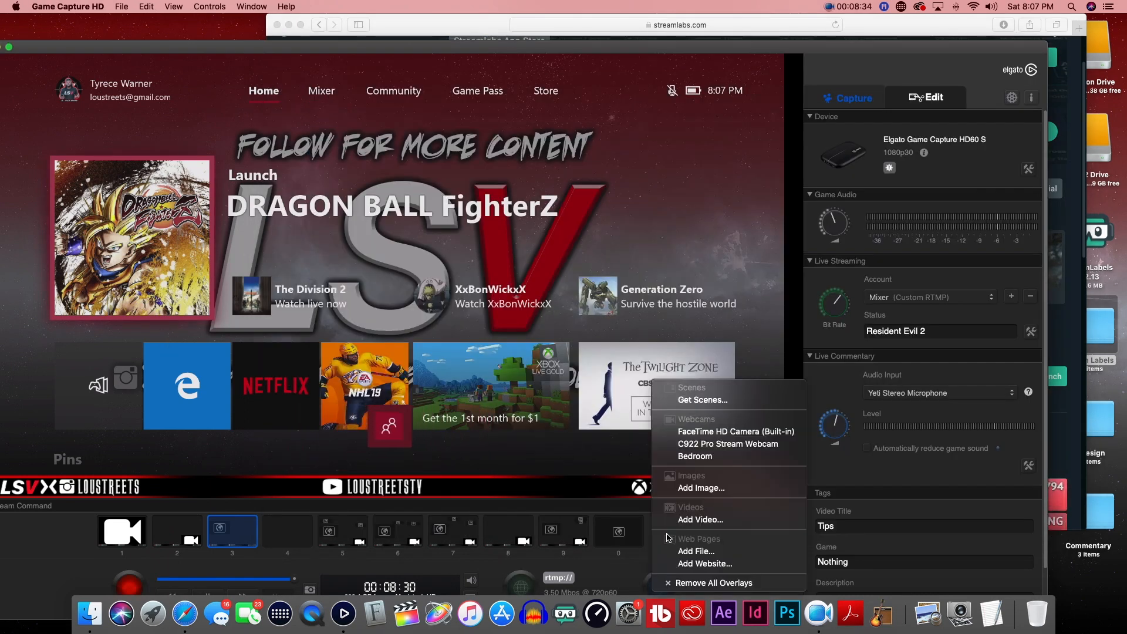
{"action": "left_click", "coordinate": [704, 563]}
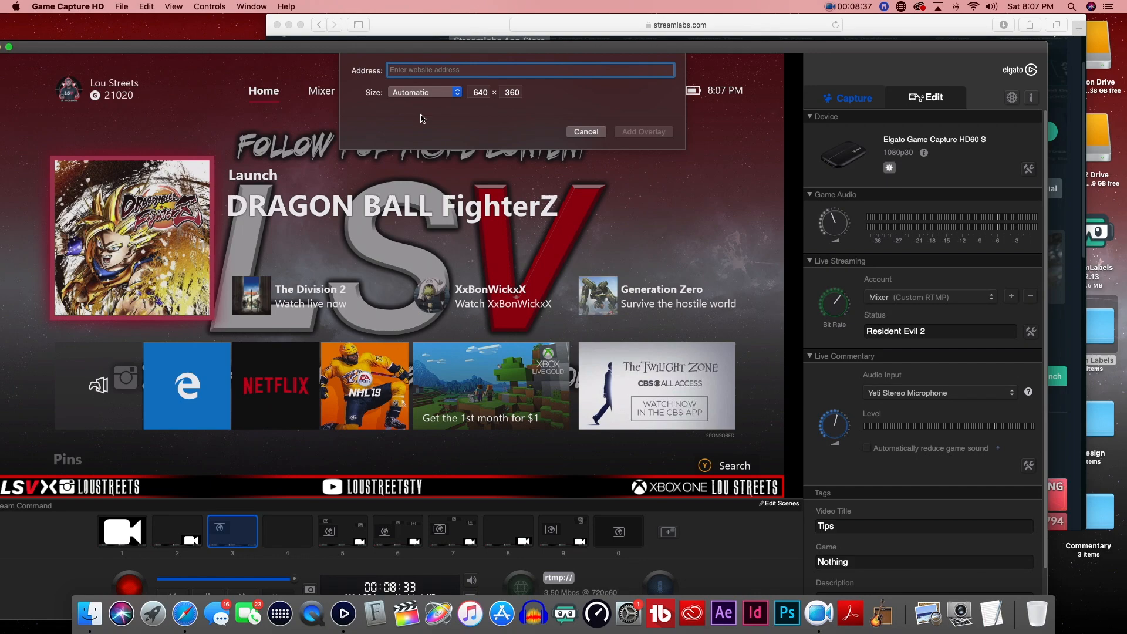
{"action": "right_click", "coordinate": [412, 70]}
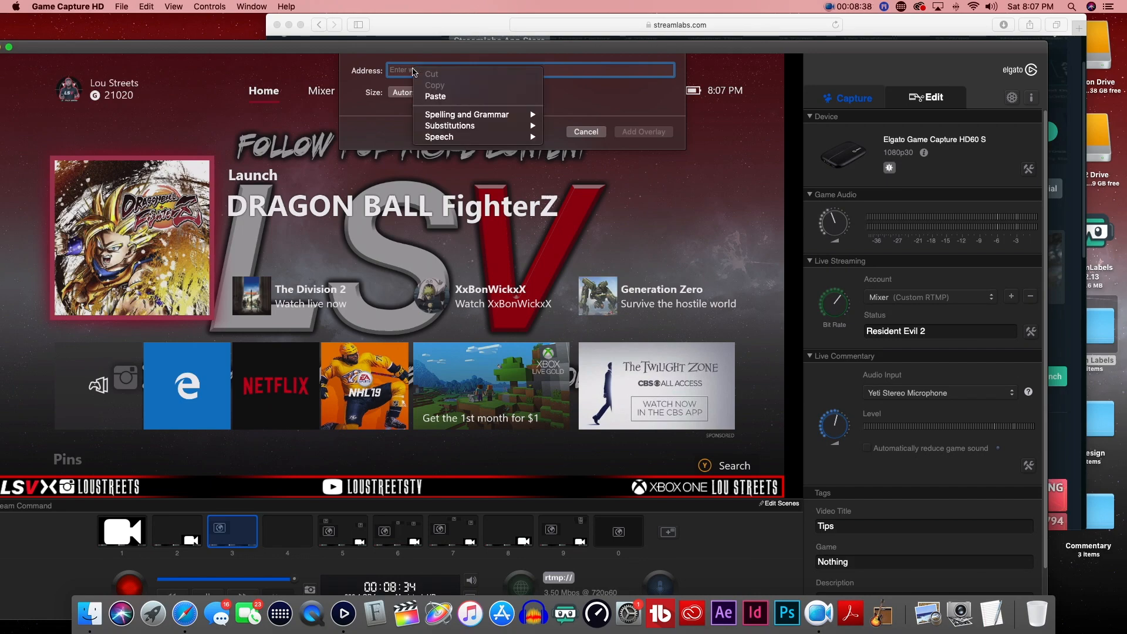
{"action": "left_click", "coordinate": [428, 93]}
{"action": "left_click", "coordinate": [649, 134]}
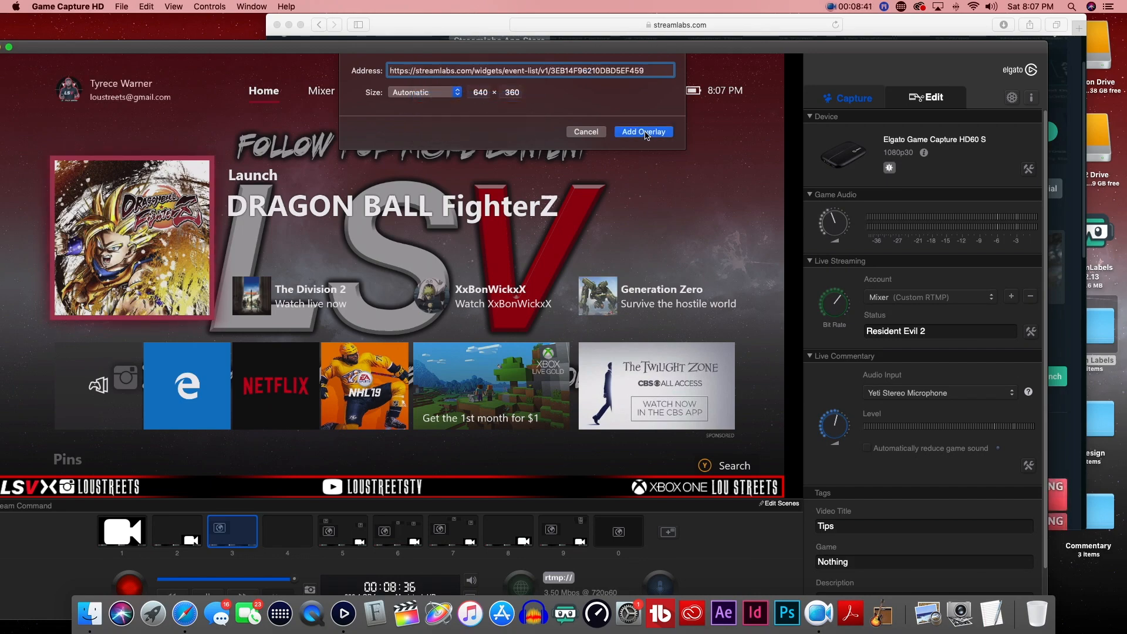
Step: Move the Event List overlay into the upper-right corner of the scene and finish editing the scene
{"action": "left_click_drag", "start_coordinate": [459, 207], "coordinate": [476, 169]}
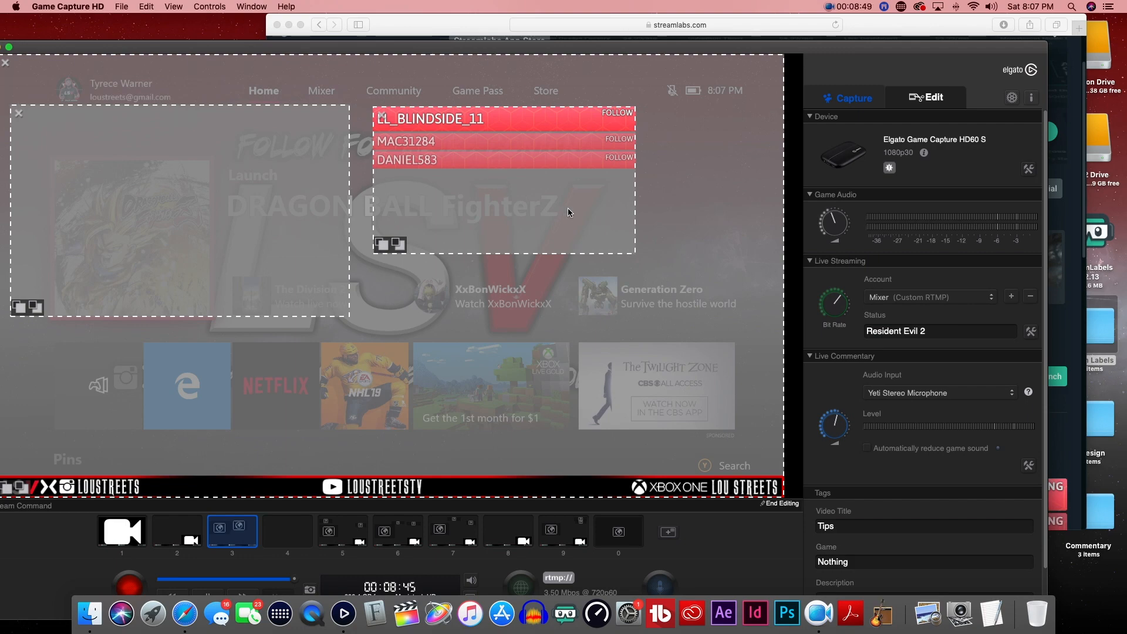
{"action": "left_click", "coordinate": [1067, 331]}
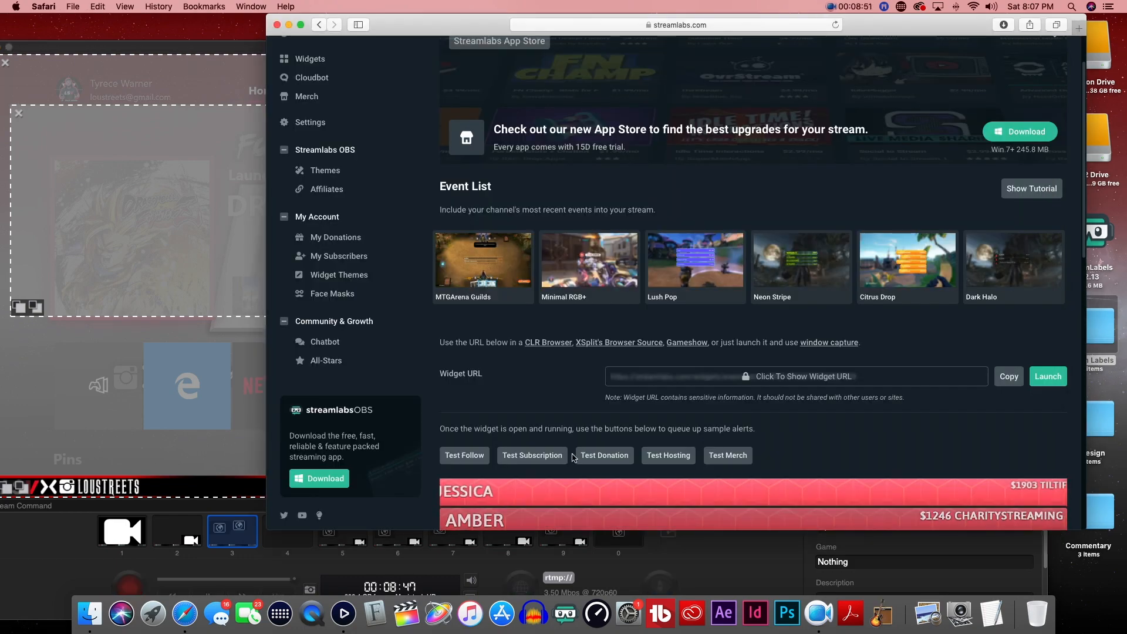
{"action": "left_click", "coordinate": [203, 395]}
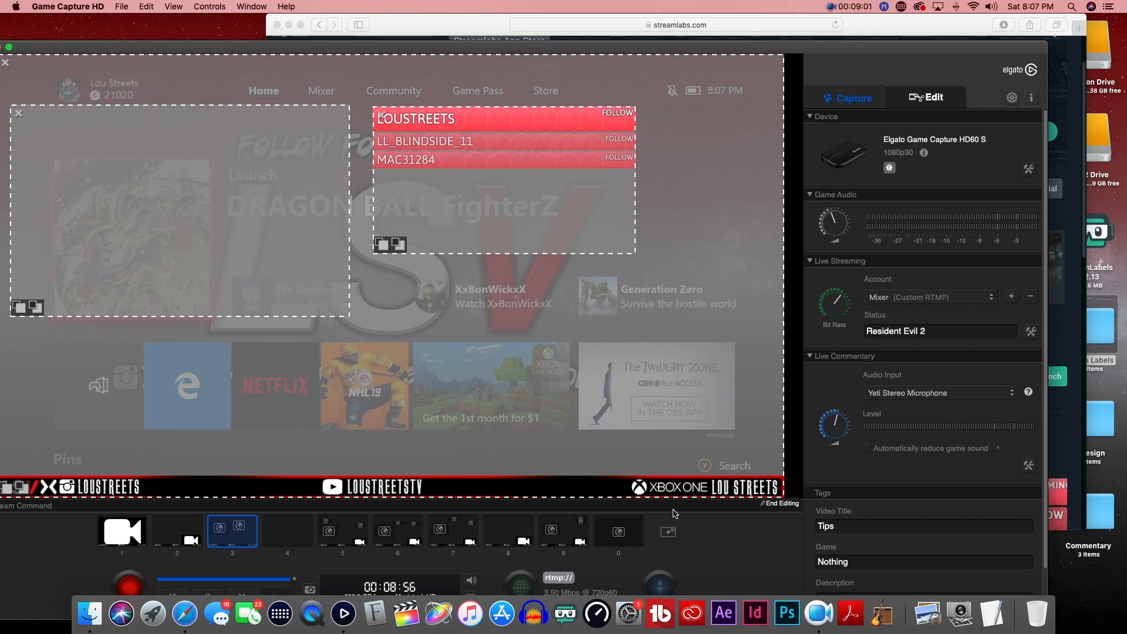
{"action": "left_click", "coordinate": [781, 504]}
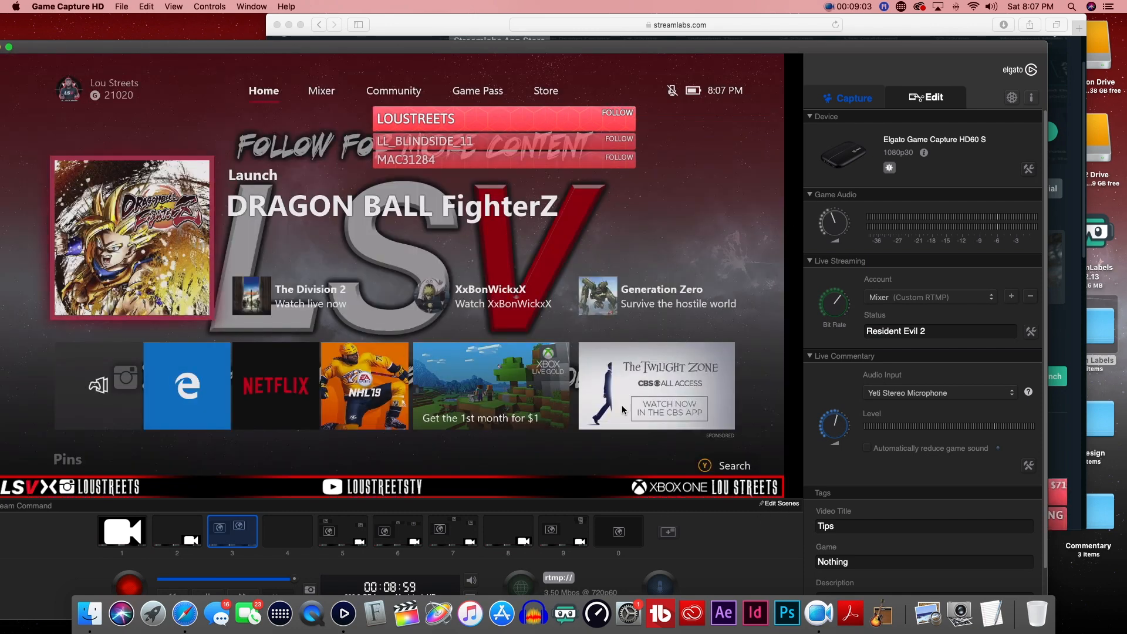
{"action": "left_click", "coordinate": [780, 503]}
{"action": "left_click_drag", "start_coordinate": [486, 141], "coordinate": [662, 74]}
{"action": "left_click", "coordinate": [778, 503]}
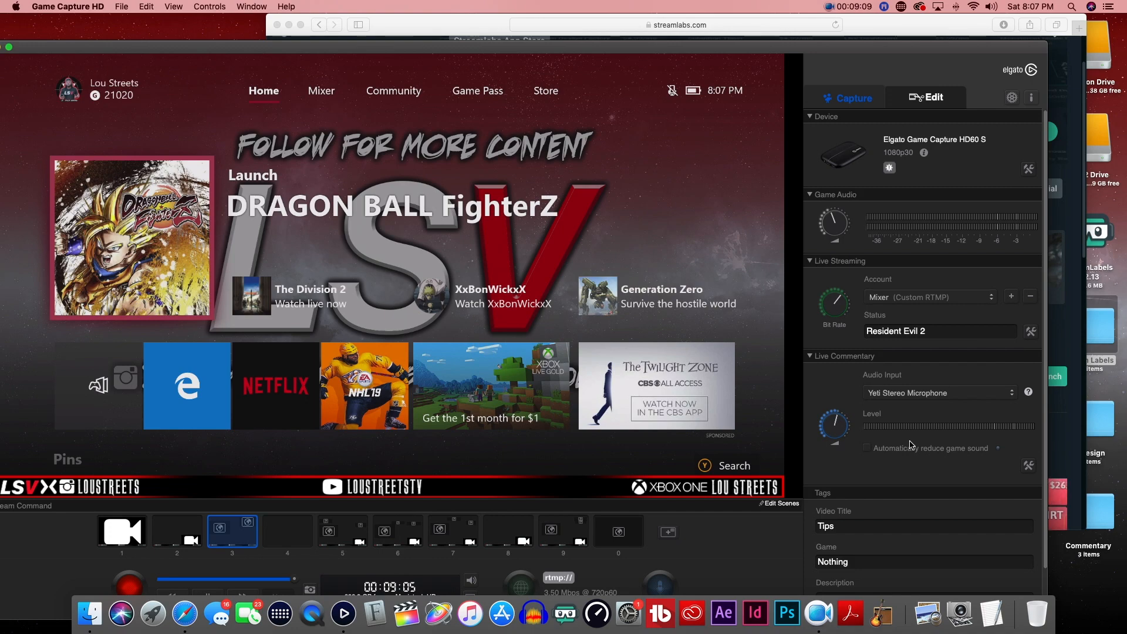
Step: Return to Streamlabs in Safari and open the Follower Goal widget from the Widget Gallery
{"action": "left_click", "coordinate": [1067, 346]}
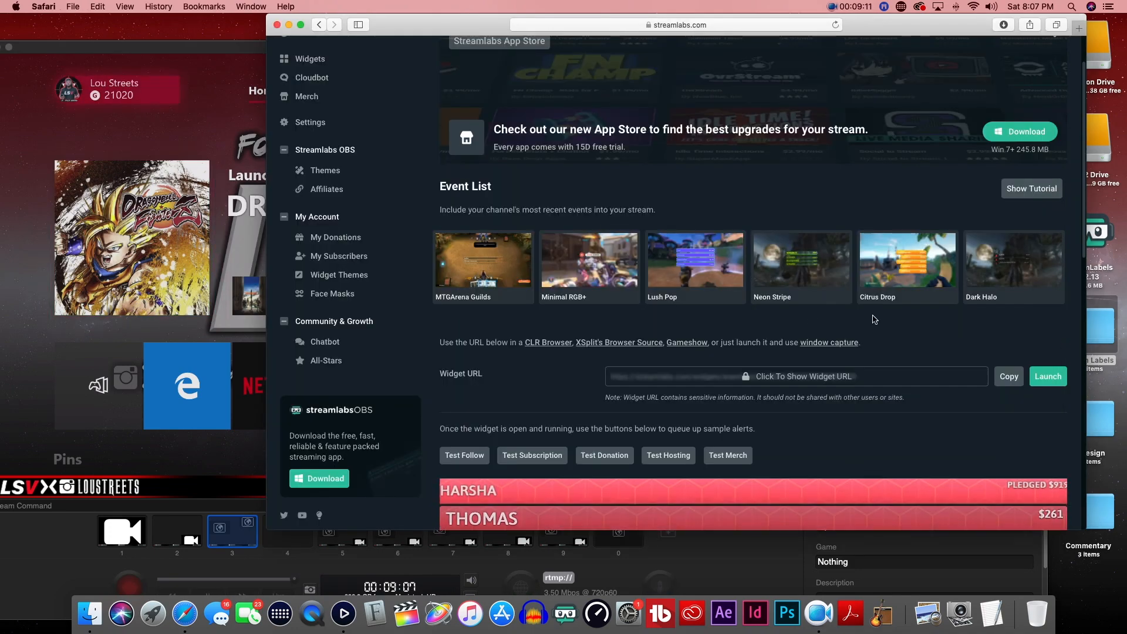
{"action": "scroll", "coordinate": [293, 106], "scroll_direction": "up", "scroll_amount": 3}
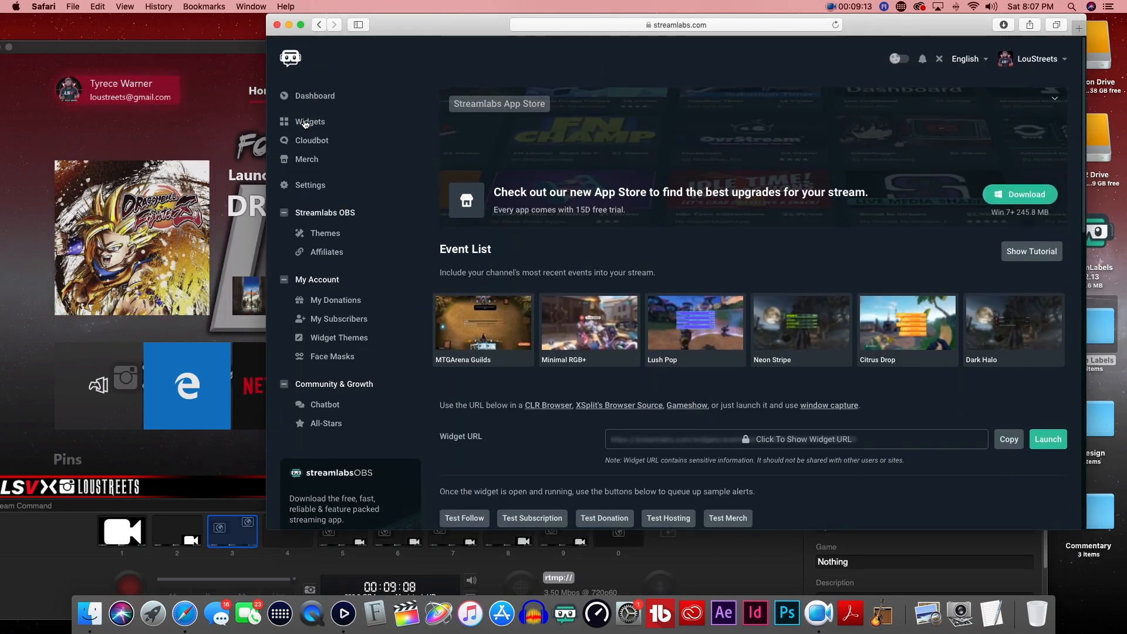
{"action": "left_click", "coordinate": [304, 123]}
{"action": "scroll", "coordinate": [732, 302], "scroll_direction": "down", "scroll_amount": 4}
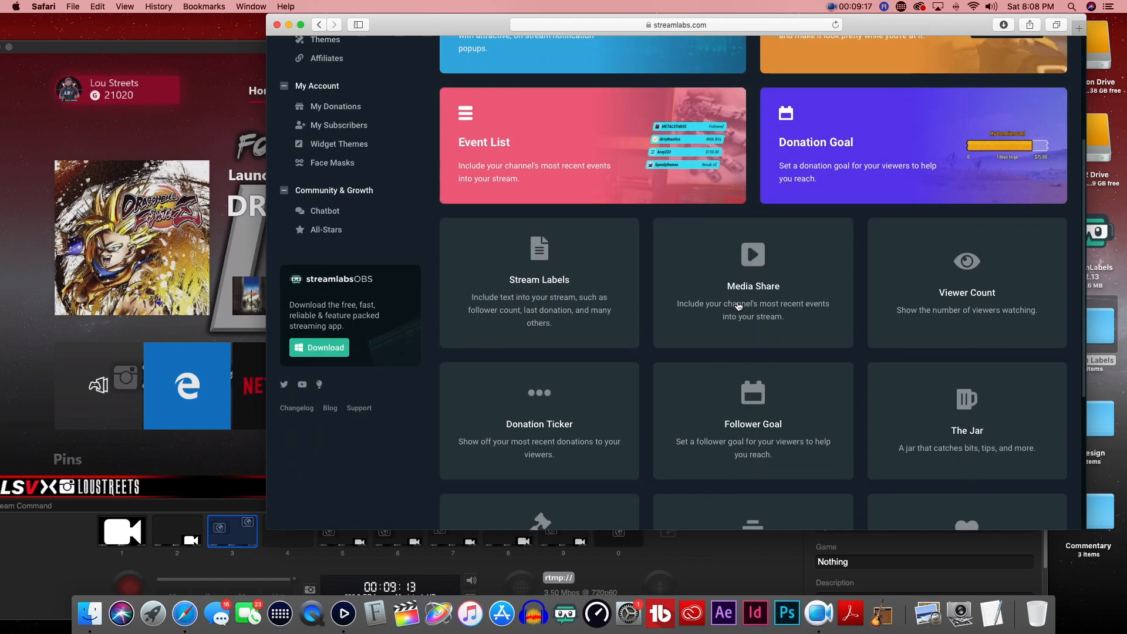
{"action": "scroll", "coordinate": [738, 305], "scroll_direction": "down", "scroll_amount": 2}
{"action": "left_click", "coordinate": [757, 302]}
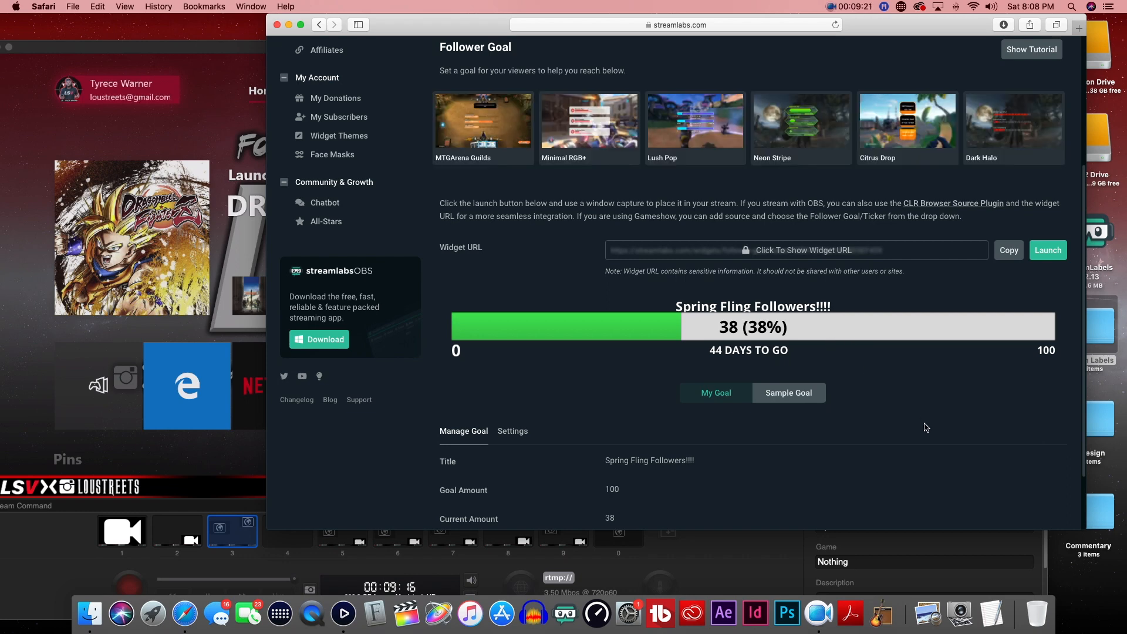
Step: In the Follower Goal's display settings, change the bar color to red, #FF0000
{"action": "scroll", "coordinate": [888, 413], "scroll_direction": "down", "scroll_amount": 2}
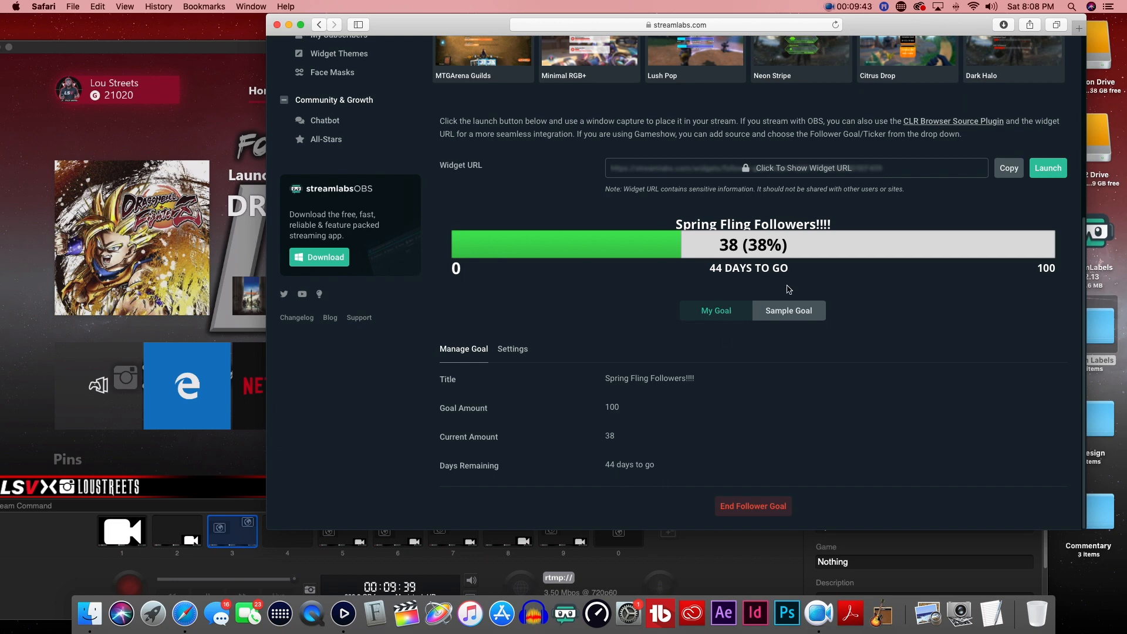
{"action": "left_click", "coordinate": [519, 355]}
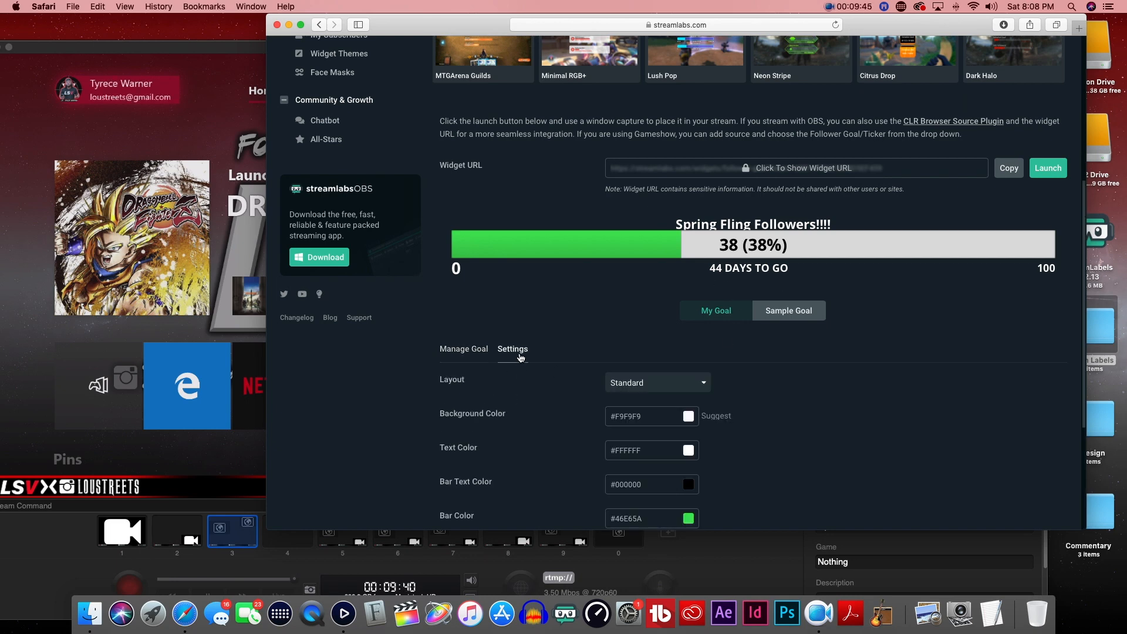
{"action": "scroll", "coordinate": [763, 422], "scroll_direction": "down", "scroll_amount": 5}
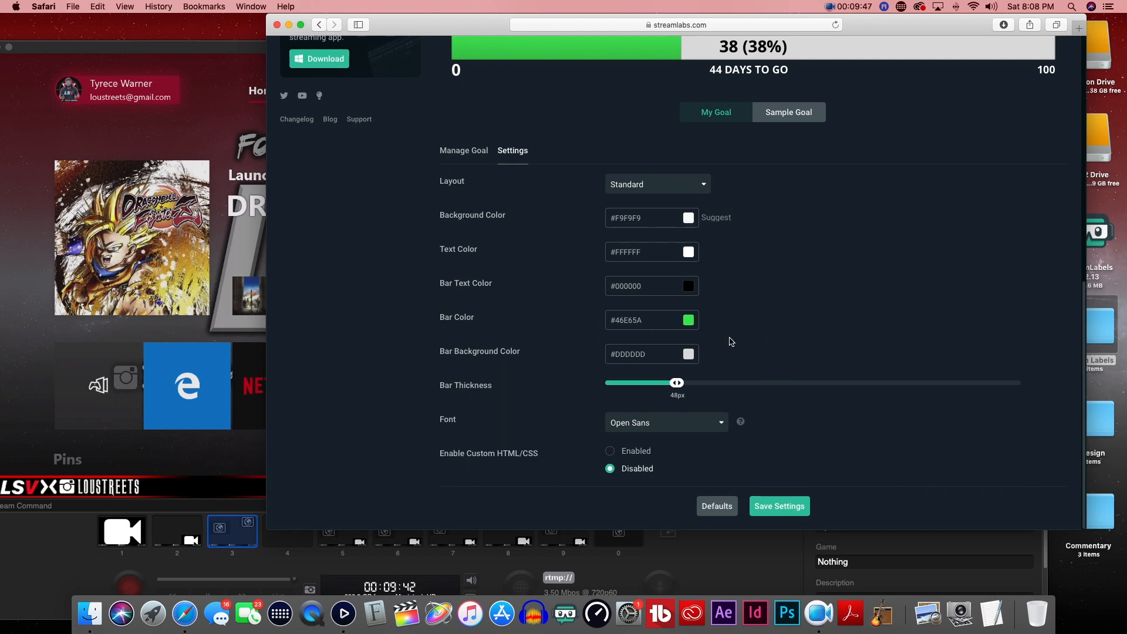
{"action": "left_click", "coordinate": [649, 321]}
{"action": "left_click_drag", "start_coordinate": [700, 359], "coordinate": [737, 323]}
{"action": "left_click", "coordinate": [738, 326]}
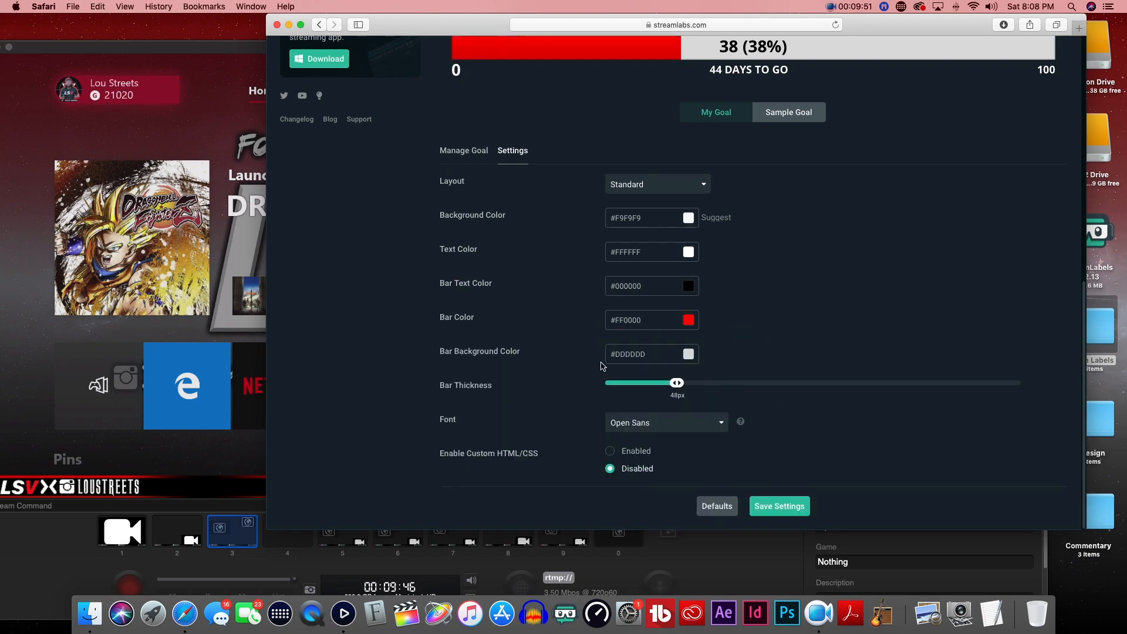
Step: Copy the Follower Goal's widget URL
{"action": "scroll", "coordinate": [752, 343], "scroll_direction": "up", "scroll_amount": 10}
{"action": "scroll", "coordinate": [833, 340], "scroll_direction": "down", "scroll_amount": 3}
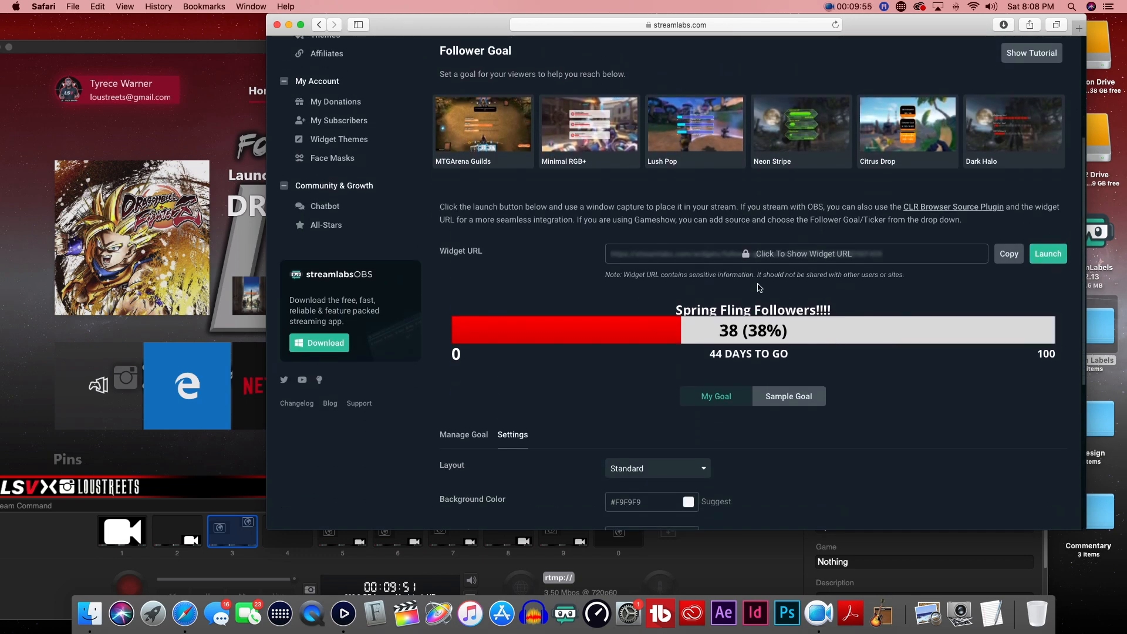
{"action": "left_click", "coordinate": [1006, 256]}
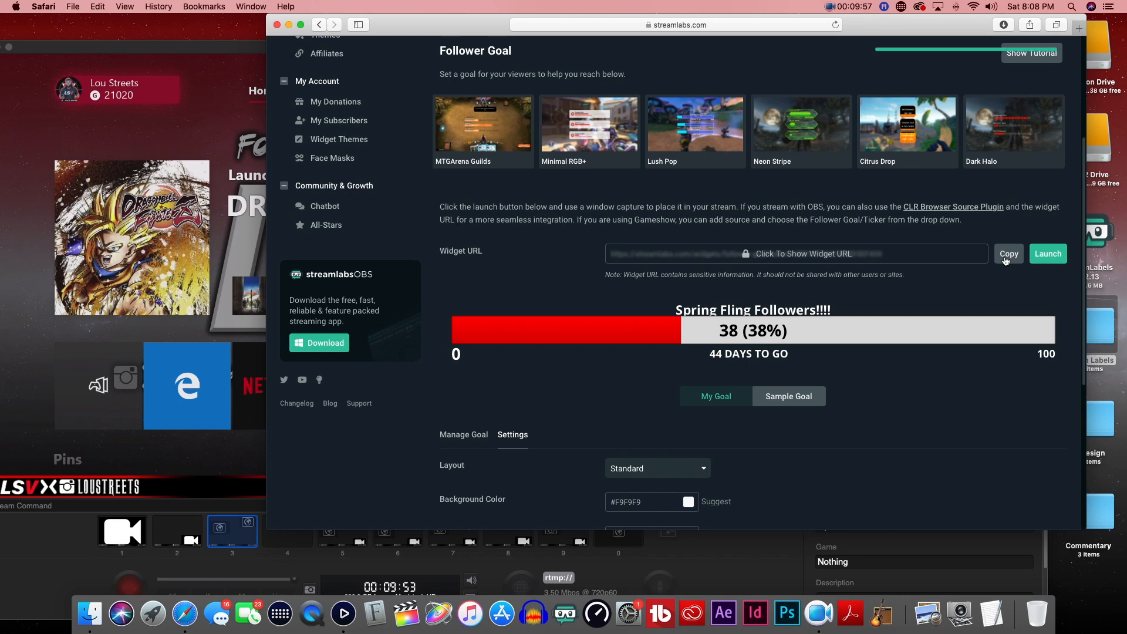
Step: Switch to Game Capture HD and add a website overlay with automatic size, pasting the private Follower Goal widget URL as its address
{"action": "left_click", "coordinate": [222, 411]}
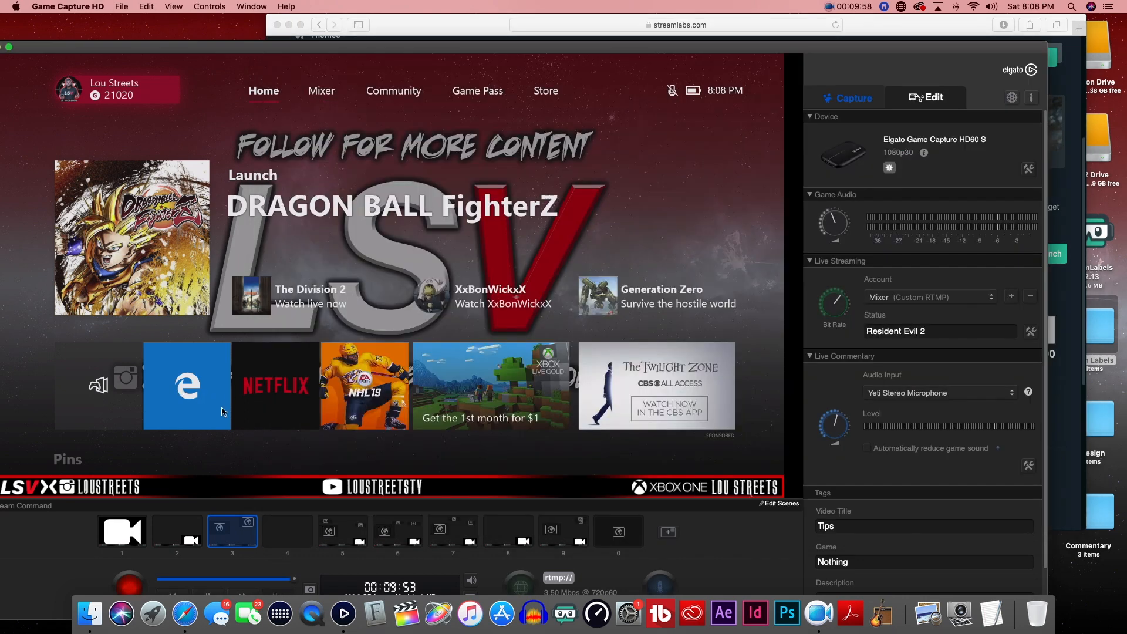
{"action": "left_click", "coordinate": [667, 534]}
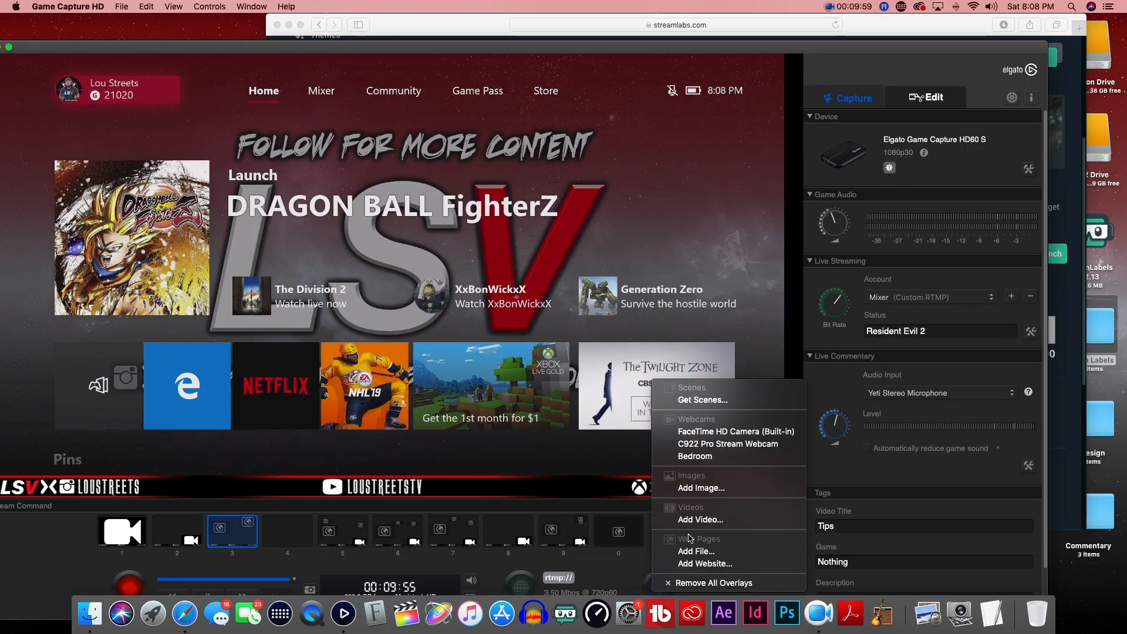
{"action": "left_click", "coordinate": [712, 564]}
{"action": "right_click", "coordinate": [490, 71]}
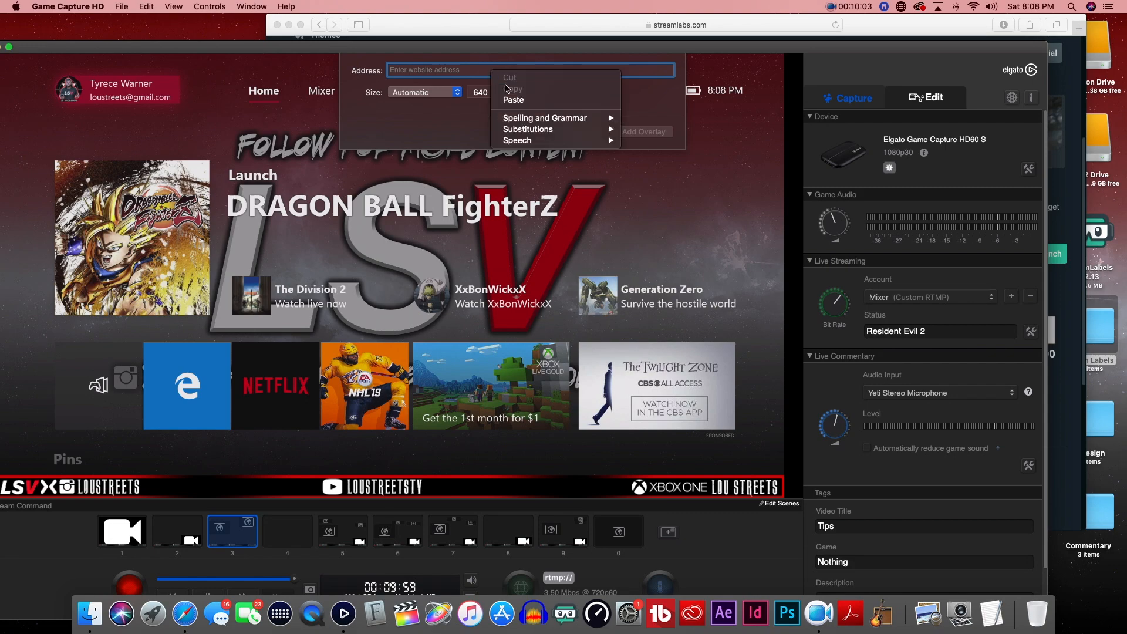
{"action": "left_click", "coordinate": [511, 90]}
{"action": "left_click", "coordinate": [643, 132]}
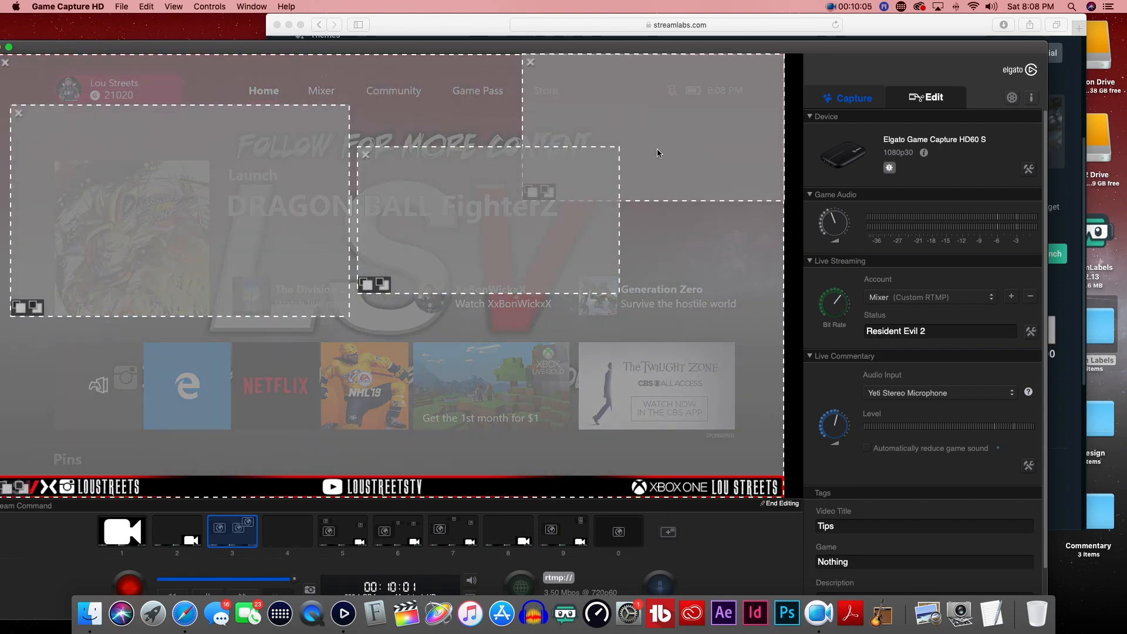
Step: Place the Follower Goal overlay at the scene's right edge below the Event List overlay, finish editing, and shift the Game Capture HD window slightly left
{"action": "left_click_drag", "start_coordinate": [460, 267], "coordinate": [629, 326]}
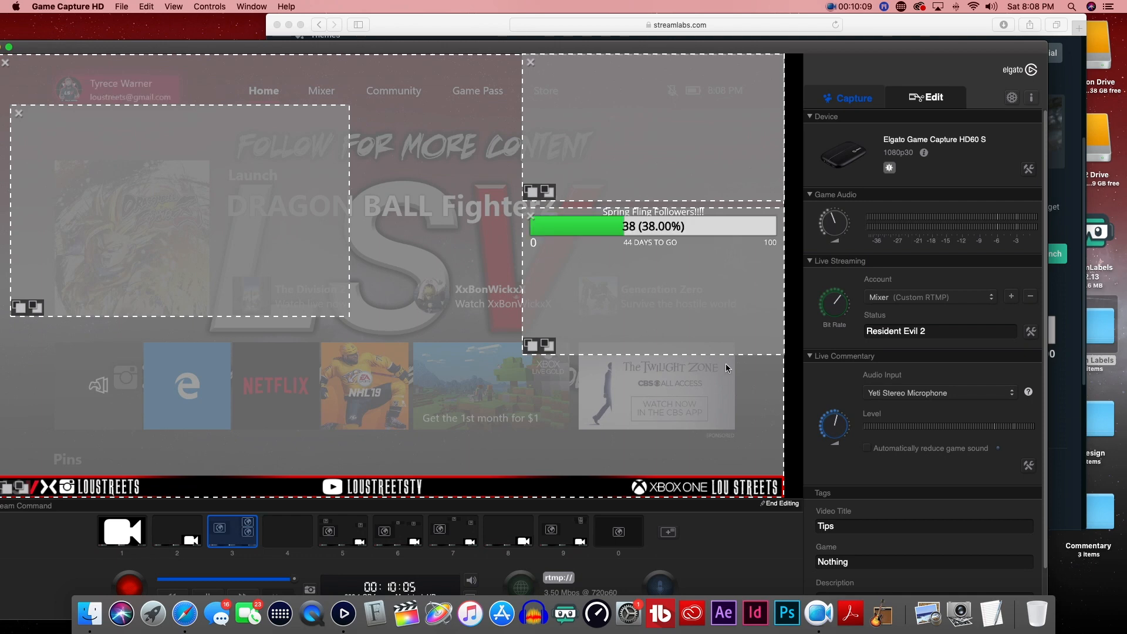
{"action": "left_click", "coordinate": [790, 503]}
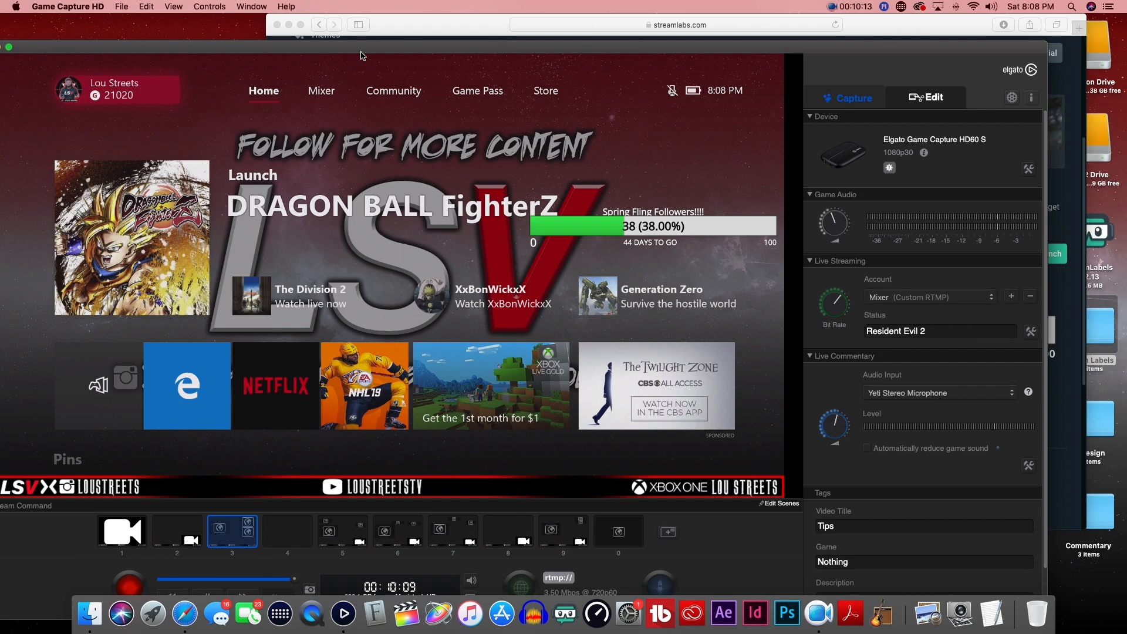
{"action": "left_click_drag", "start_coordinate": [362, 57], "coordinate": [315, 60]}
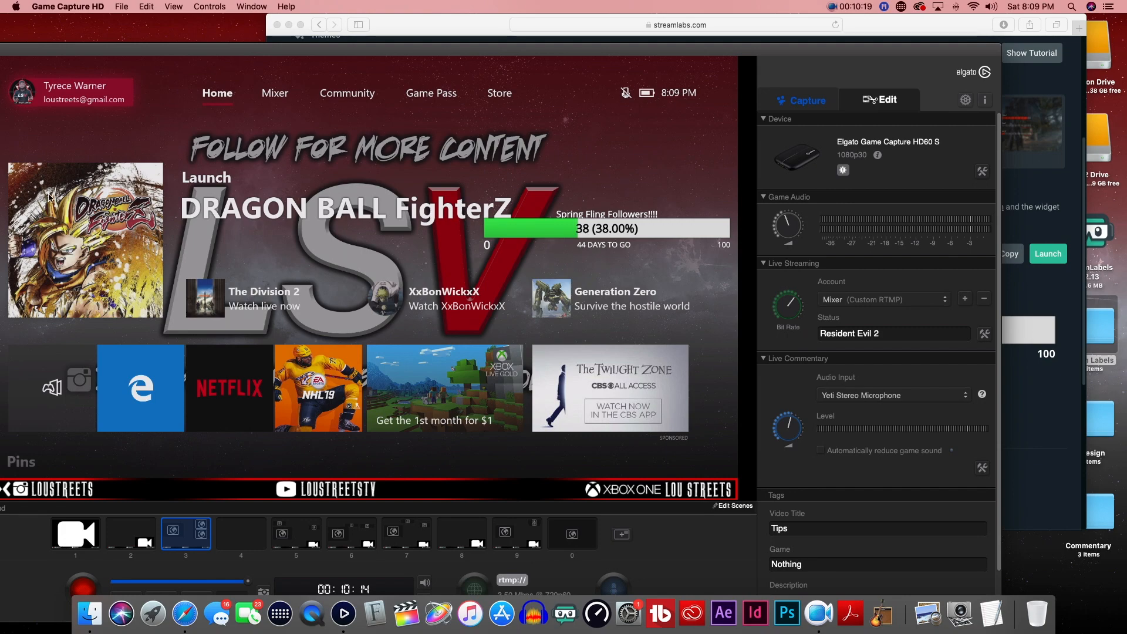
Step: Return to Streamlabs in Safari and open the Alert Box widget from the Widget Gallery
{"action": "left_click", "coordinate": [1044, 290]}
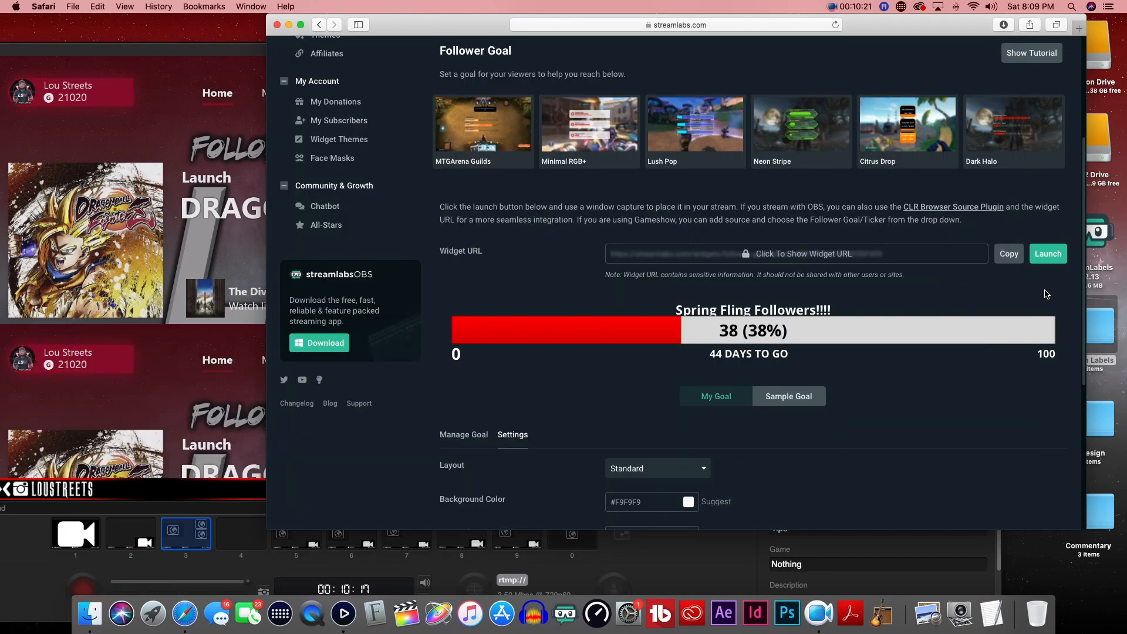
{"action": "scroll", "coordinate": [513, 422], "scroll_direction": "down", "scroll_amount": 5}
{"action": "scroll", "coordinate": [574, 407], "scroll_direction": "up", "scroll_amount": 7}
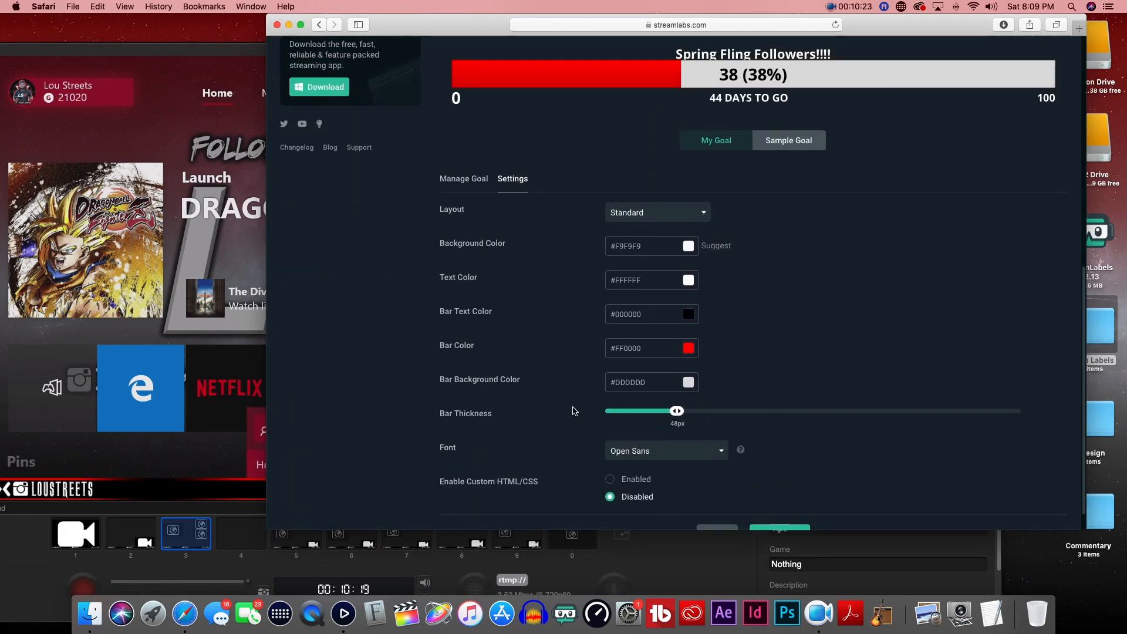
{"action": "scroll", "coordinate": [543, 369], "scroll_direction": "up", "scroll_amount": 3}
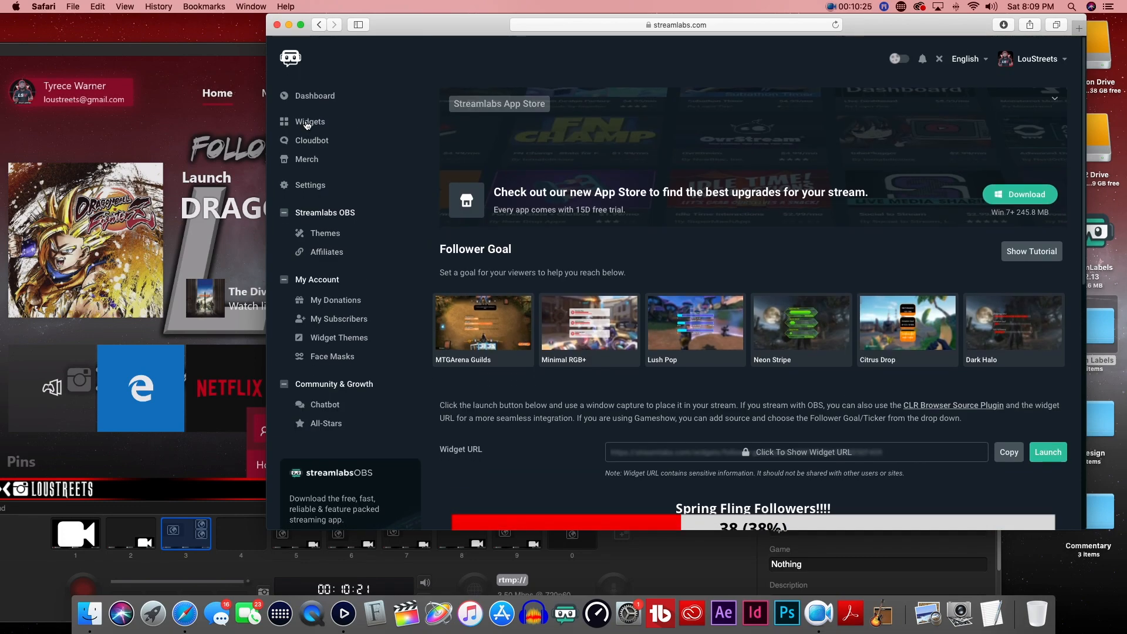
{"action": "left_click", "coordinate": [307, 124]}
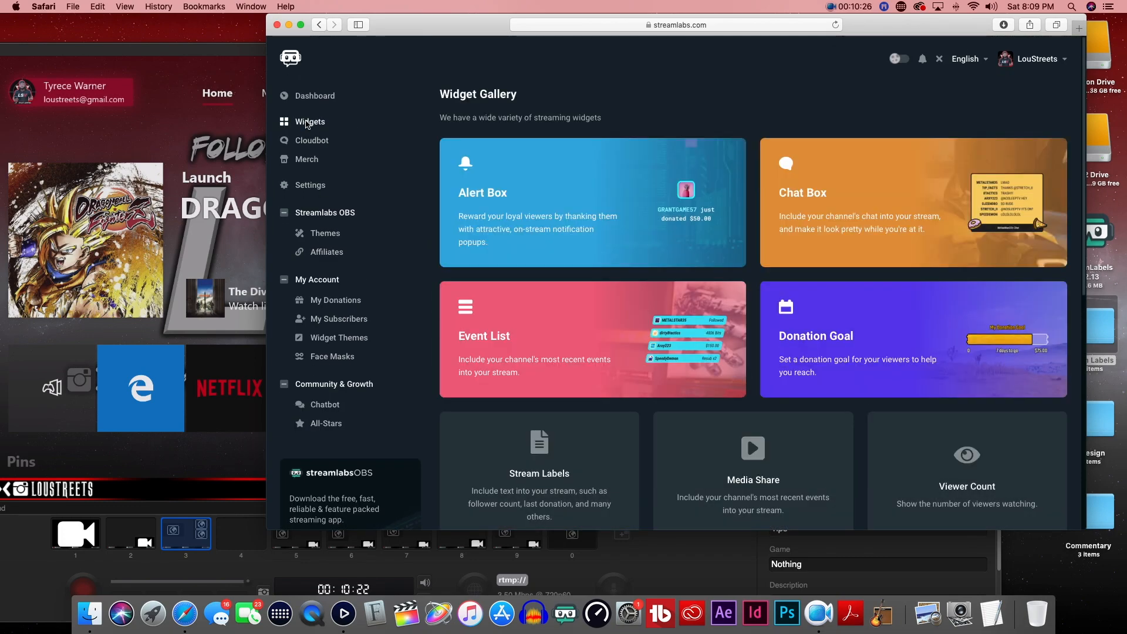
{"action": "left_click", "coordinate": [654, 230]}
{"action": "scroll", "coordinate": [598, 349], "scroll_direction": "down", "scroll_amount": 3}
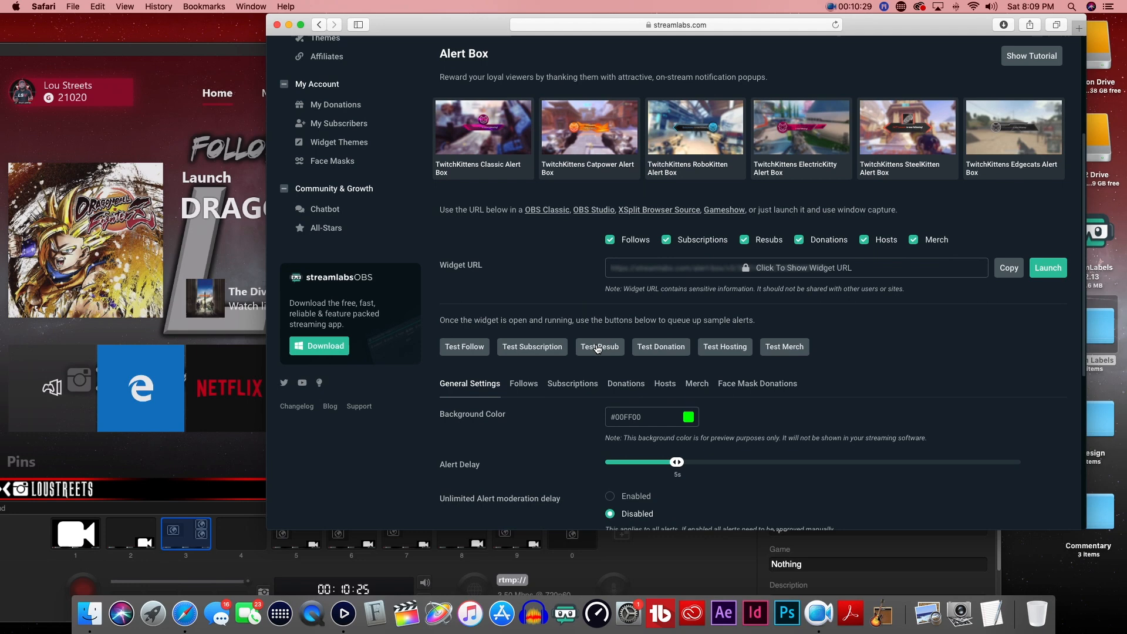
Step: Move the browser window aside to uncover more of the stream scene and send a test follow alert
{"action": "left_click_drag", "start_coordinate": [442, 25], "coordinate": [564, 38]}
{"action": "left_click", "coordinate": [587, 348]}
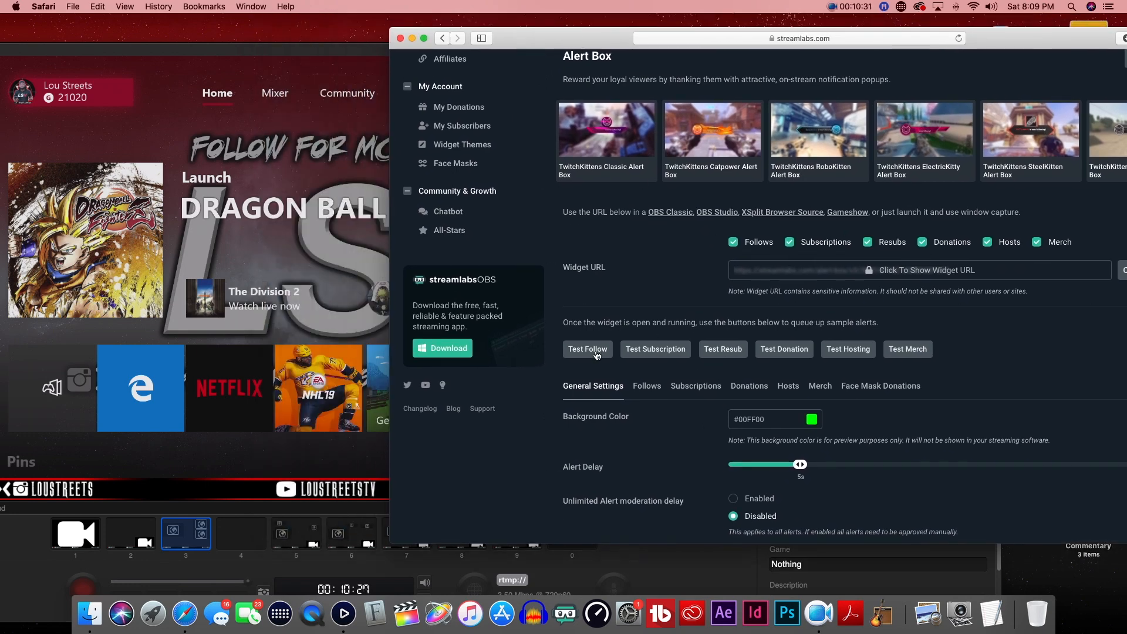
Step: Check the test follow alert in Game Capture HD and reopen the Streamlabs Widget Gallery in Safari, with the browser window fully in view
{"action": "left_click", "coordinate": [460, 332]}
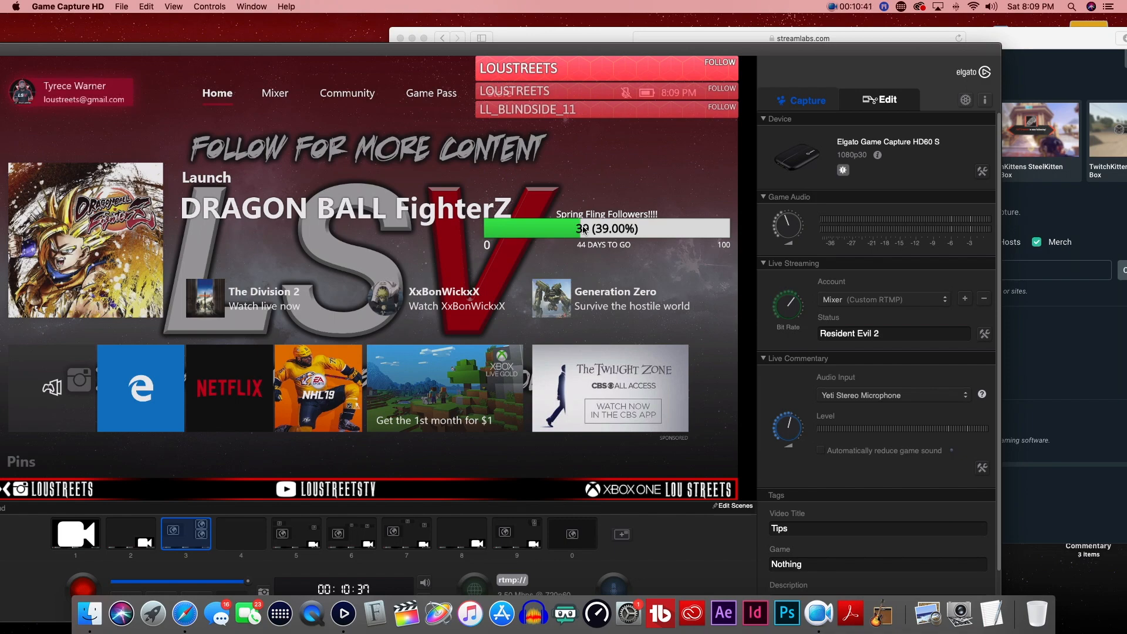
{"action": "left_click", "coordinate": [1048, 331]}
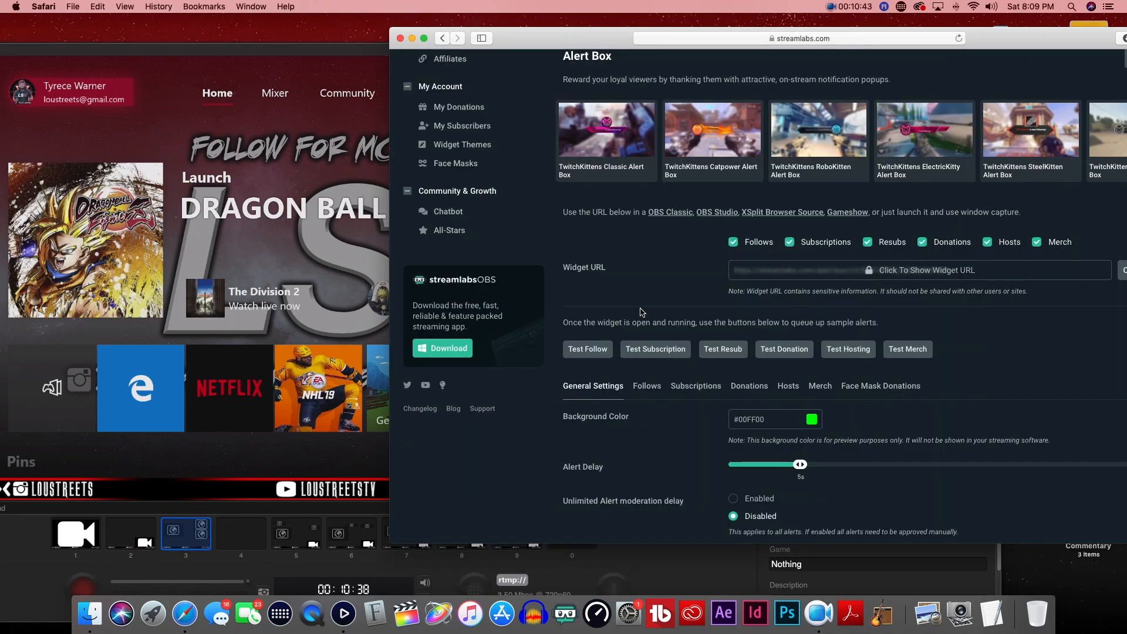
{"action": "scroll", "coordinate": [641, 316], "scroll_direction": "up", "scroll_amount": 5}
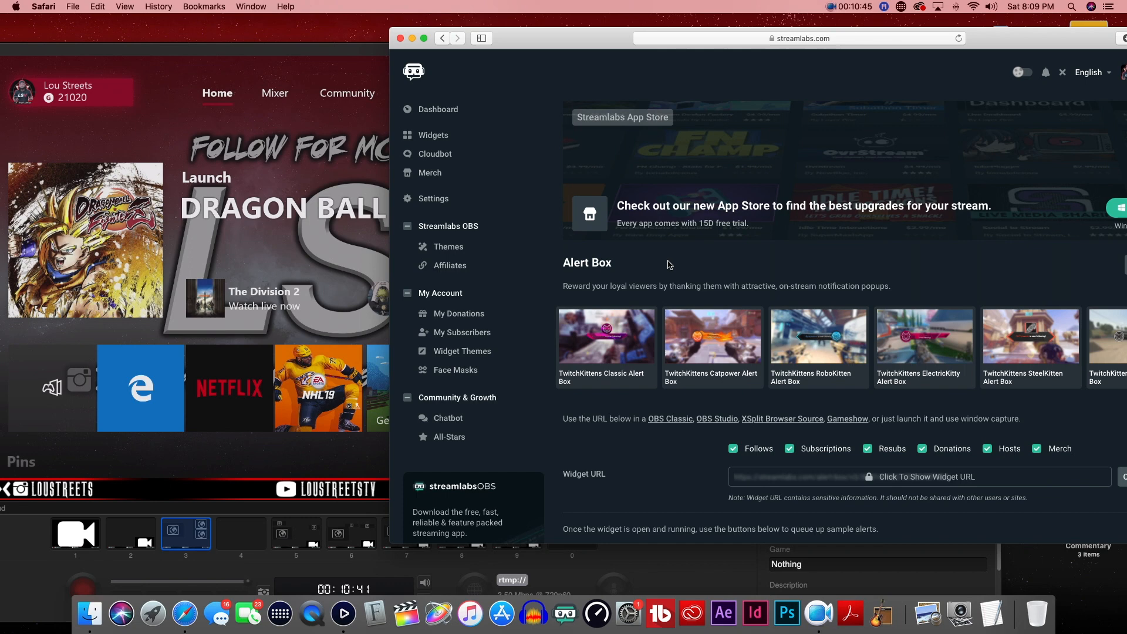
{"action": "left_click", "coordinate": [434, 136]}
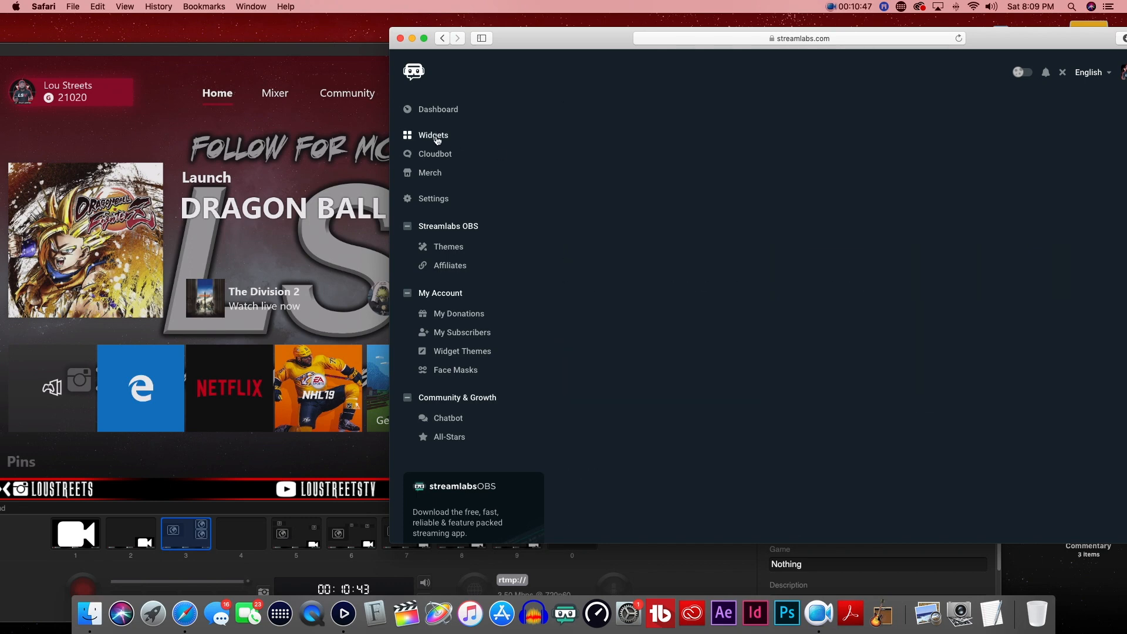
{"action": "double_click", "coordinate": [540, 49]}
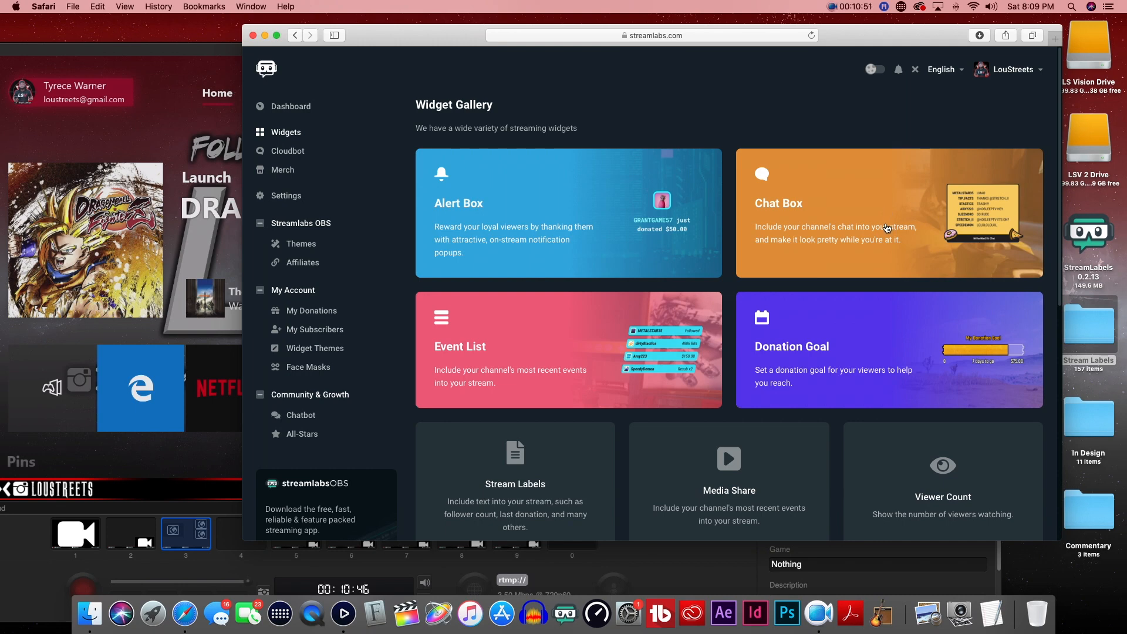
Step: Open the Viewer Count widget, enable Twitch and Youtube viewers alongside Mixer viewers, and copy its private widget URL
{"action": "scroll", "coordinate": [915, 282], "scroll_direction": "down", "scroll_amount": 2}
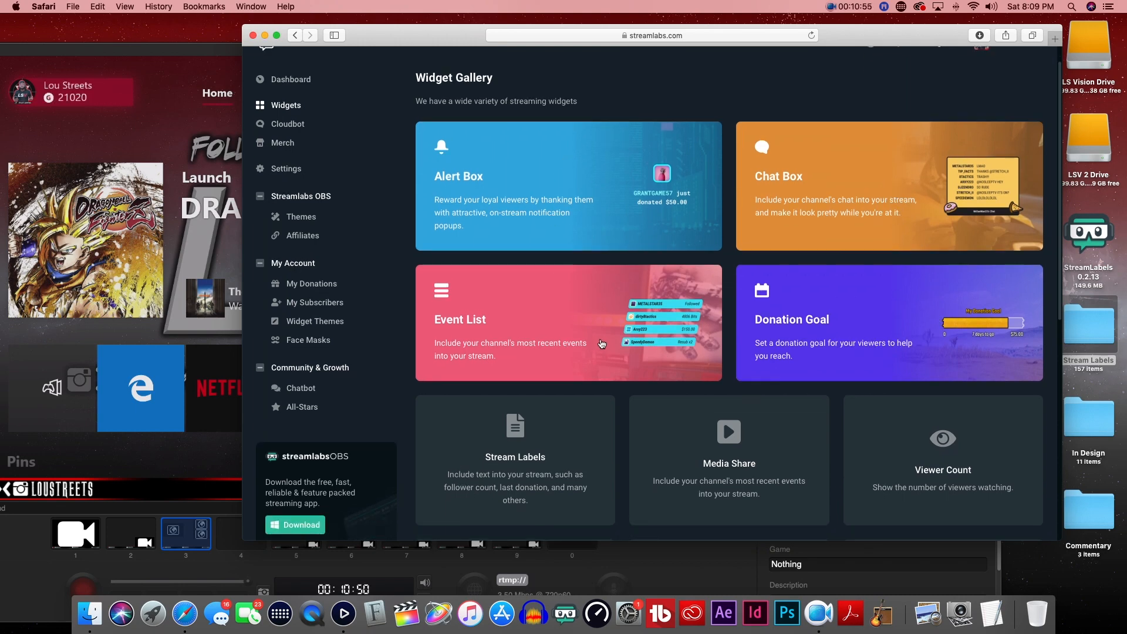
{"action": "scroll", "coordinate": [601, 345], "scroll_direction": "down", "scroll_amount": 10}
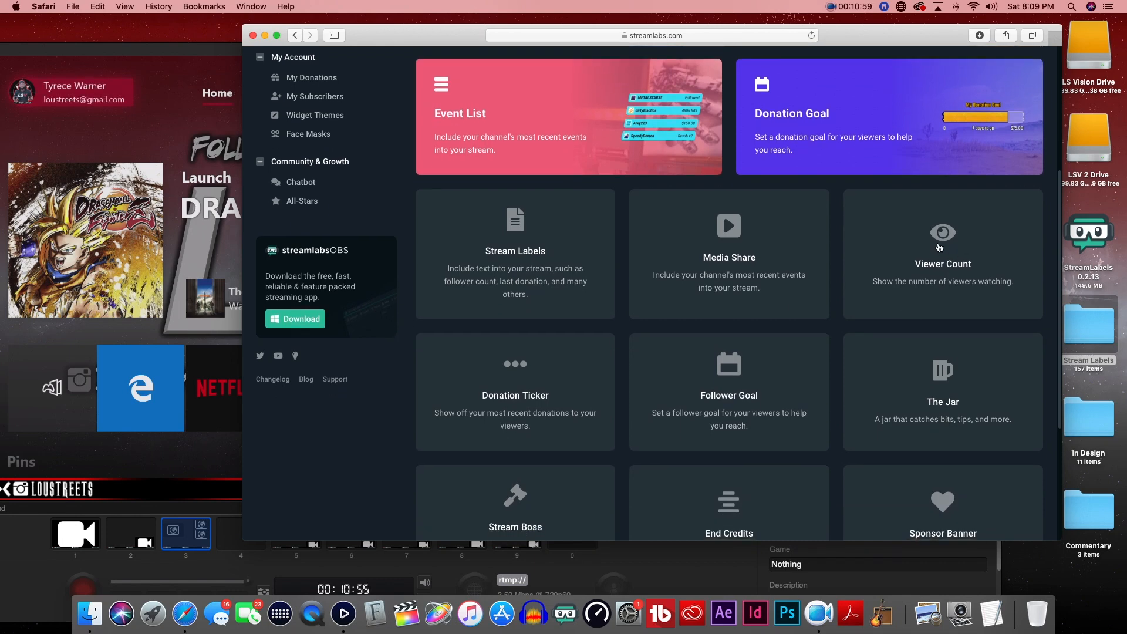
{"action": "left_click", "coordinate": [939, 247]}
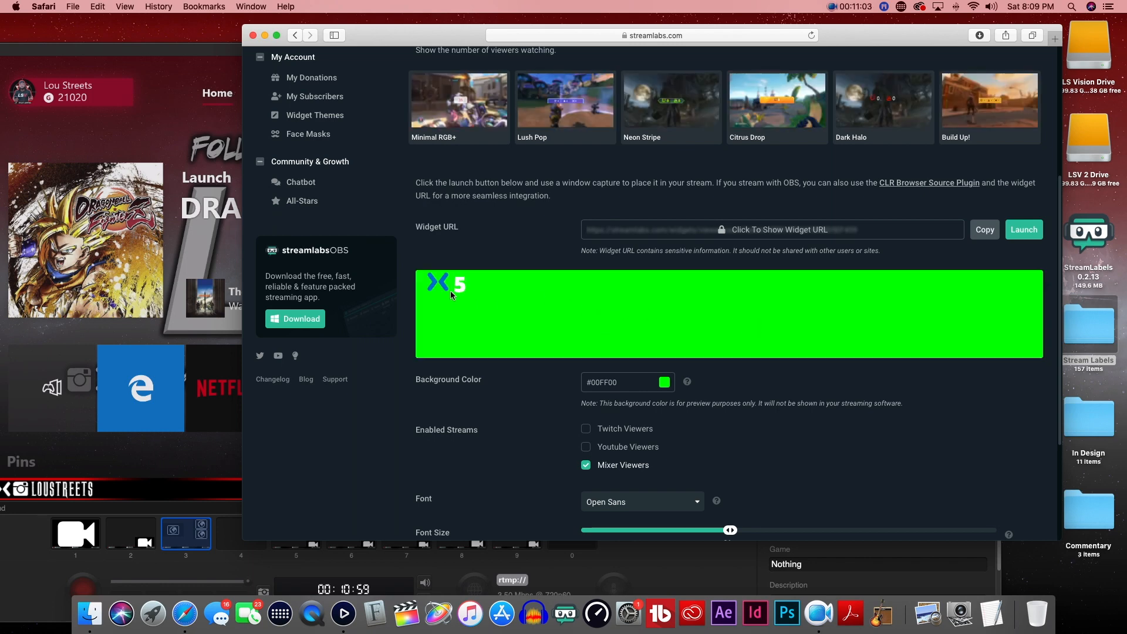
{"action": "left_click", "coordinate": [589, 452]}
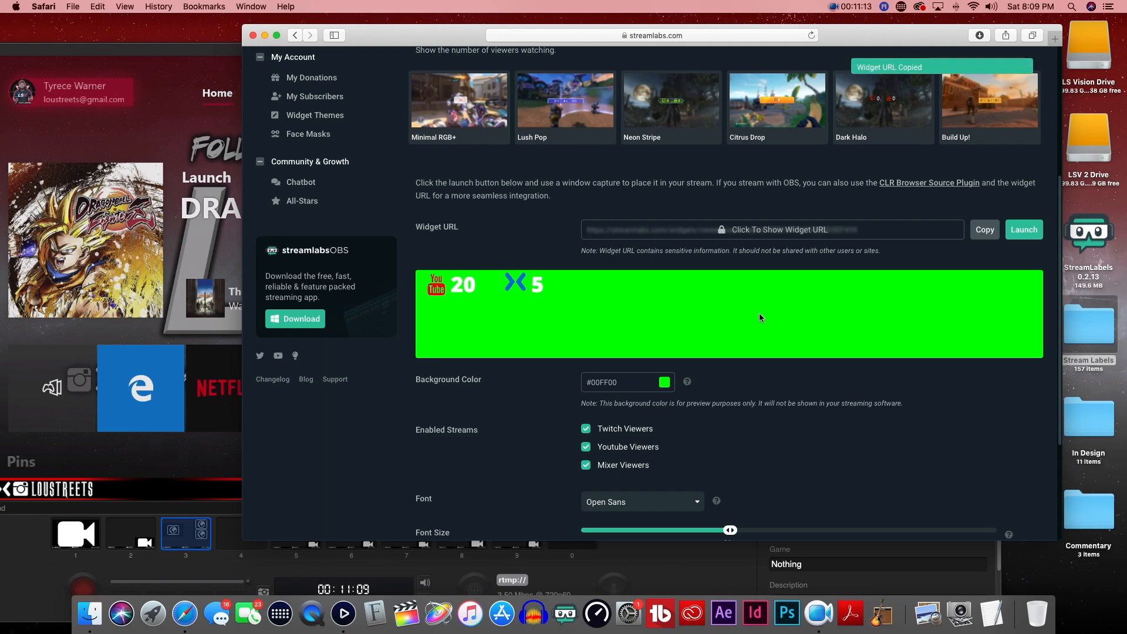
Step: Switch to Game Capture HD and add a website overlay, pasting the private Viewer Count widget URL as its address
{"action": "left_click", "coordinate": [202, 407]}
{"action": "left_click", "coordinate": [624, 536]}
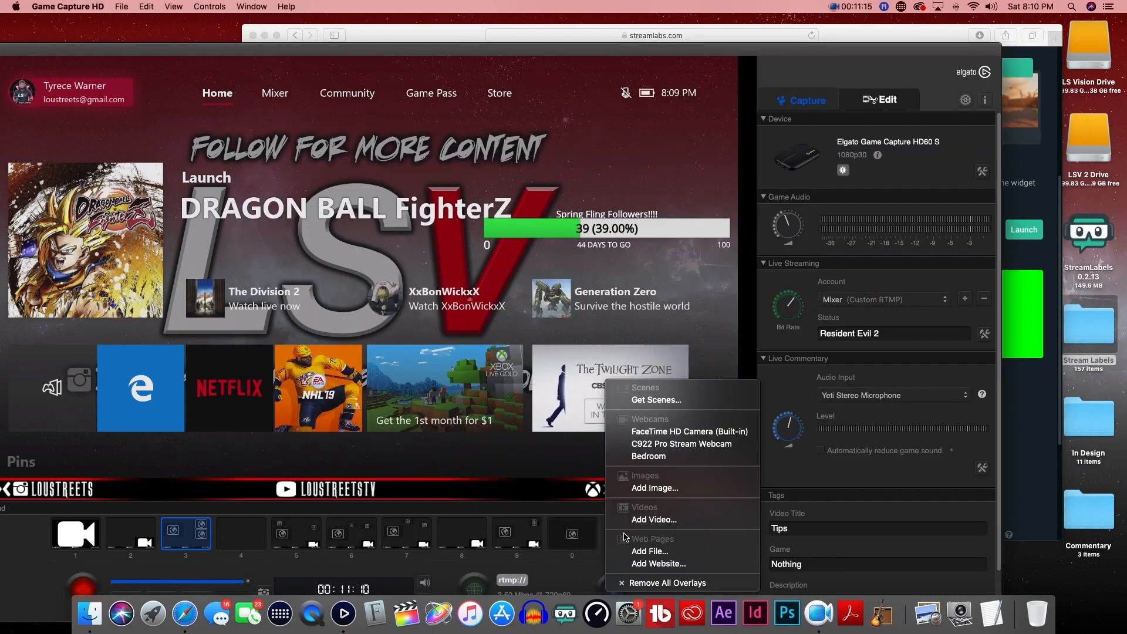
{"action": "left_click", "coordinate": [658, 564]}
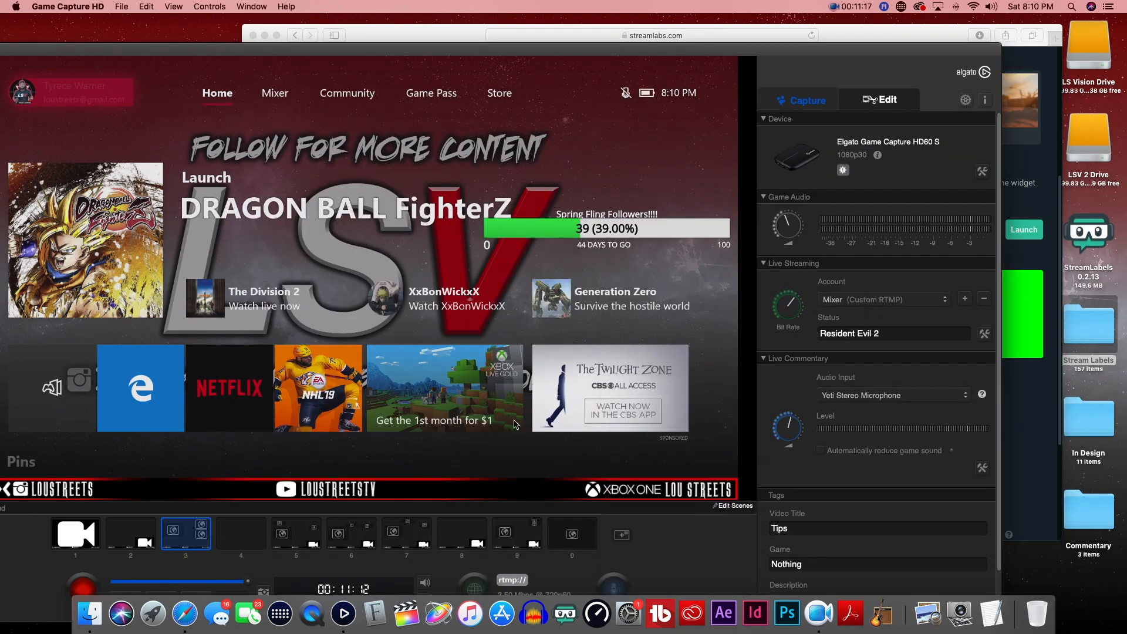
{"action": "right_click", "coordinate": [363, 69]}
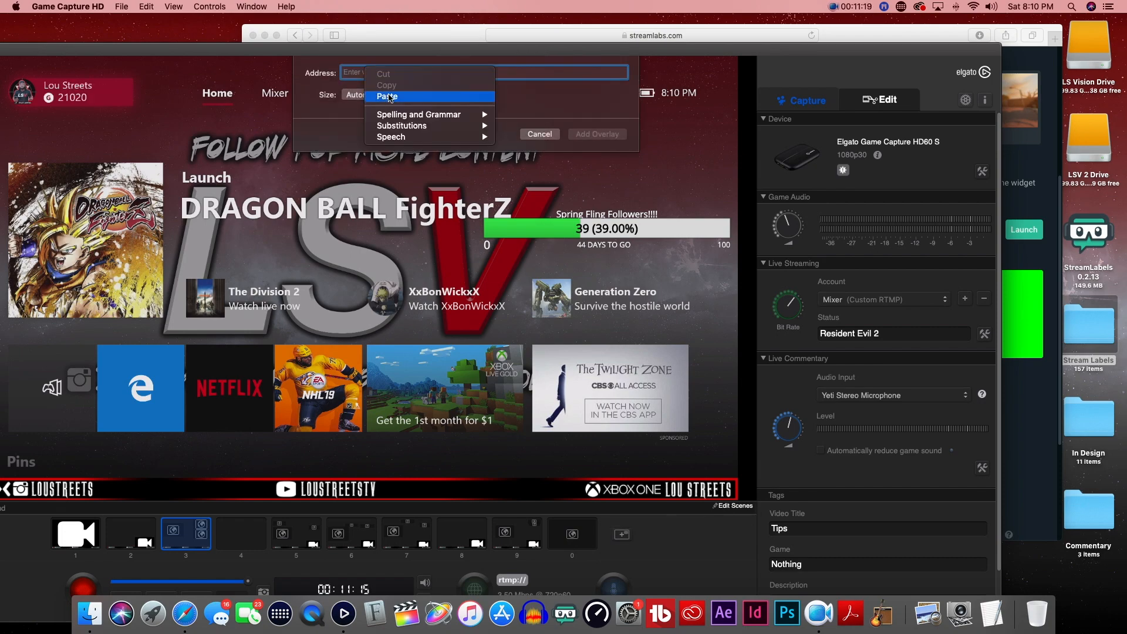
{"action": "left_click", "coordinate": [383, 90]}
{"action": "left_click", "coordinate": [589, 136]}
Step: Shrink the Viewer Count overlay, place it in the scene's lower-right area, and finish editing
{"action": "left_click_drag", "start_coordinate": [445, 231], "coordinate": [271, 463]}
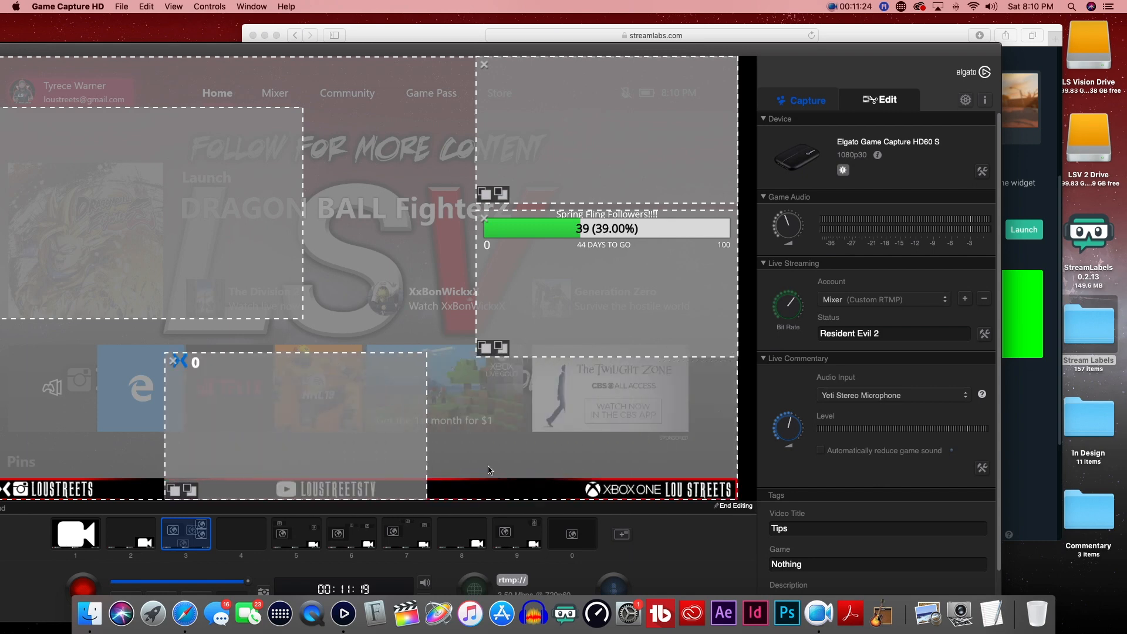
{"action": "left_click", "coordinate": [734, 507]}
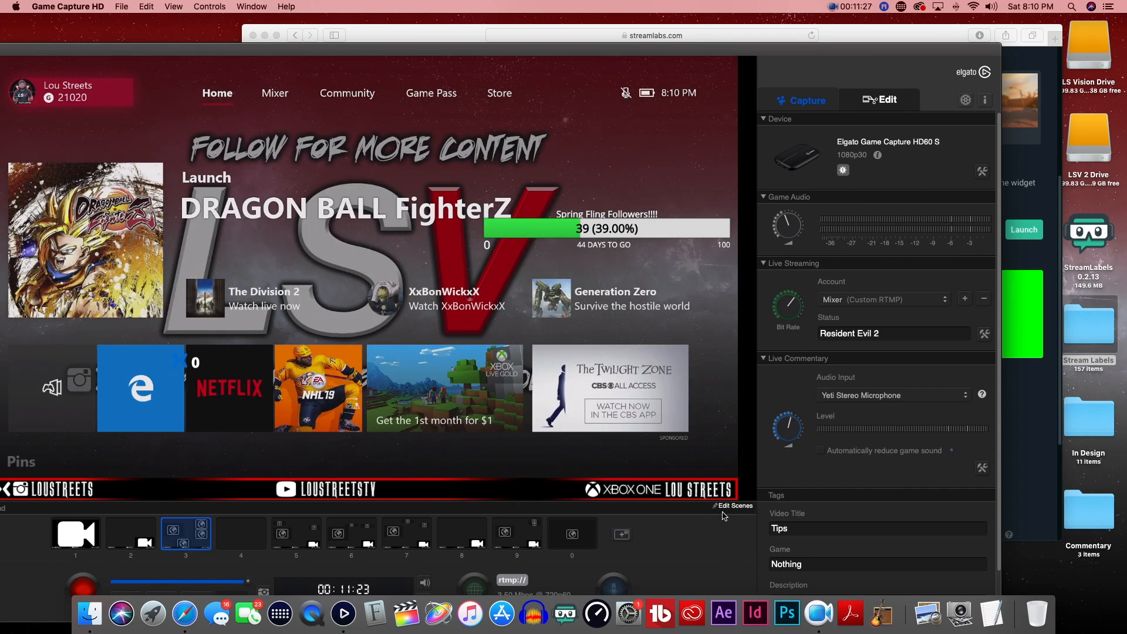
{"action": "left_click", "coordinate": [734, 506]}
{"action": "left_click_drag", "start_coordinate": [227, 409], "coordinate": [650, 448]}
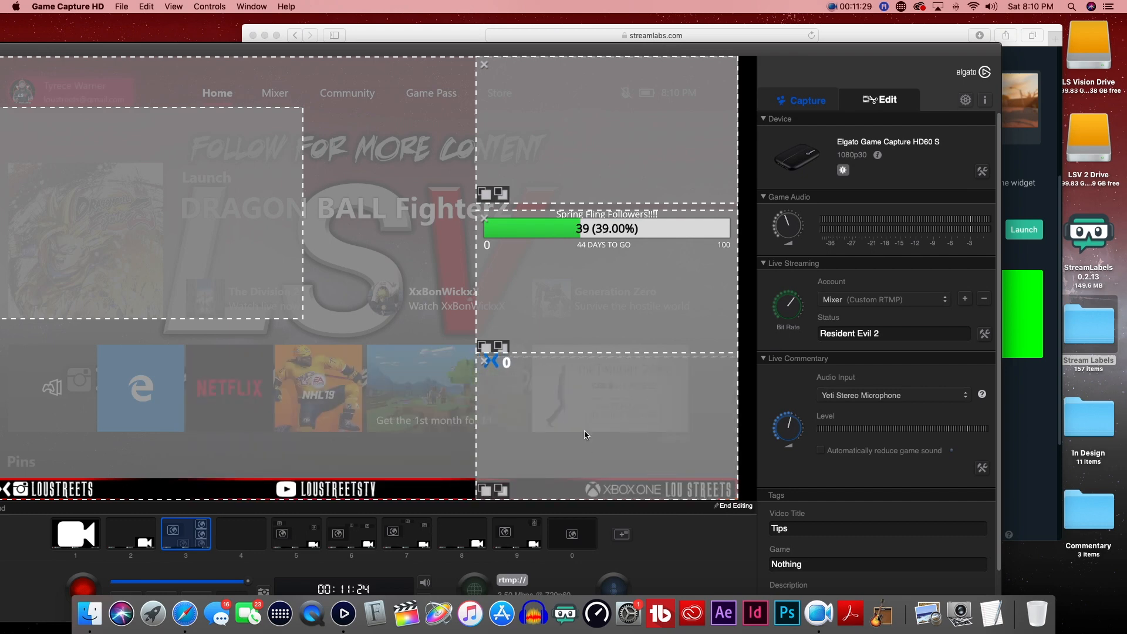
{"action": "left_click_drag", "start_coordinate": [733, 498], "coordinate": [659, 463]}
{"action": "left_click_drag", "start_coordinate": [570, 438], "coordinate": [644, 459]}
{"action": "left_click", "coordinate": [734, 507]}
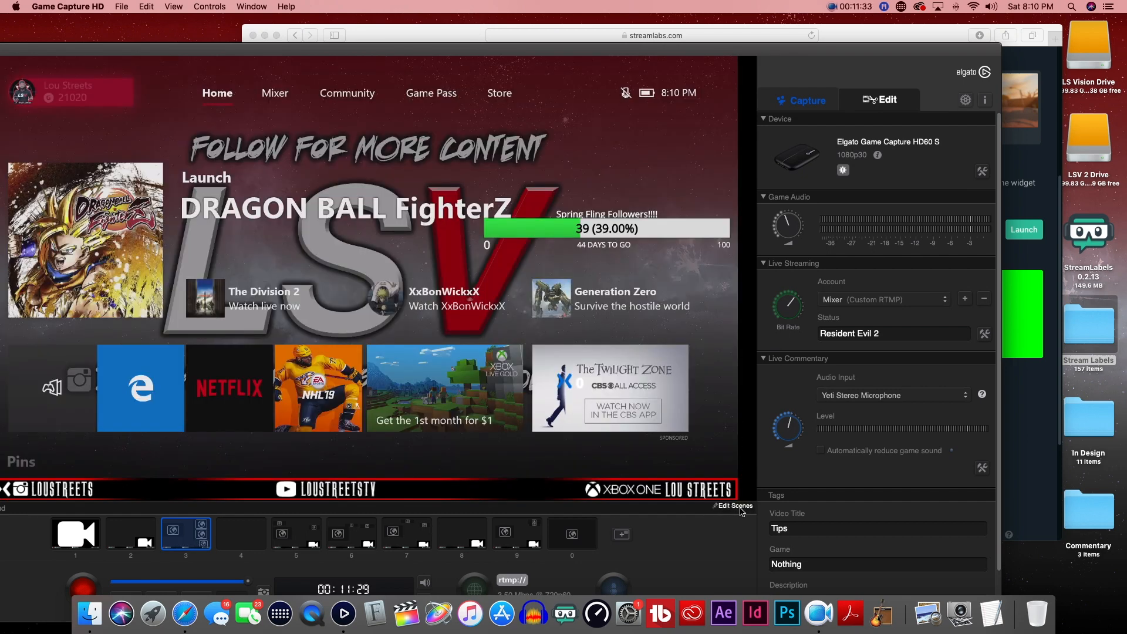
Step: Move the Viewer Count overlay up to just below the Xbox menu's Community heading and finish editing the scene
{"action": "left_click", "coordinate": [733, 506]}
{"action": "left_click_drag", "start_coordinate": [568, 382], "coordinate": [366, 119]}
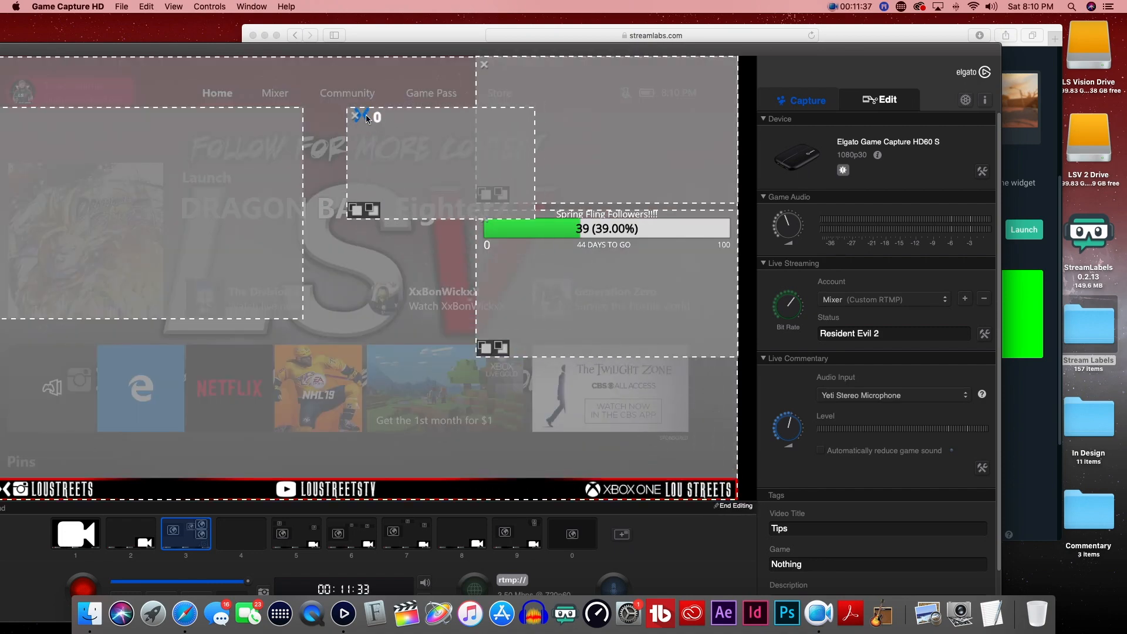
{"action": "left_click", "coordinate": [735, 506]}
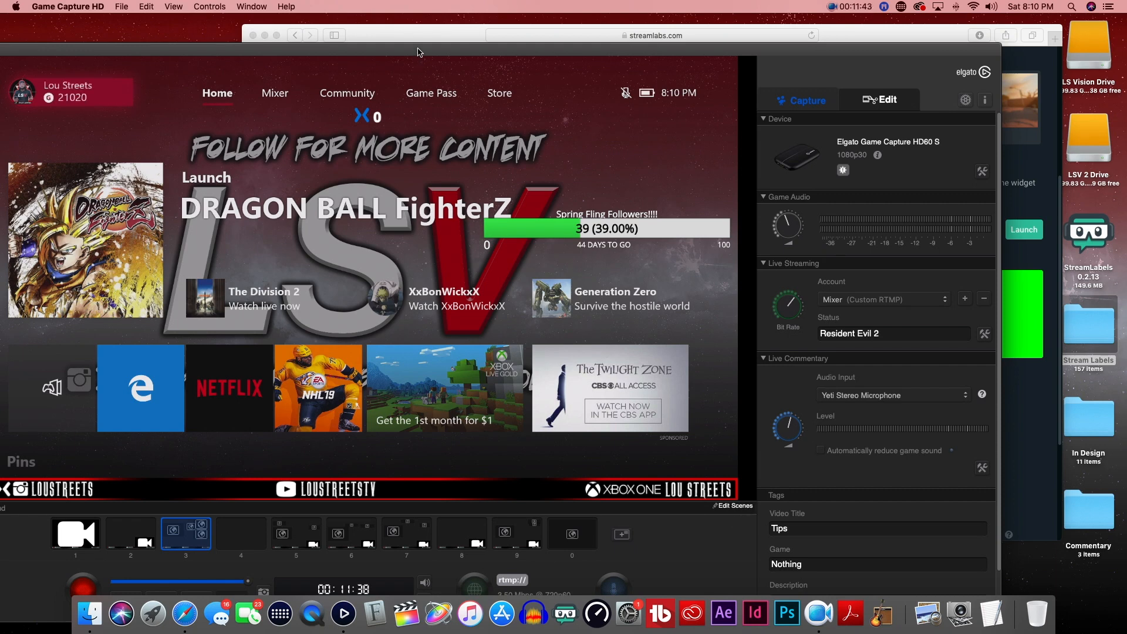
Step: Bring the whole Game Capture HD window into view and switch to scene 7 with the webcam
{"action": "left_click_drag", "start_coordinate": [417, 53], "coordinate": [503, 56]}
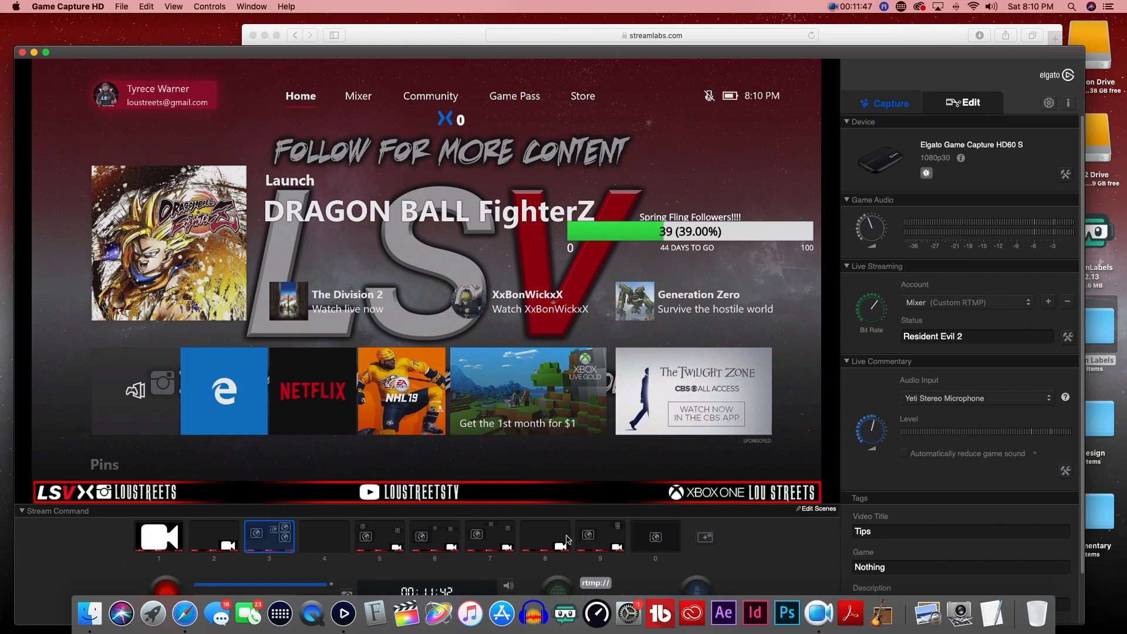
{"action": "left_click", "coordinate": [498, 544]}
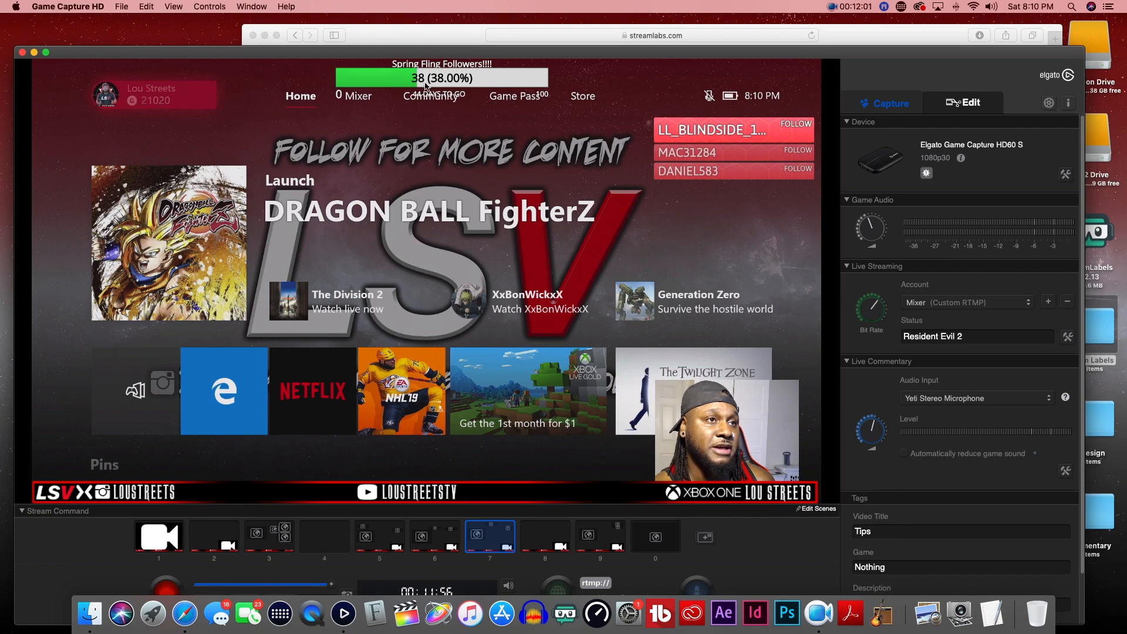
Step: Return to Streamlabs in Safari, open the Alert Box widget from the Widget Gallery, and send a test follow alert
{"action": "left_click_drag", "start_coordinate": [753, 49], "coordinate": [628, 89]}
{"action": "left_click", "coordinate": [1012, 191]}
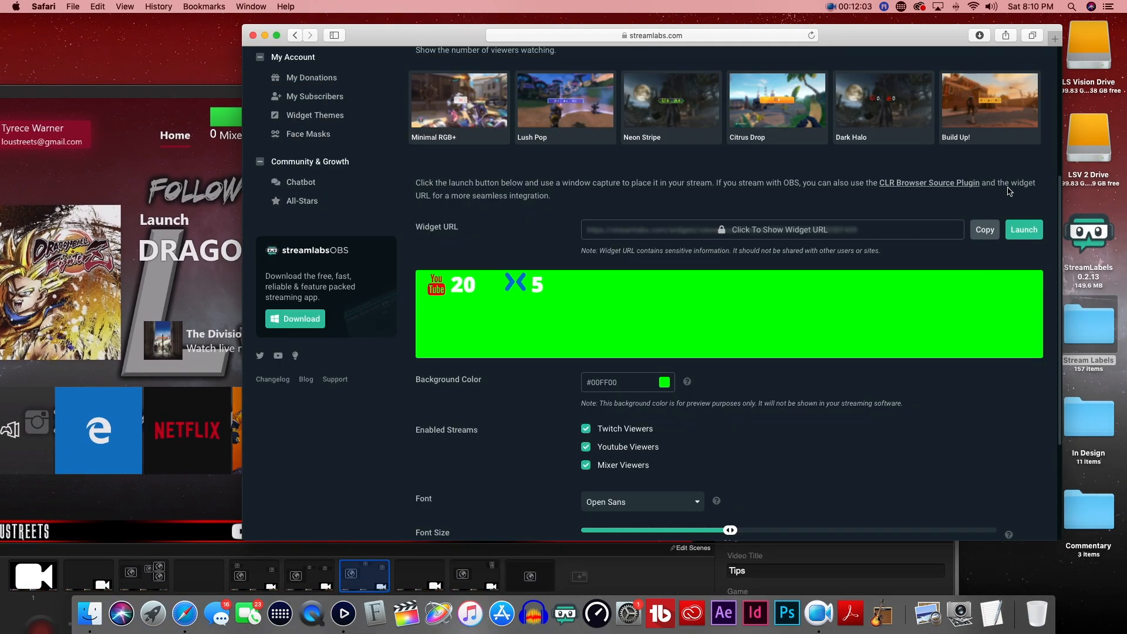
{"action": "scroll", "coordinate": [486, 370], "scroll_direction": "up", "scroll_amount": 10}
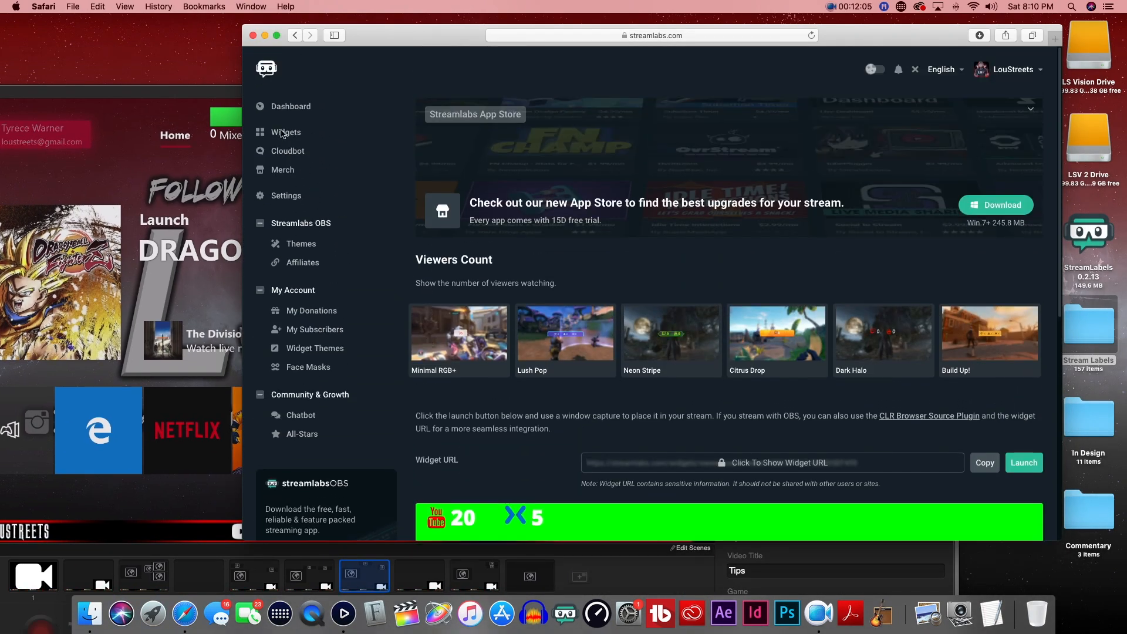
{"action": "left_click", "coordinate": [286, 132]}
{"action": "scroll", "coordinate": [528, 393], "scroll_direction": "down", "scroll_amount": 5}
{"action": "scroll", "coordinate": [516, 390], "scroll_direction": "up", "scroll_amount": 5}
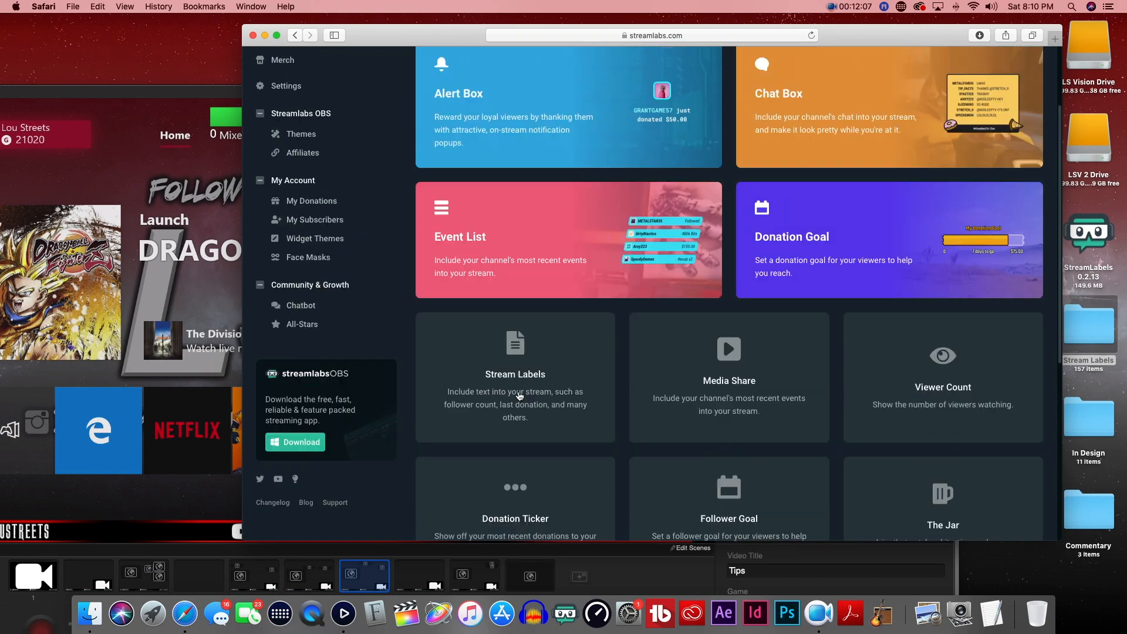
{"action": "left_click", "coordinate": [568, 227]}
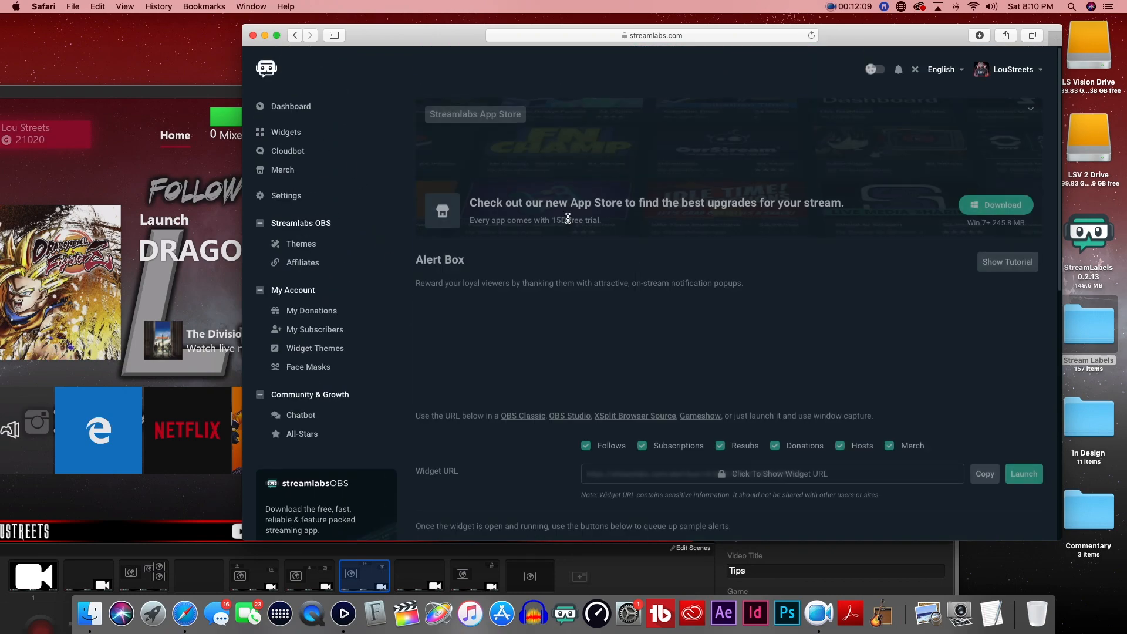
{"action": "scroll", "coordinate": [496, 380], "scroll_direction": "down", "scroll_amount": 5}
{"action": "left_click", "coordinate": [448, 339]}
Step: Reposition the Game Capture HD window to show the full scene and look over the overlay types that can be added
{"action": "left_click_drag", "start_coordinate": [389, 106], "coordinate": [295, 81]}
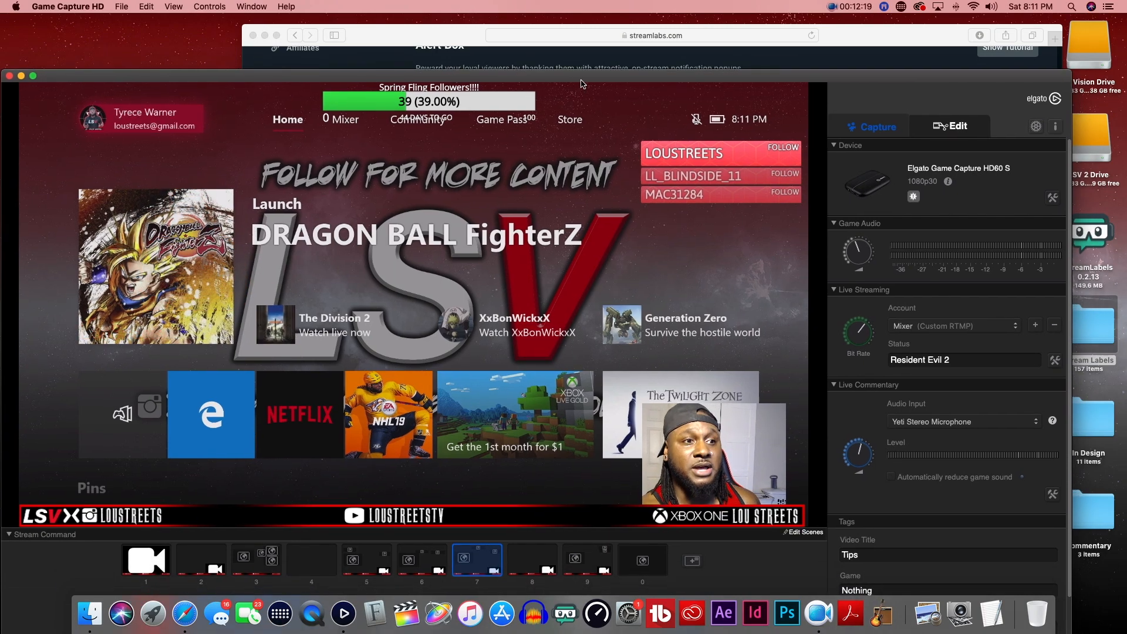
{"action": "left_click_drag", "start_coordinate": [580, 86], "coordinate": [583, 47]}
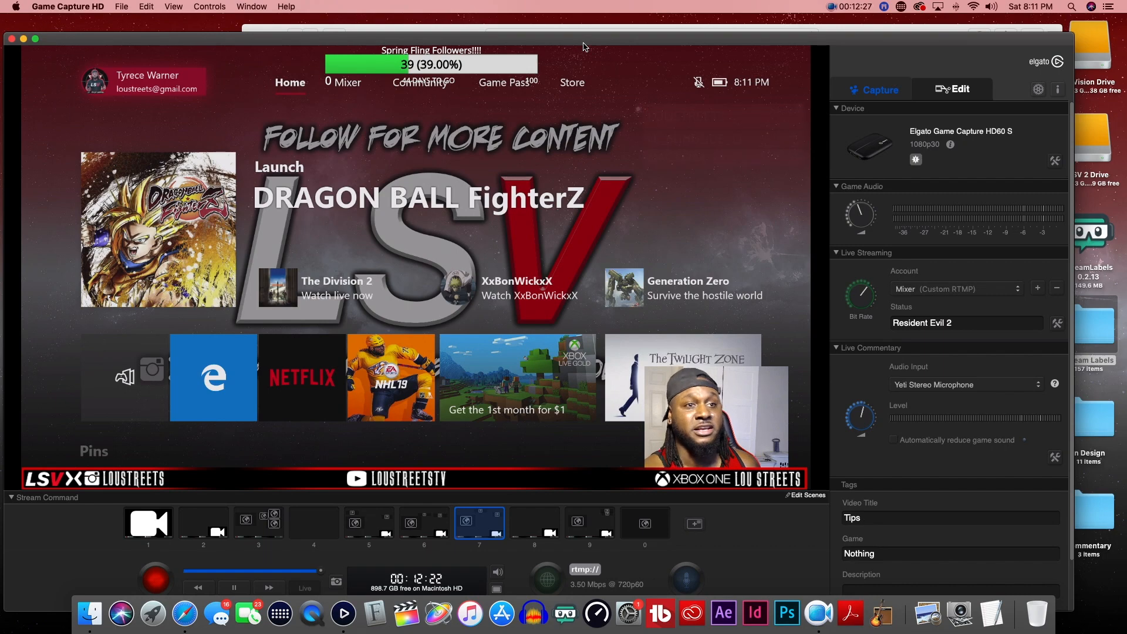
{"action": "left_click", "coordinate": [695, 524]}
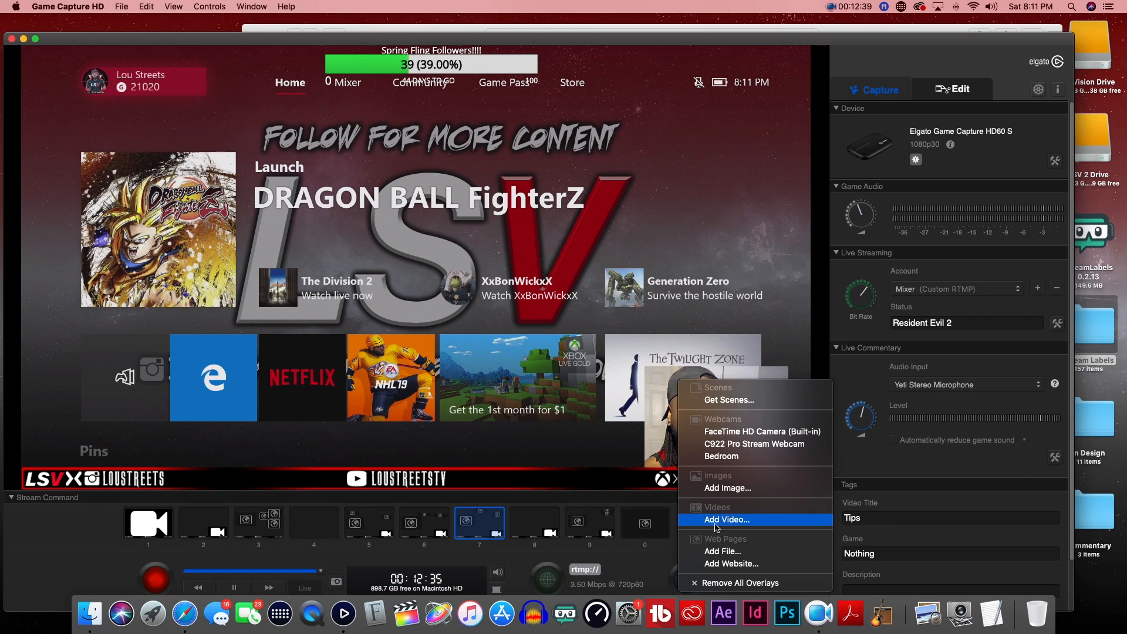
{"action": "left_click", "coordinate": [285, 556]}
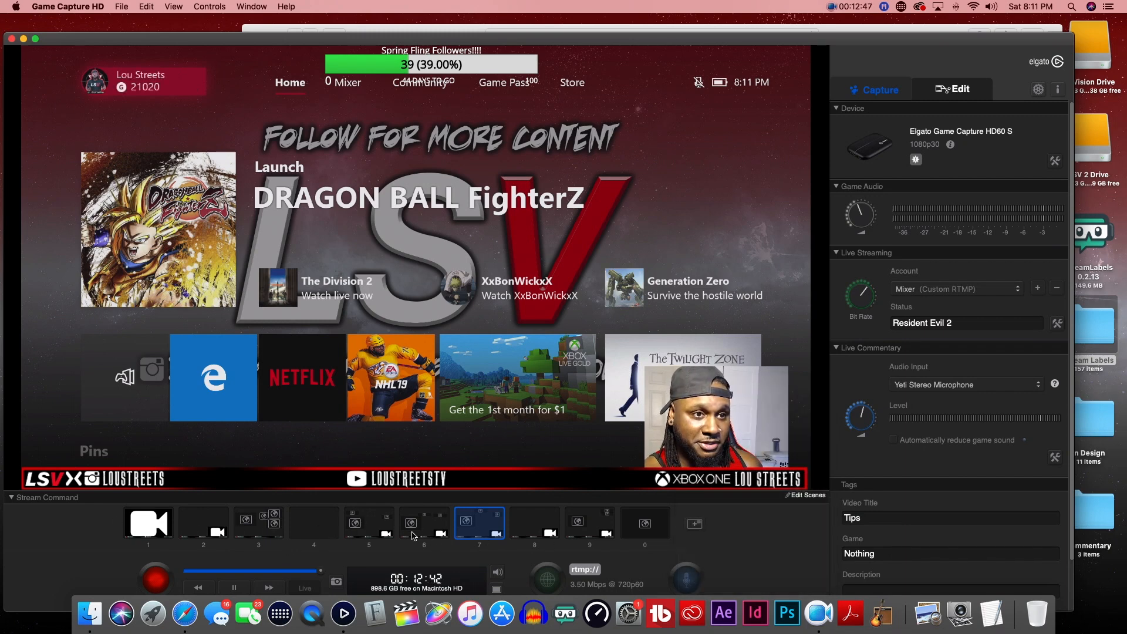
Step: Switch to scene 0, start editing it, and shrink the Stream Resuming Soon overlay before stretching it back to full frame
{"action": "left_click", "coordinate": [652, 526]}
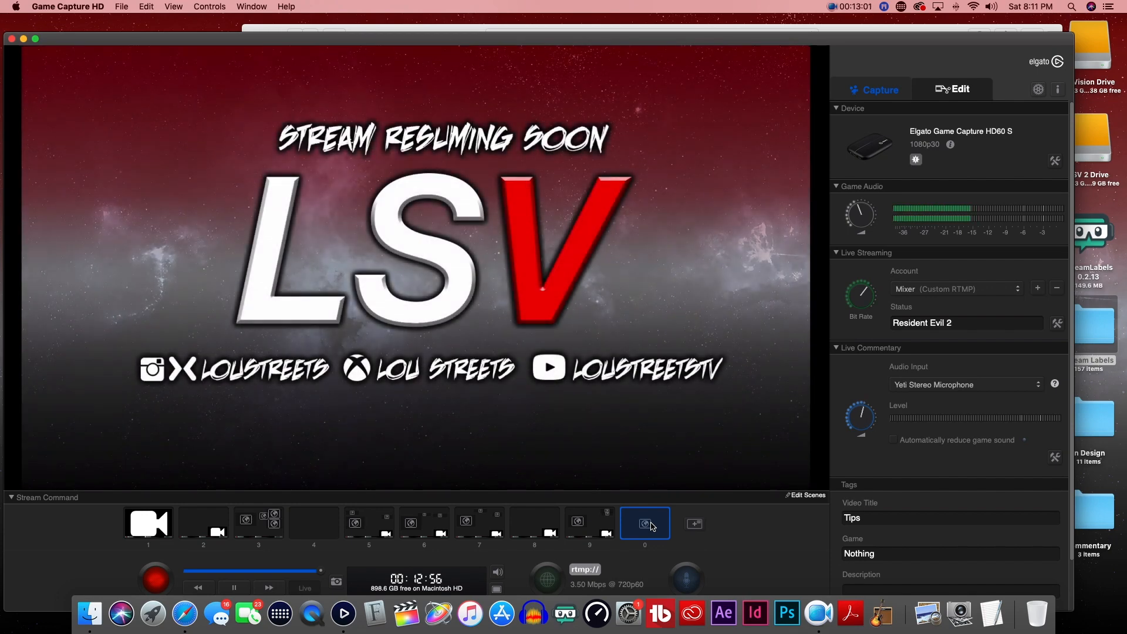
{"action": "left_click", "coordinate": [806, 495]}
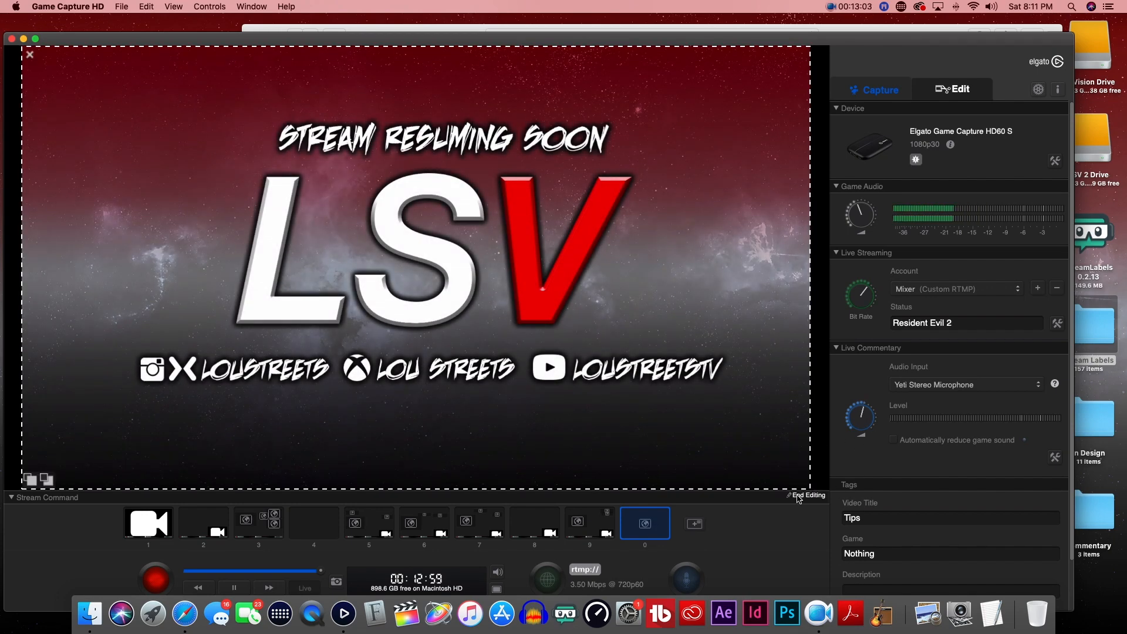
{"action": "left_click_drag", "start_coordinate": [826, 490], "coordinate": [368, 254]}
{"action": "left_click_drag", "start_coordinate": [500, 321], "coordinate": [930, 625]}
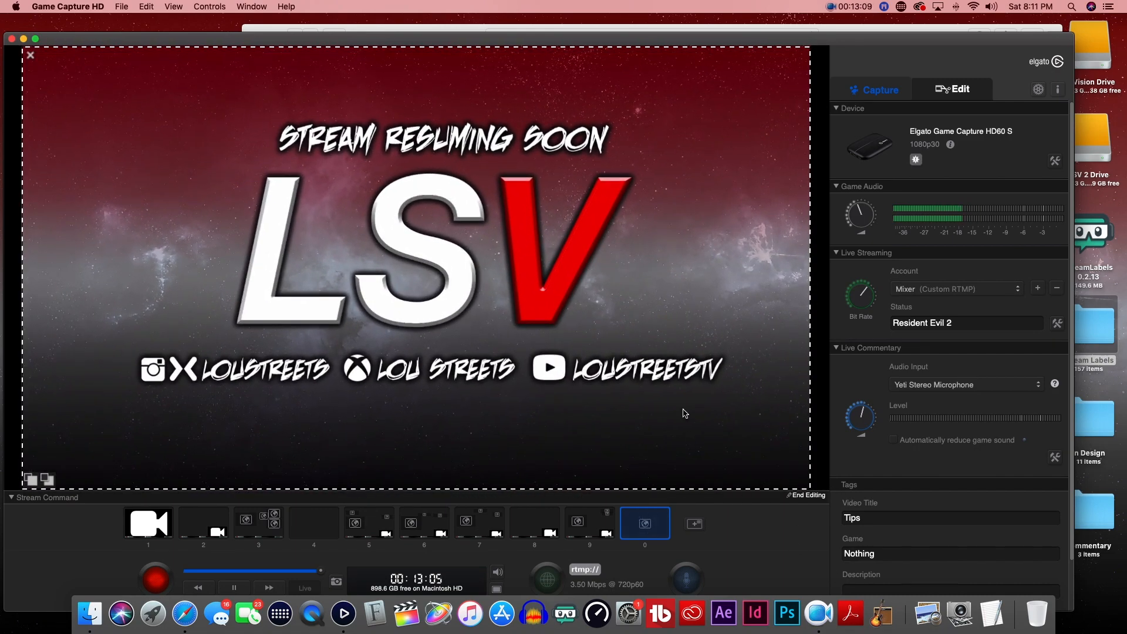